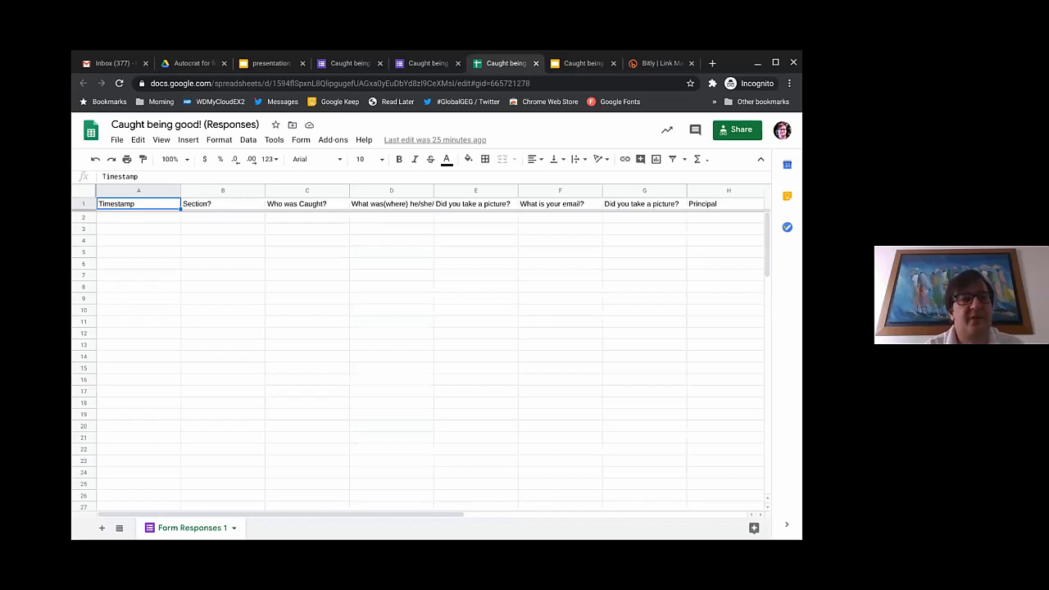
Step: Check the Form menu without choosing anything, then switch to the Autocrat project folder in Drive
click(305, 145)
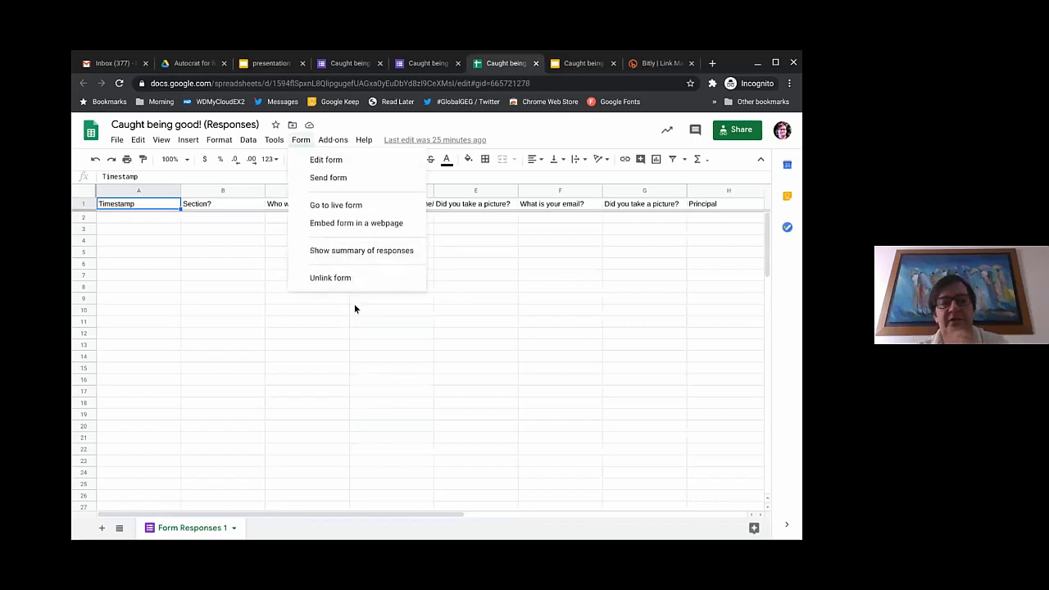
click(295, 355)
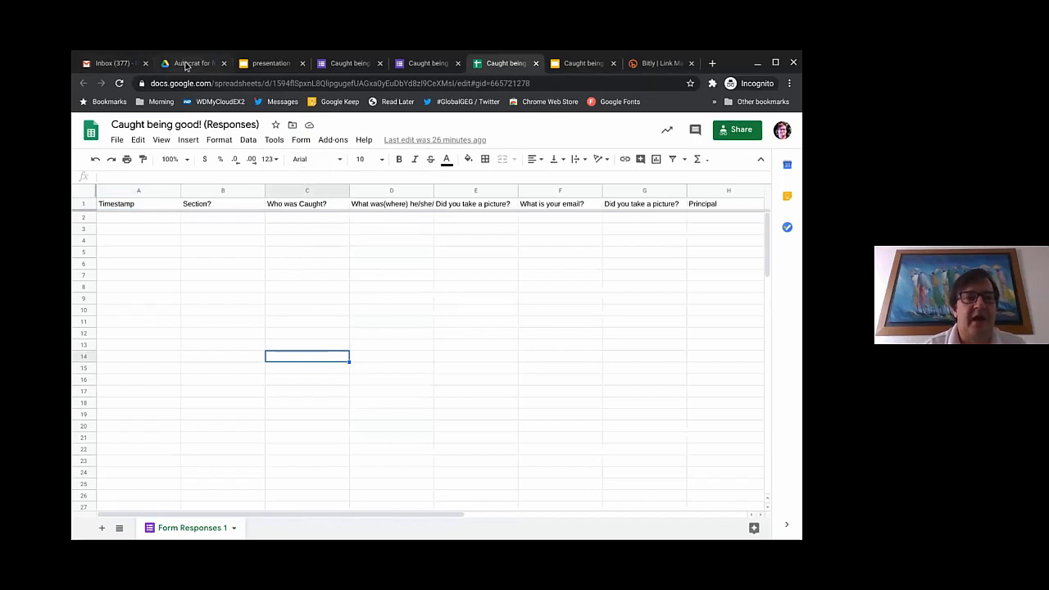
click(186, 64)
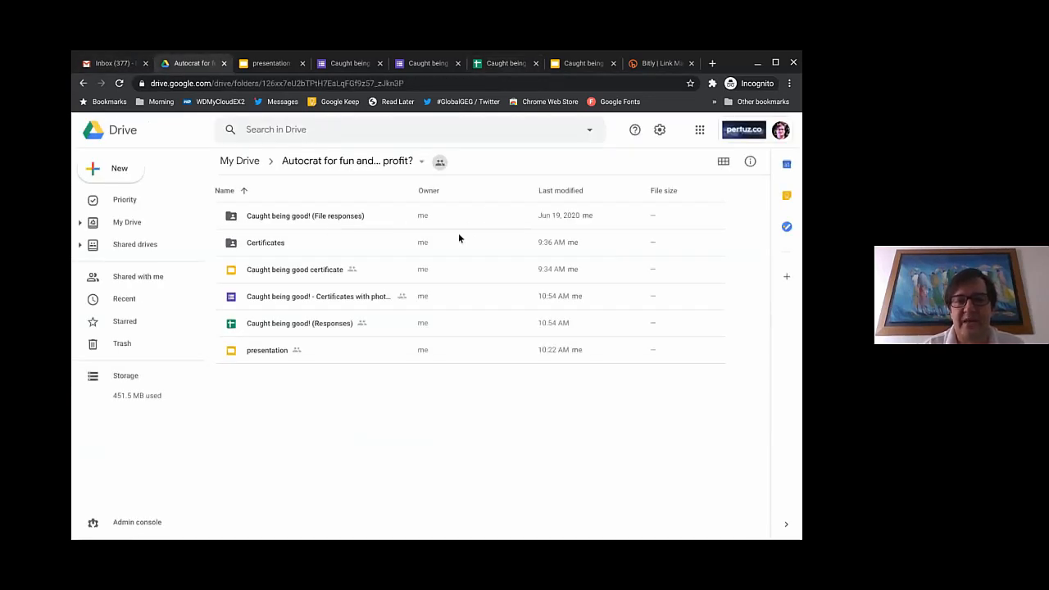
Step: Launch Google Forms in a new tab from the Google apps list
click(701, 138)
scroll(703, 245, down, 2)
scroll(703, 244, down, 3)
scroll(709, 311, up, 1)
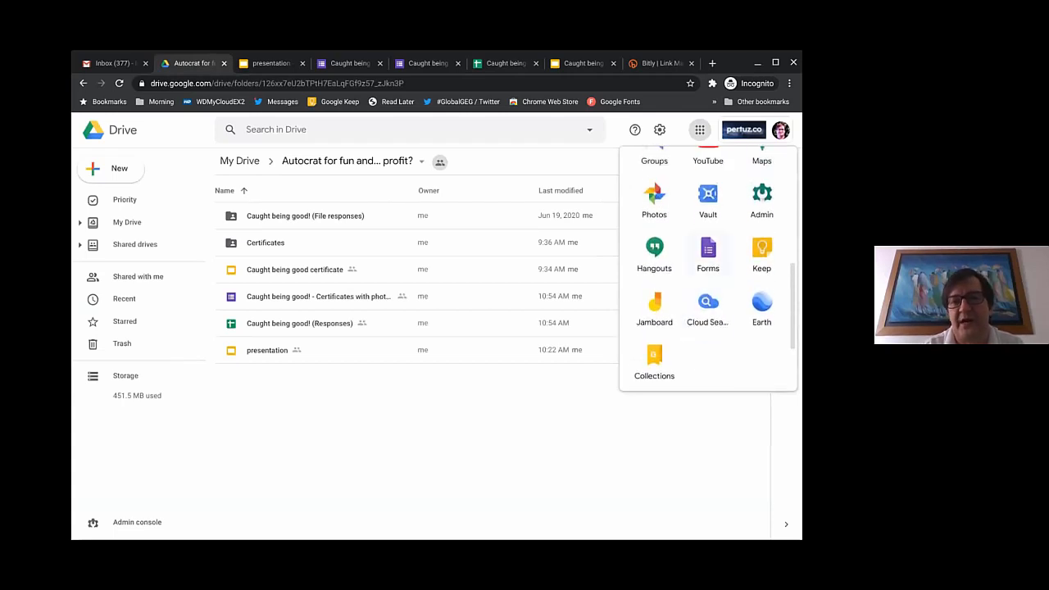
scroll(697, 261, up, 5)
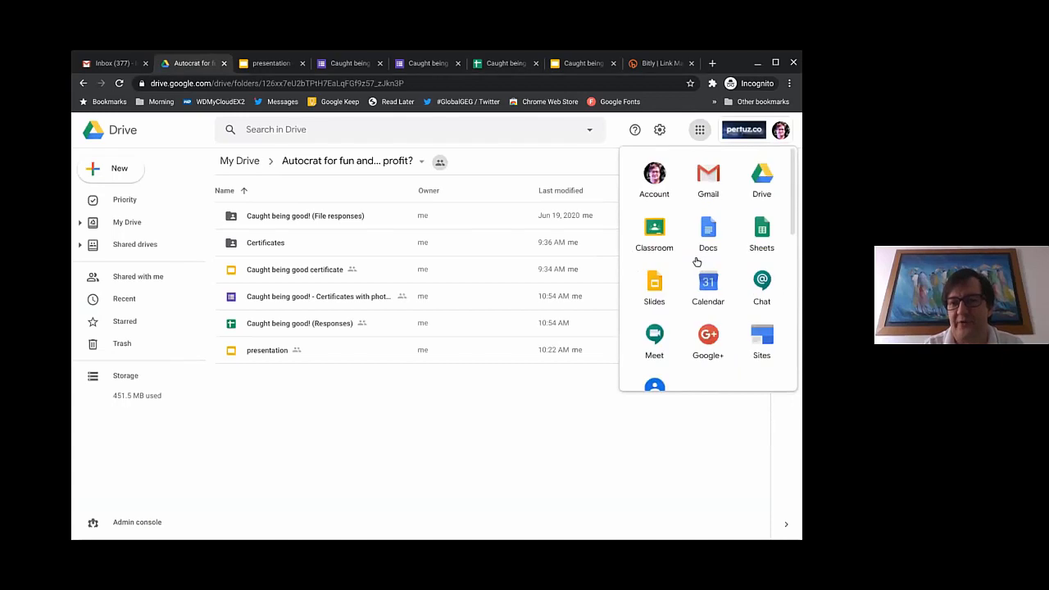
scroll(697, 262, down, 1)
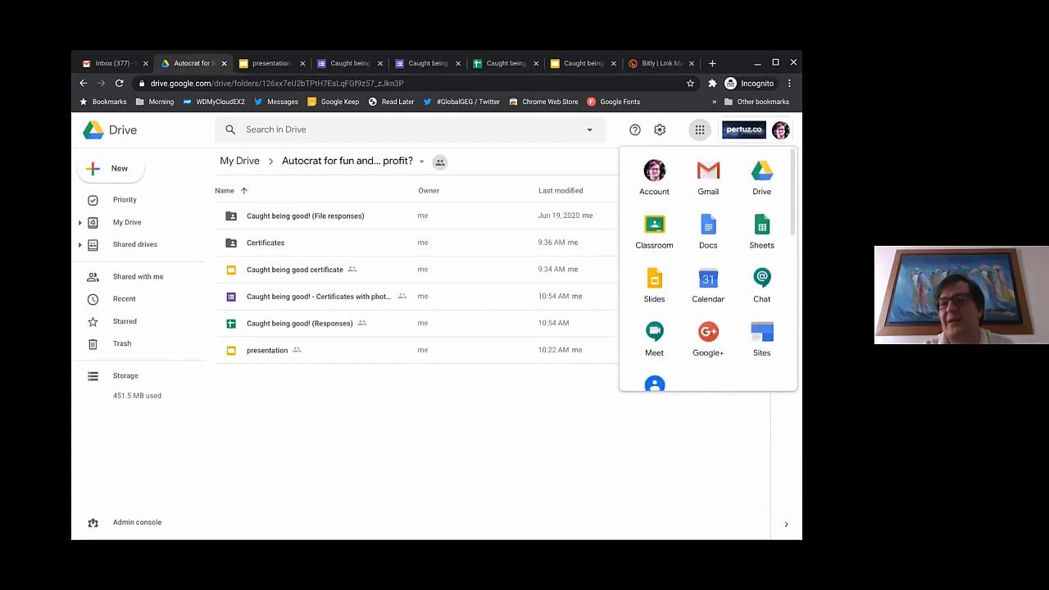
scroll(696, 262, down, 2)
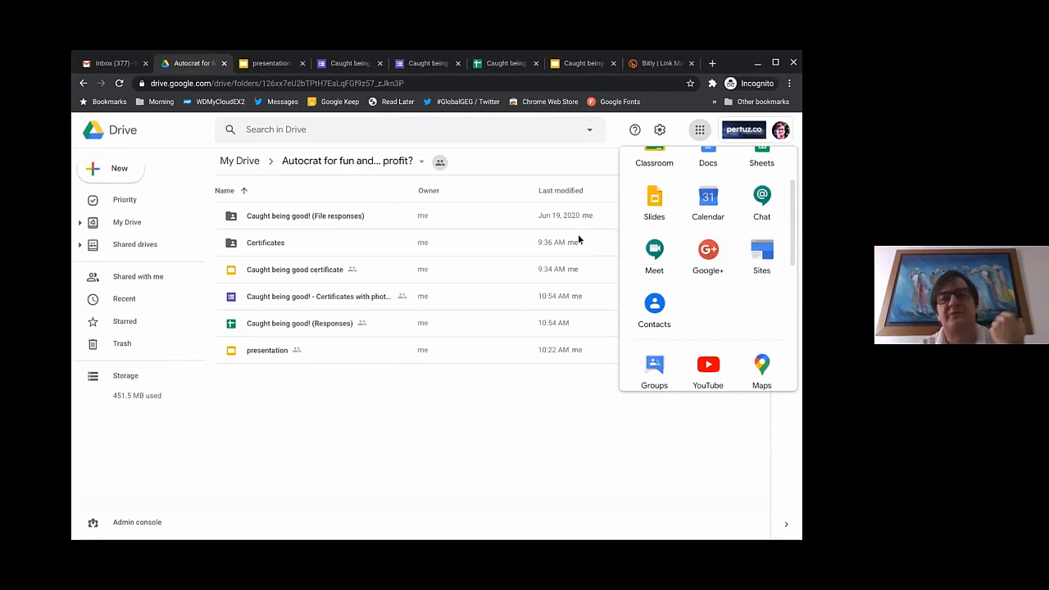
scroll(718, 278, down, 5)
scroll(719, 281, up, 8)
scroll(715, 303, down, 3)
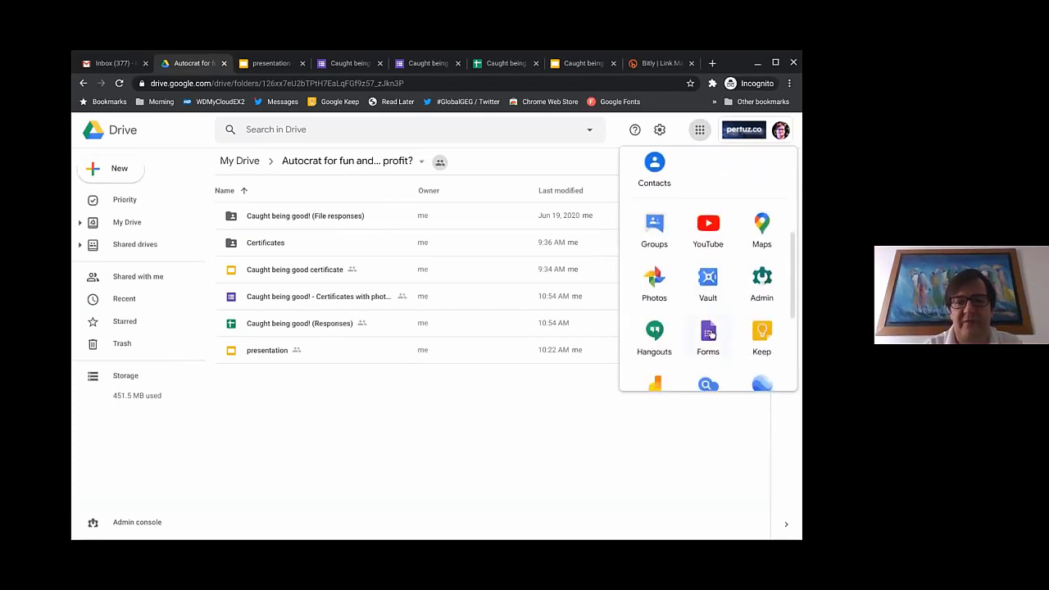
click(709, 333)
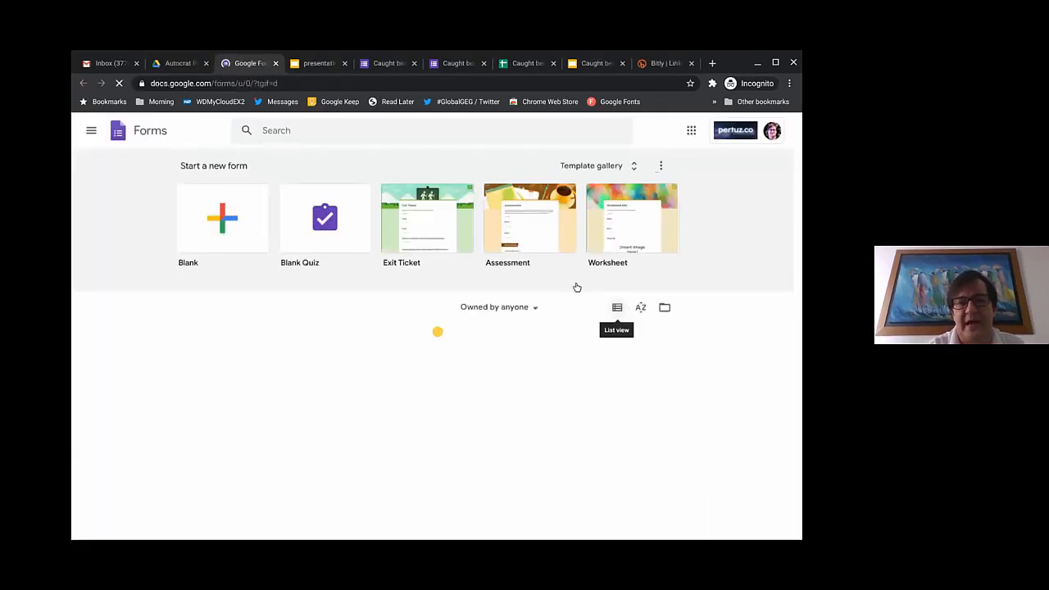
Step: Browse the General templates in the Forms template gallery, then close that Forms tab
click(633, 168)
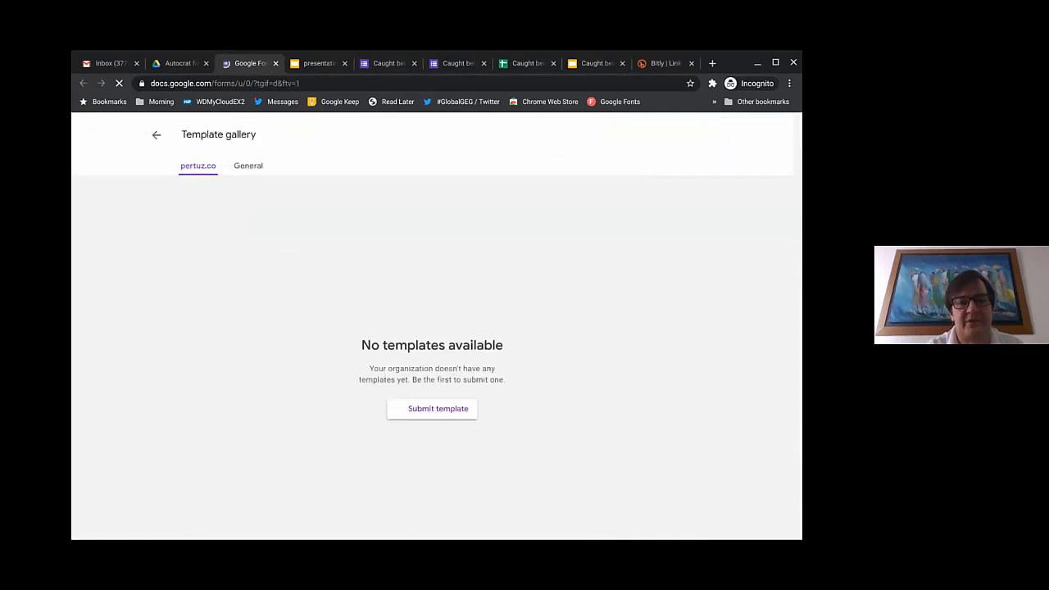
click(248, 176)
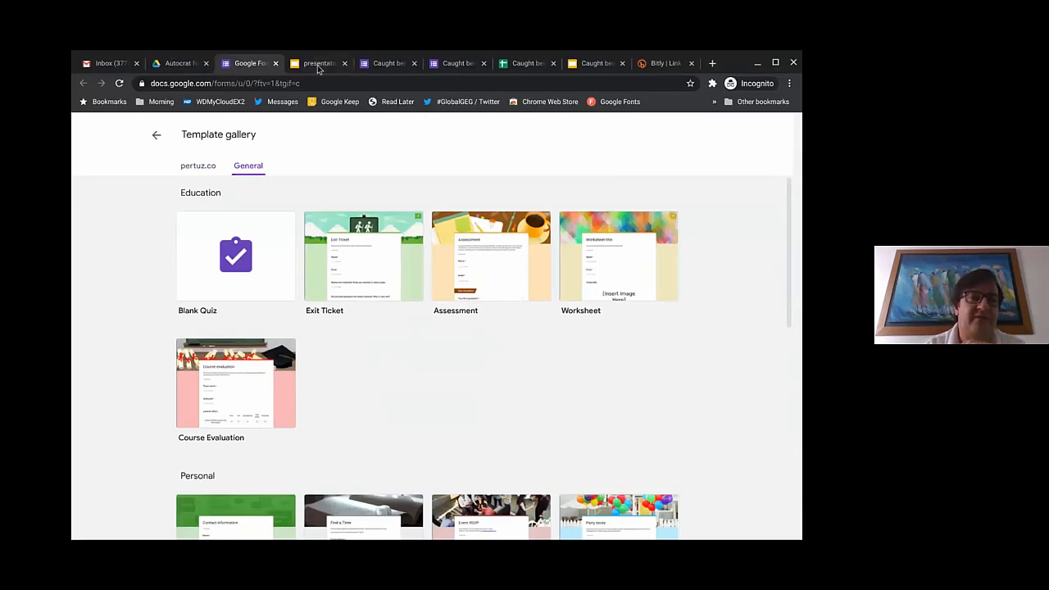
click(276, 63)
Step: Review the live form's Section and Who was Caught? questions without answering, then return to the spreadsheet
click(446, 66)
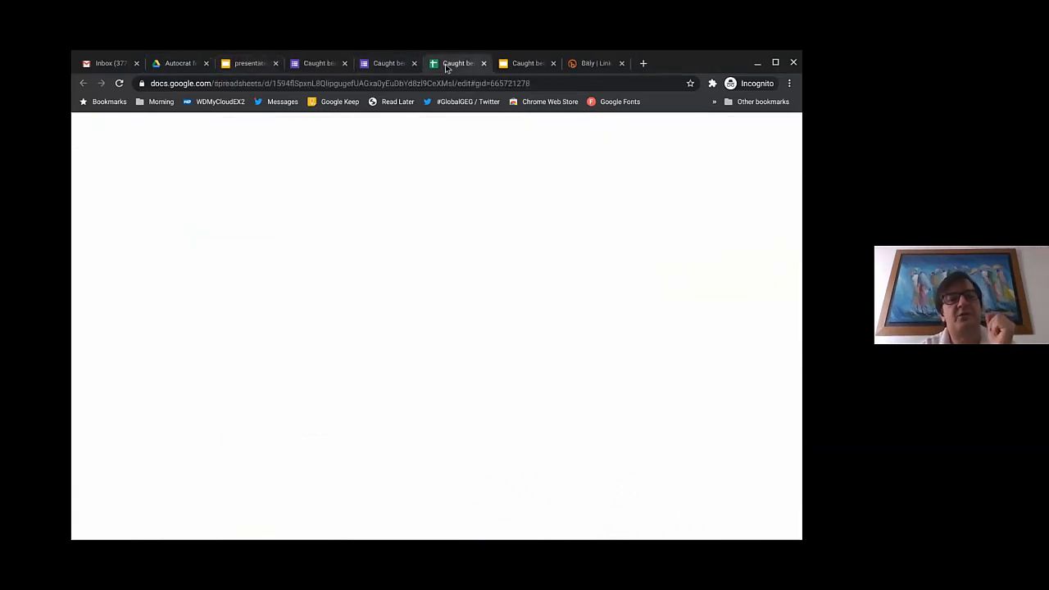
click(384, 66)
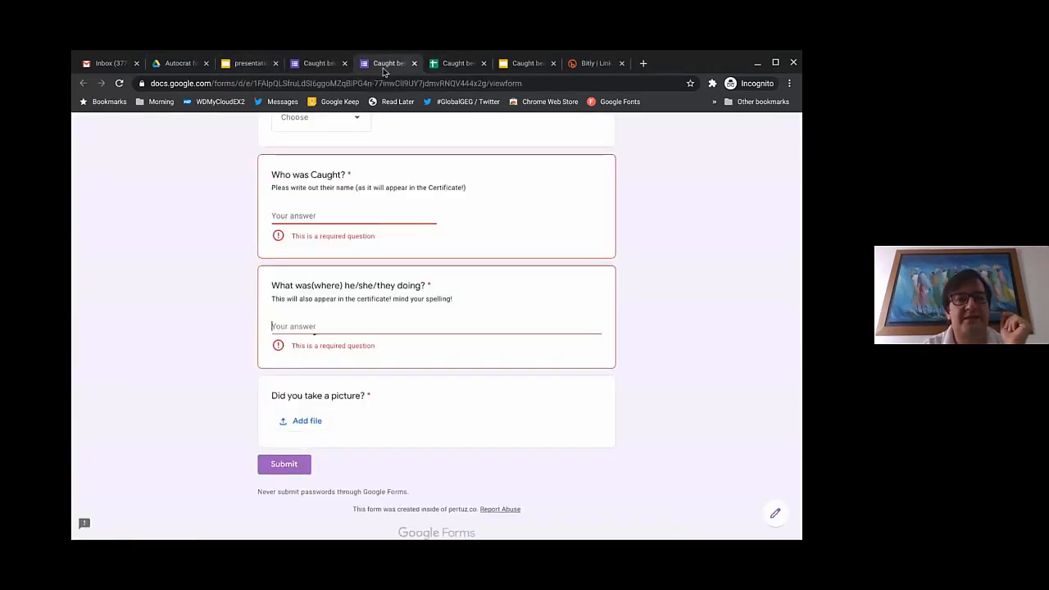
scroll(399, 162, up, 3)
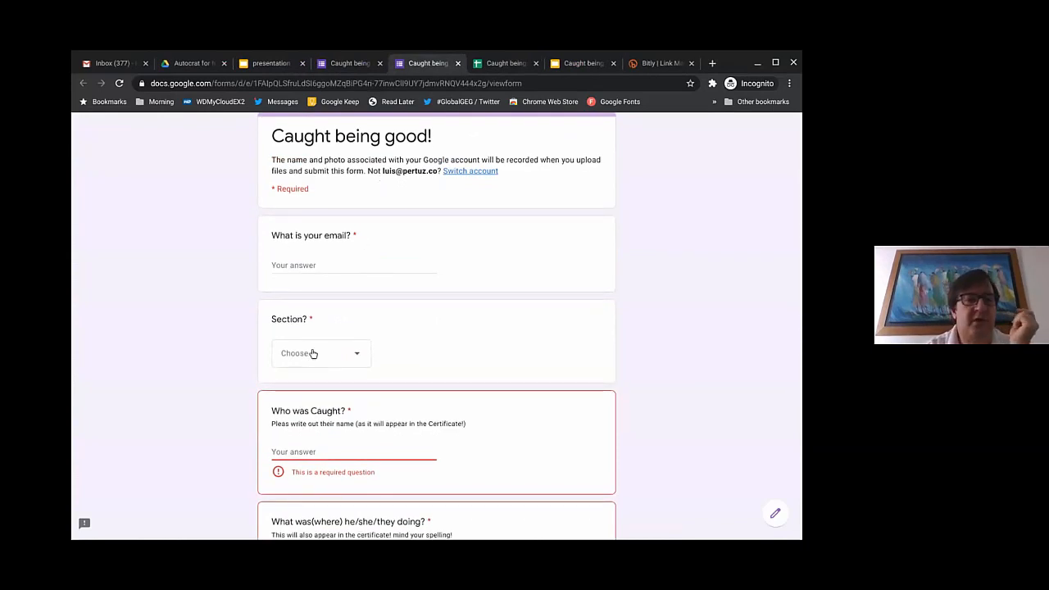
scroll(234, 350, down, 1)
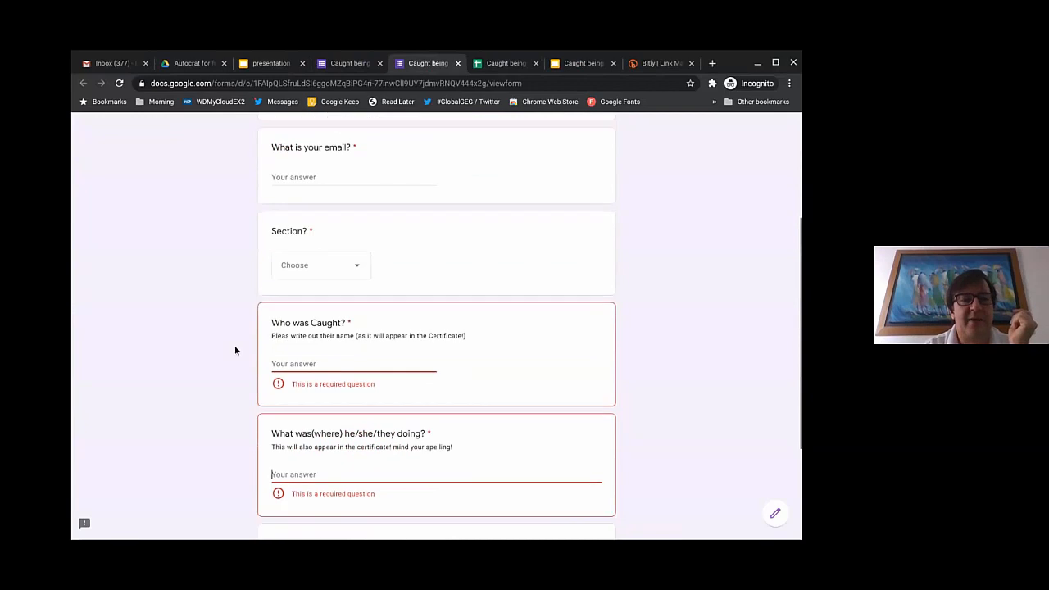
click(353, 279)
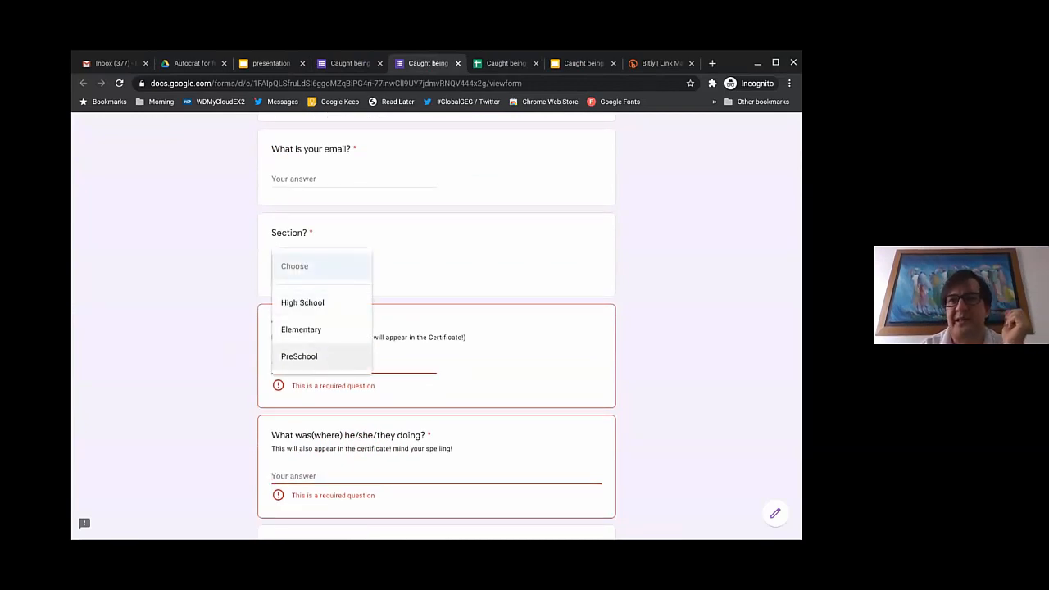
click(197, 336)
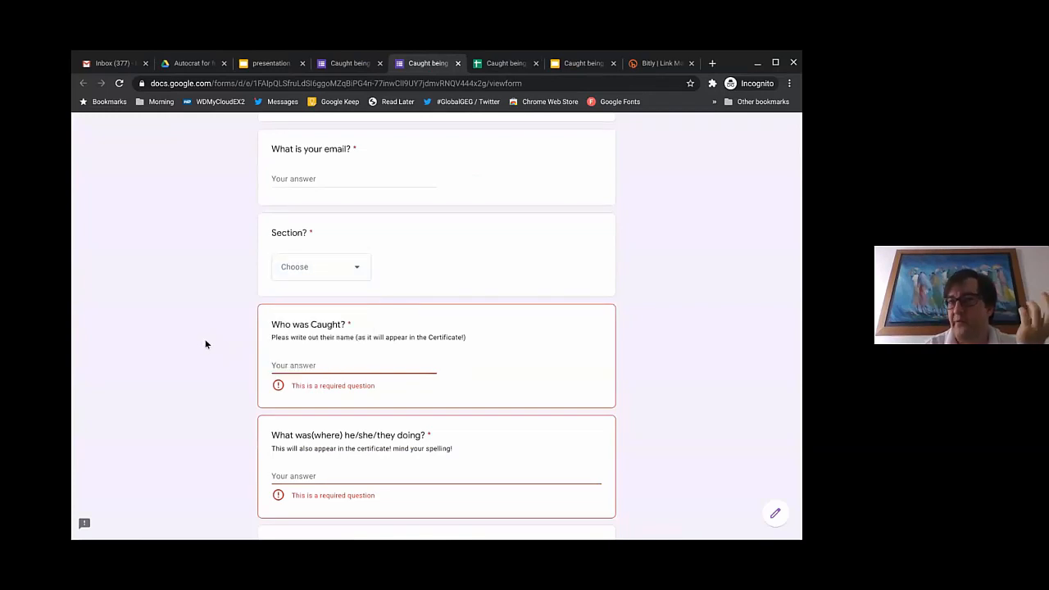
scroll(436, 328, down, 2)
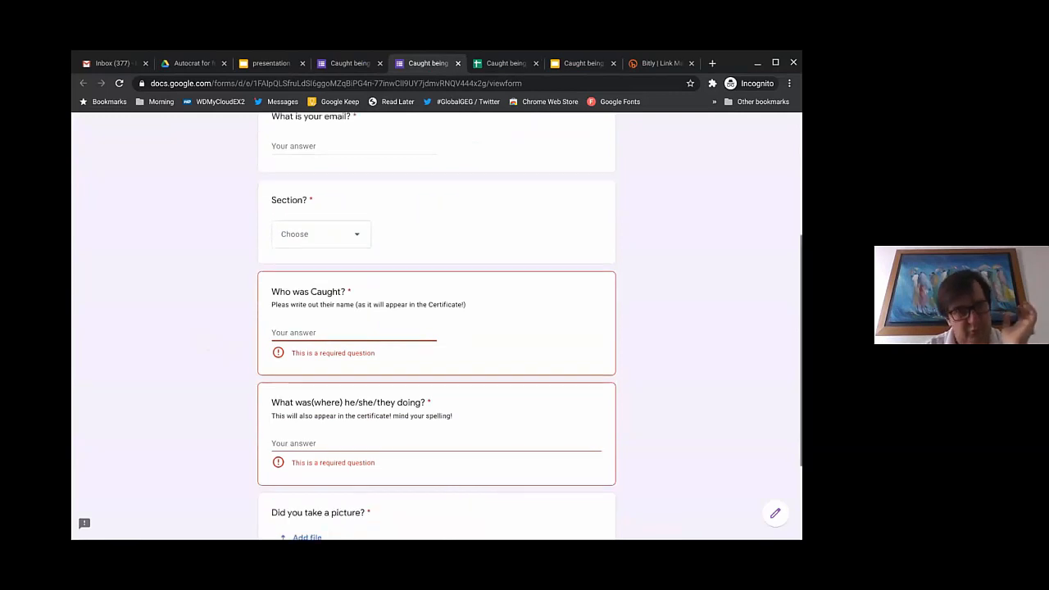
click(300, 267)
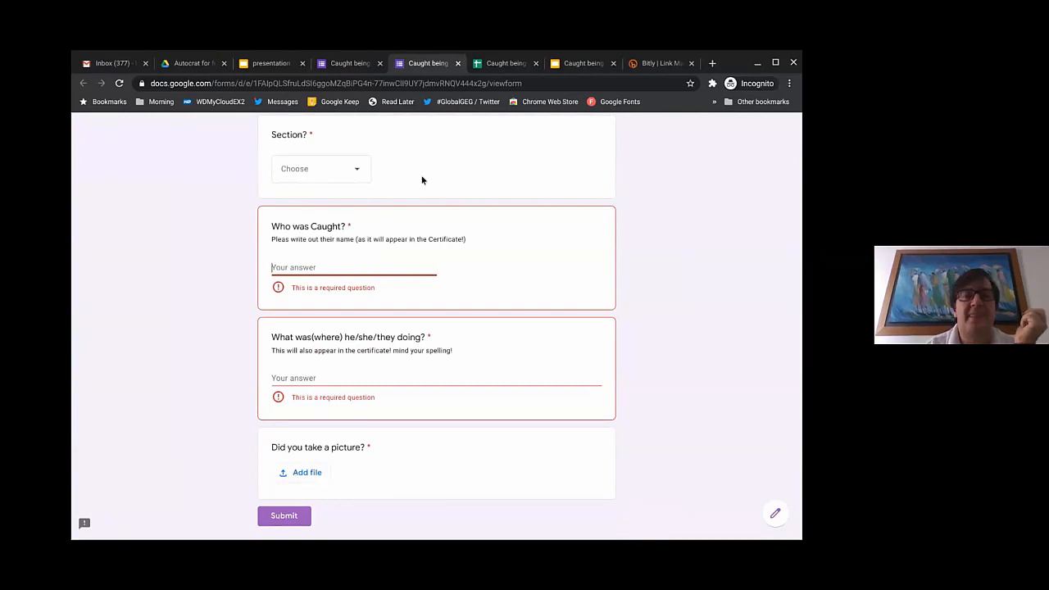
click(504, 69)
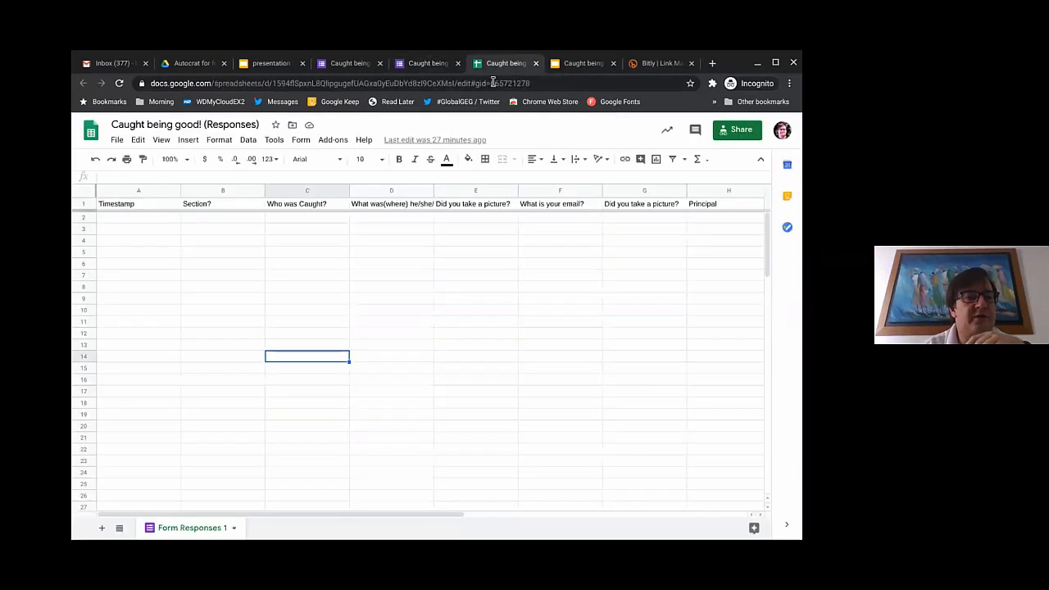
Step: Step through the header row from Timestamp in A1 to Date in I1
click(221, 204)
key(Left)
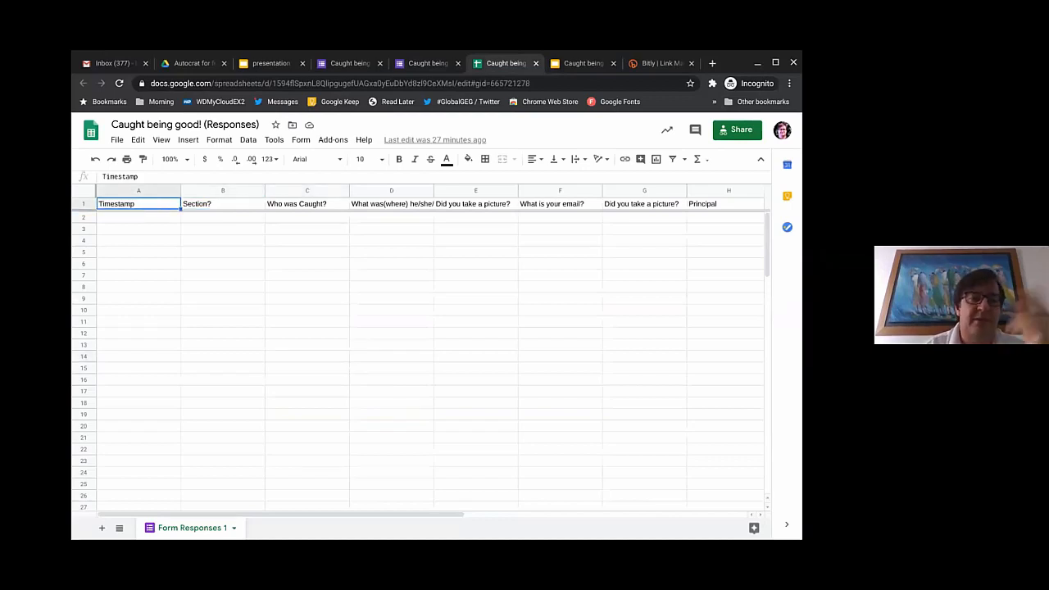
key(Right)
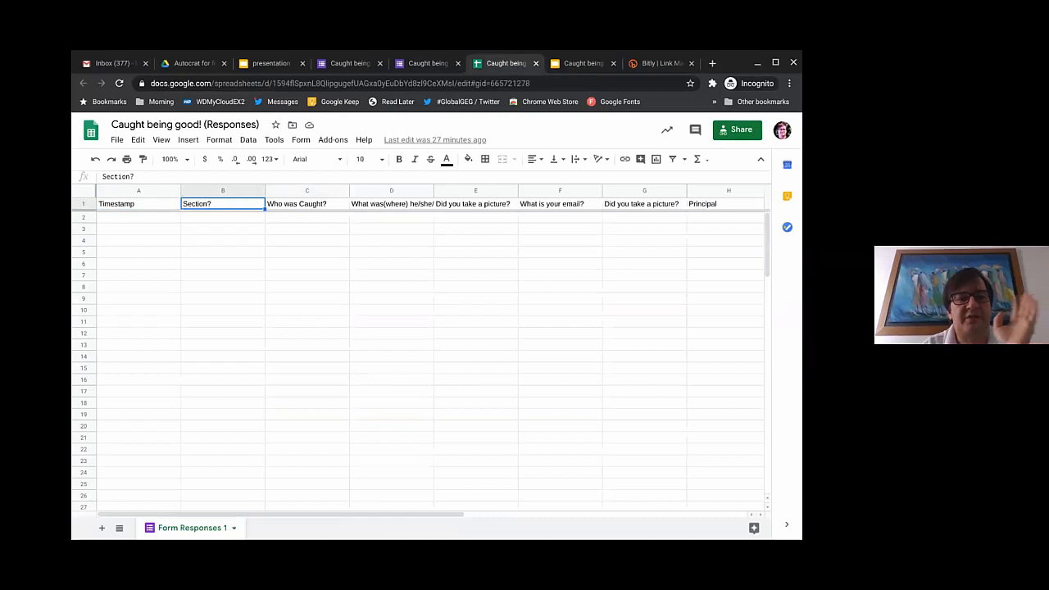
key(Right)
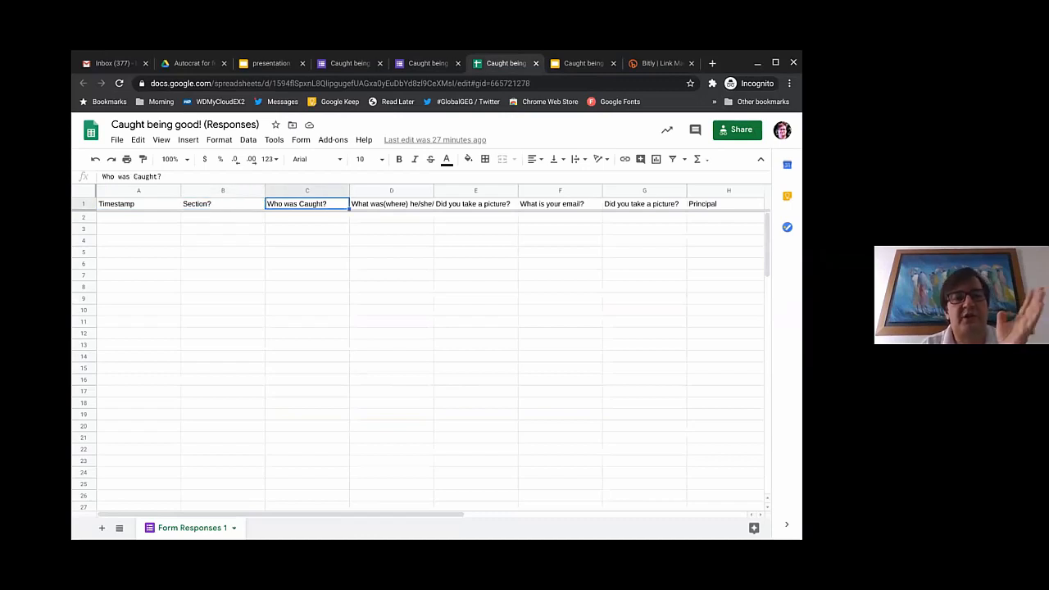
key(Right)
key(Right)
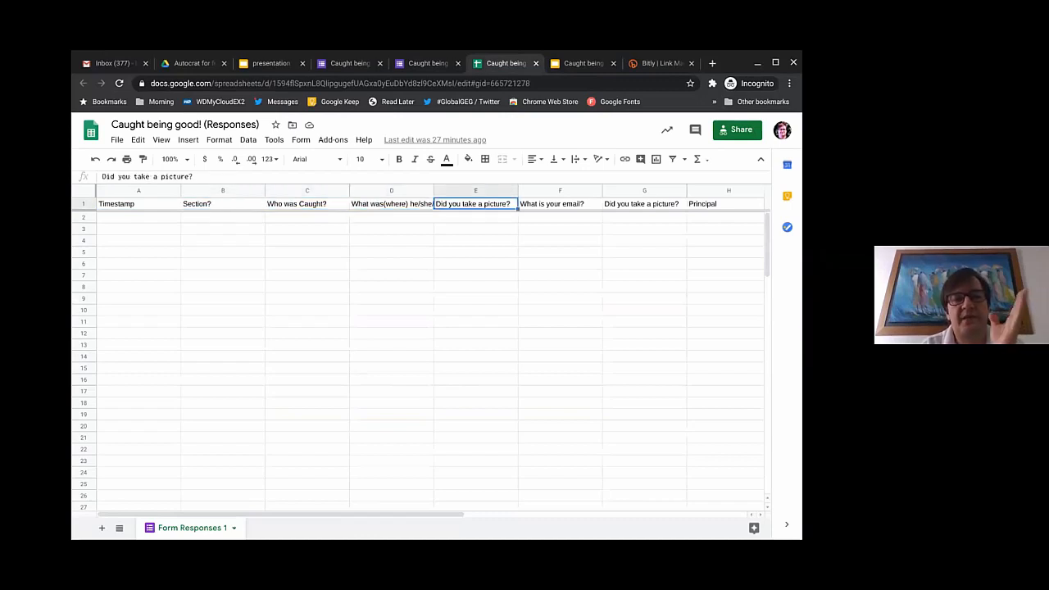
key(Right)
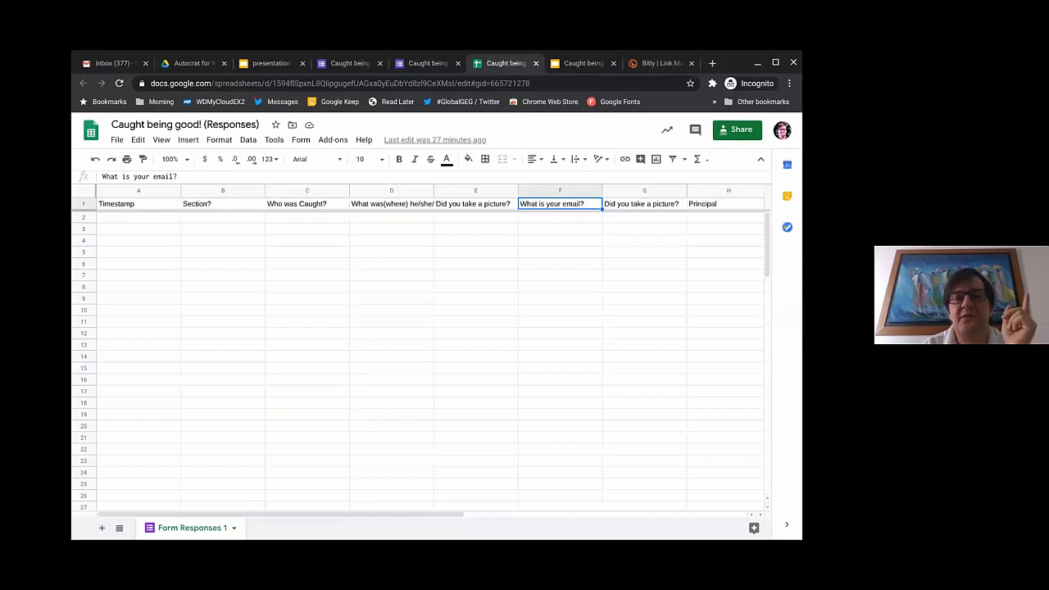
key(Right)
key(Left)
key(Right)
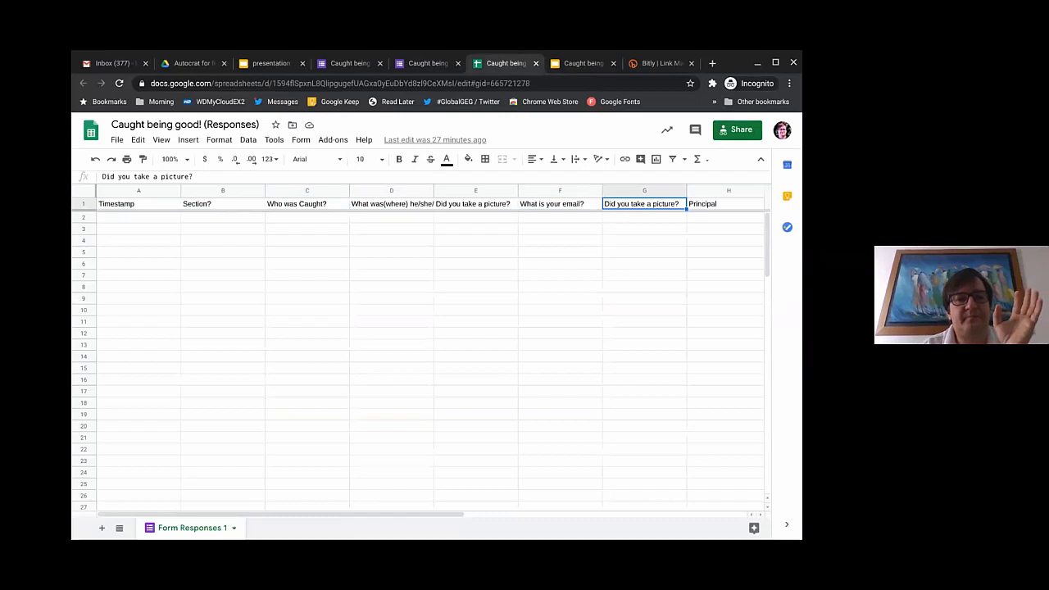
key(Right)
key(Right)
key(Left)
key(Left)
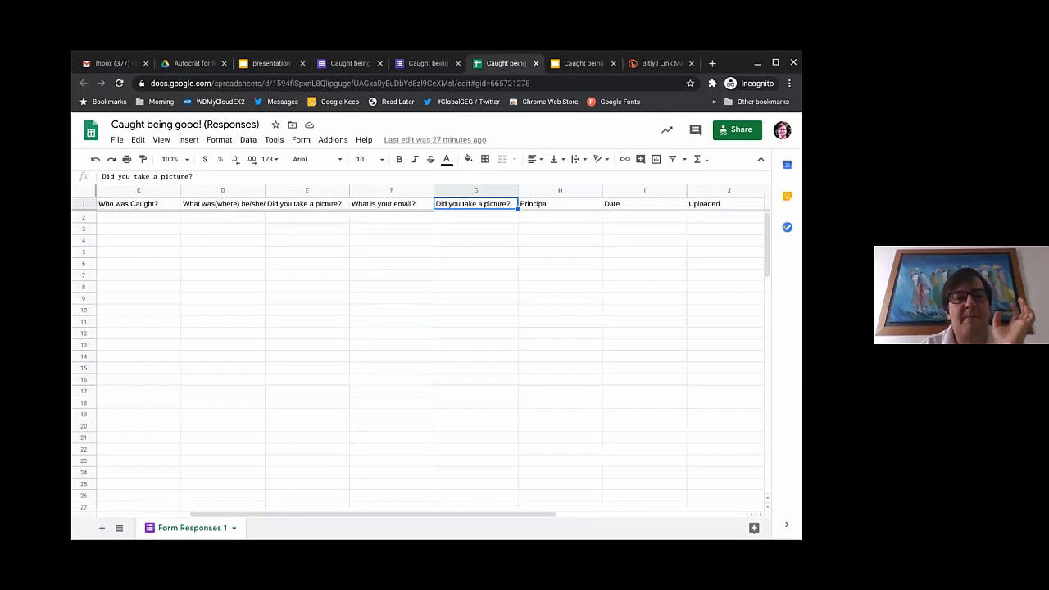
Step: Inspect the picture columns' first response row and the Principal header's ArrayFormula
click(306, 203)
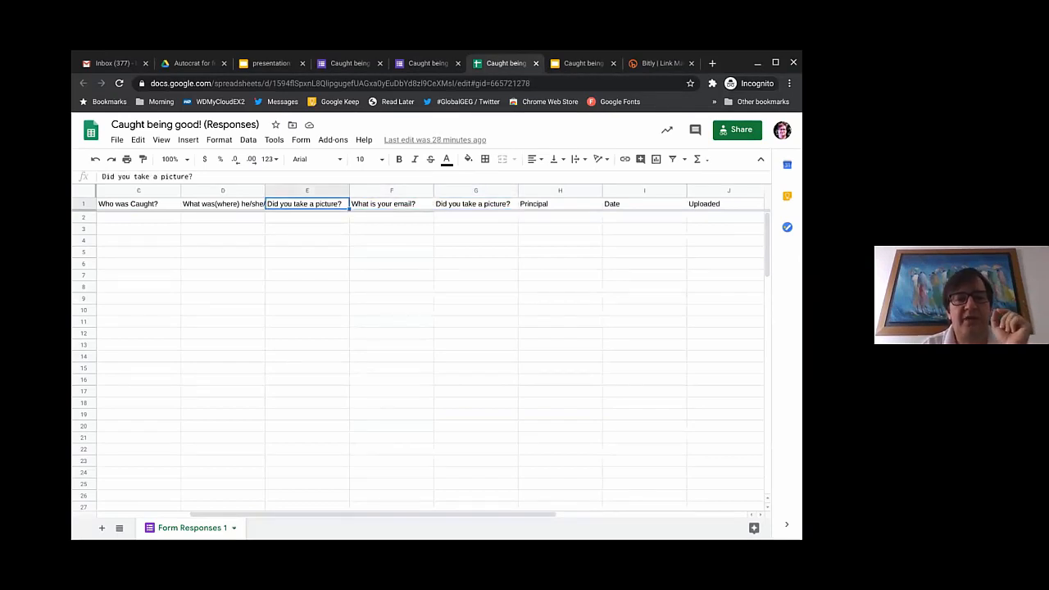
click(307, 217)
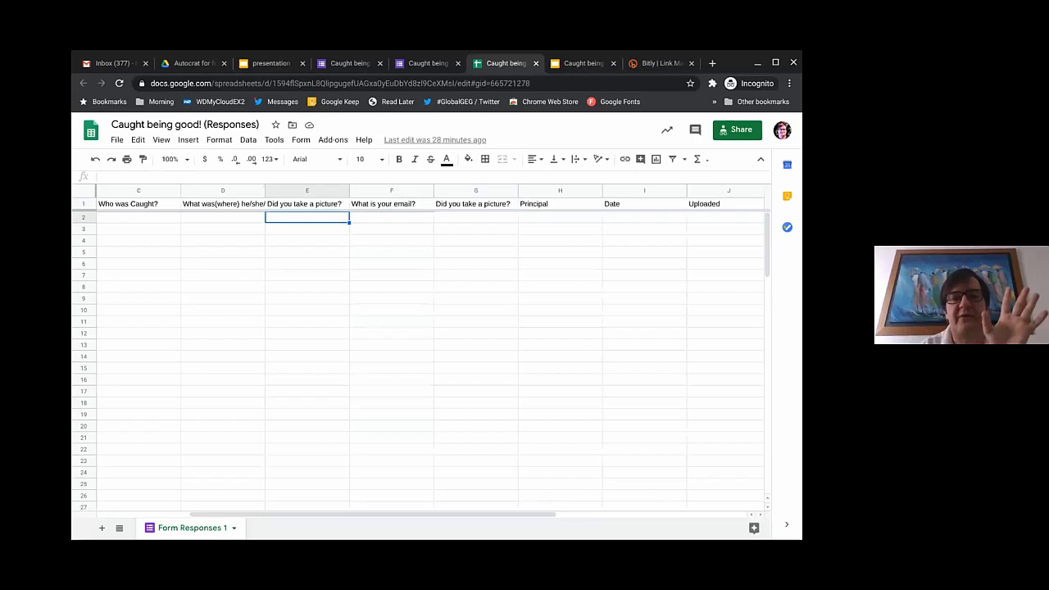
click(391, 217)
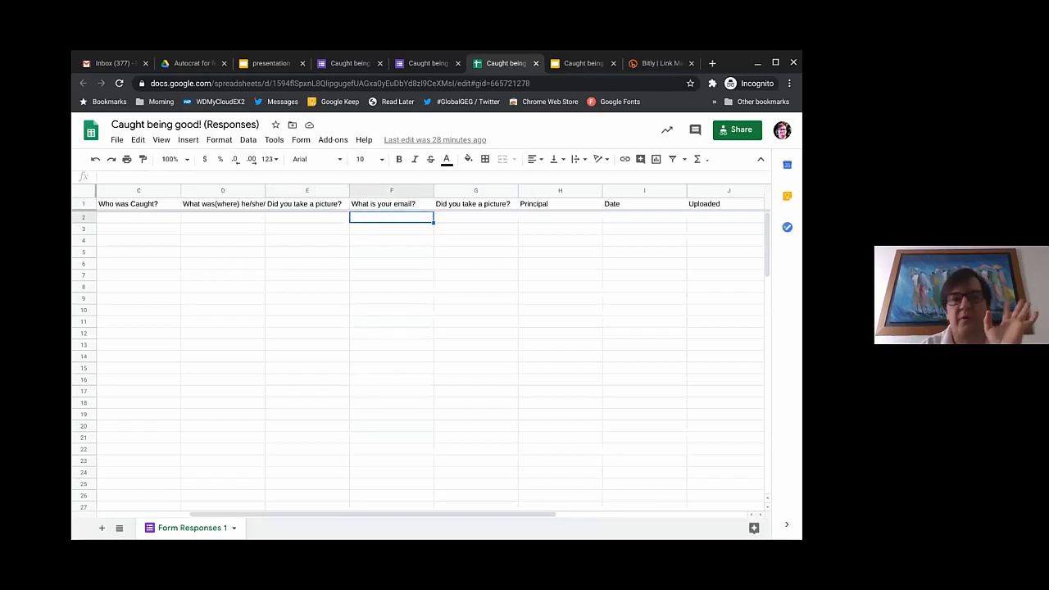
click(475, 218)
click(475, 204)
click(560, 204)
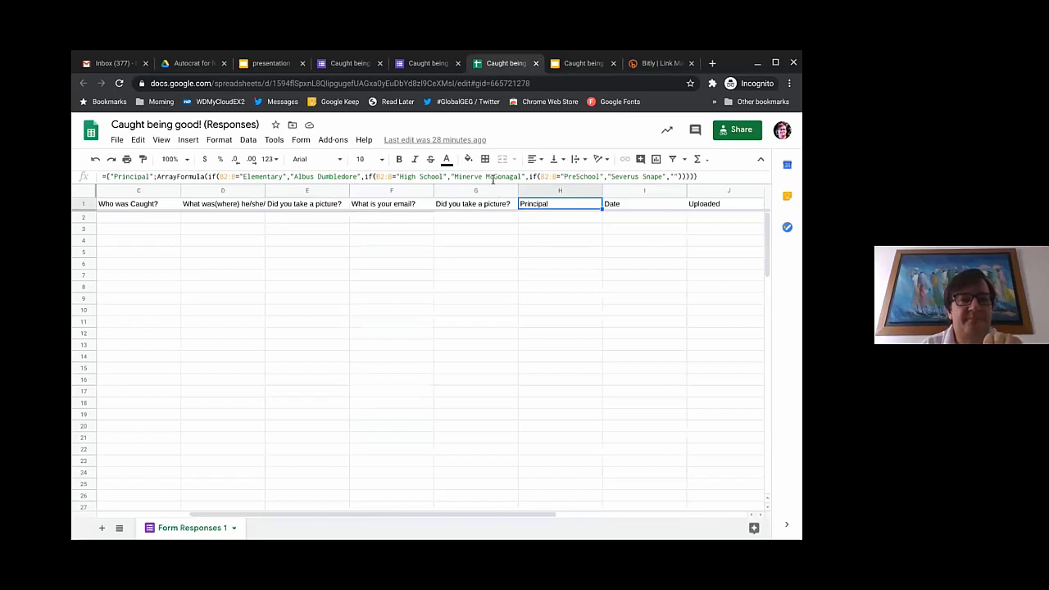
click(348, 176)
click(293, 176)
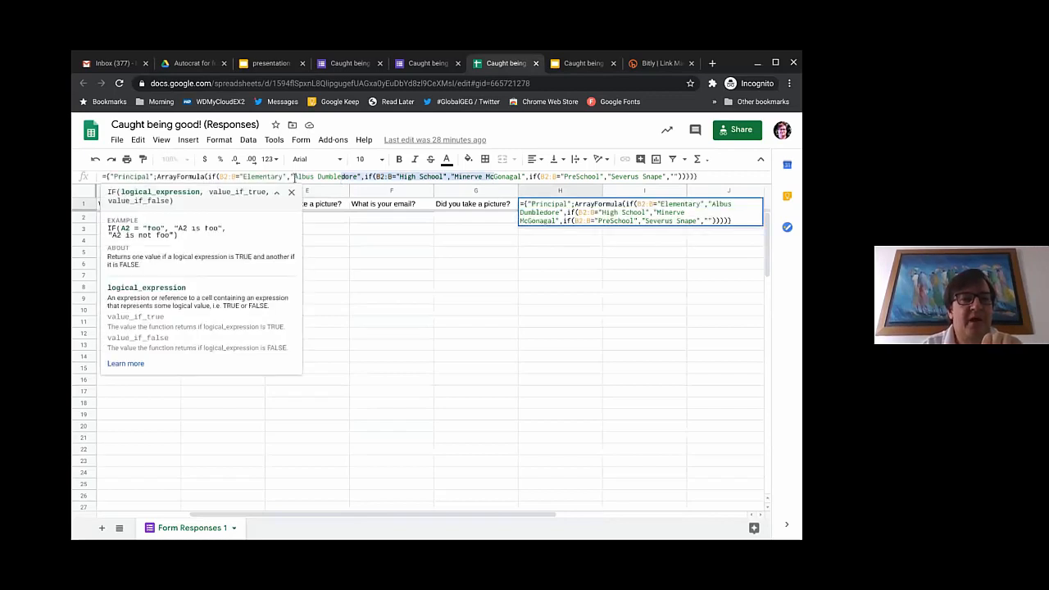
click(501, 221)
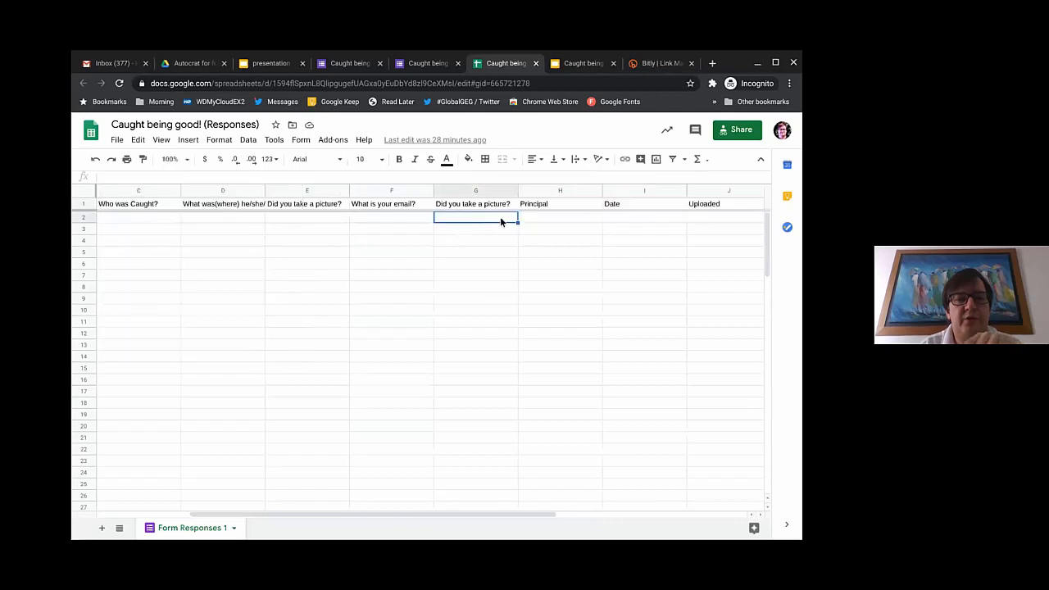
scroll(495, 222, left, 2)
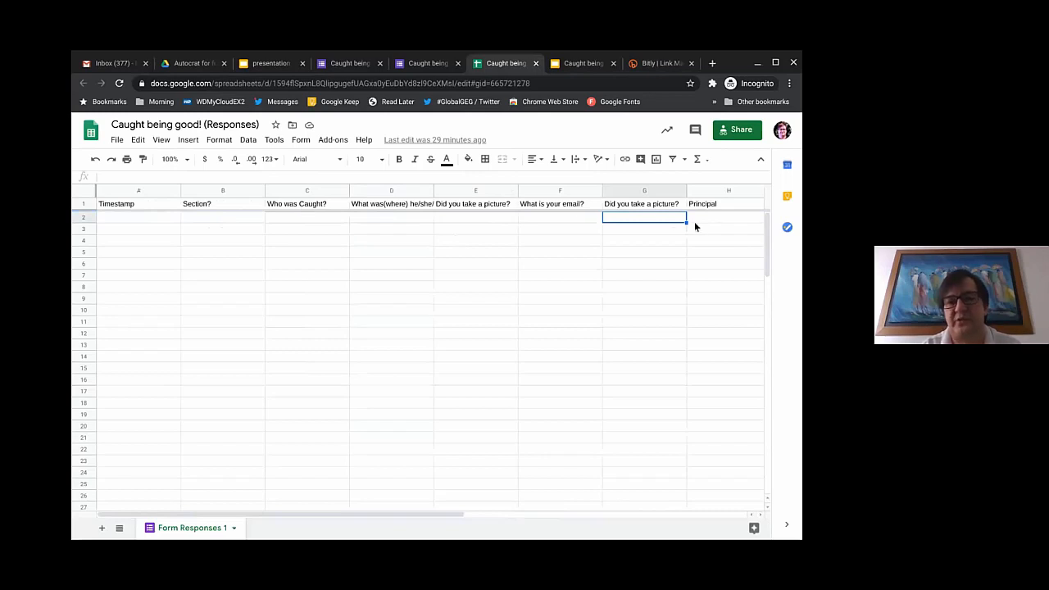
scroll(700, 227, right, 2)
click(558, 219)
click(551, 230)
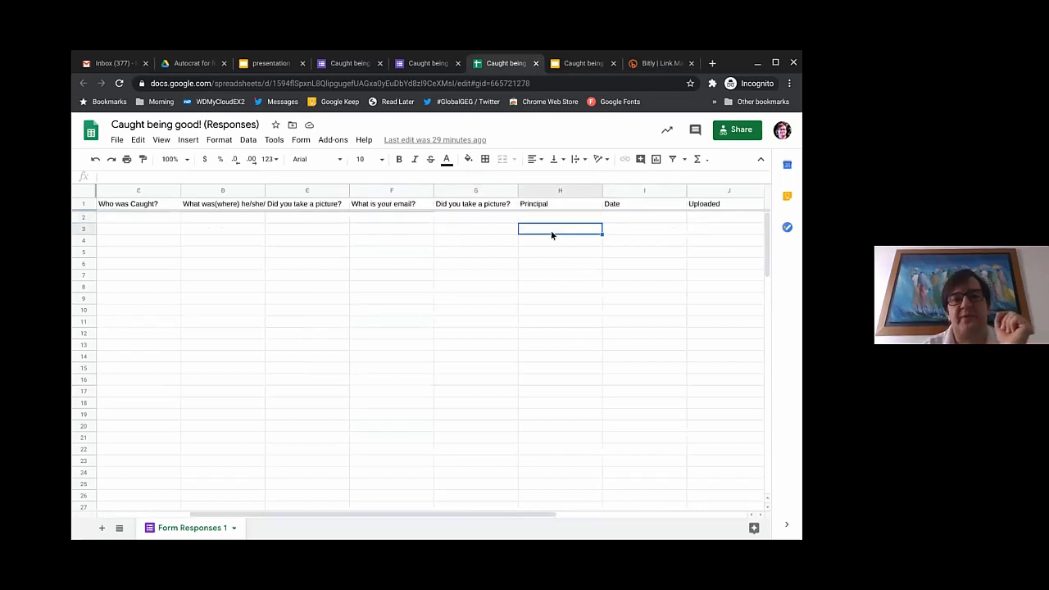
click(548, 242)
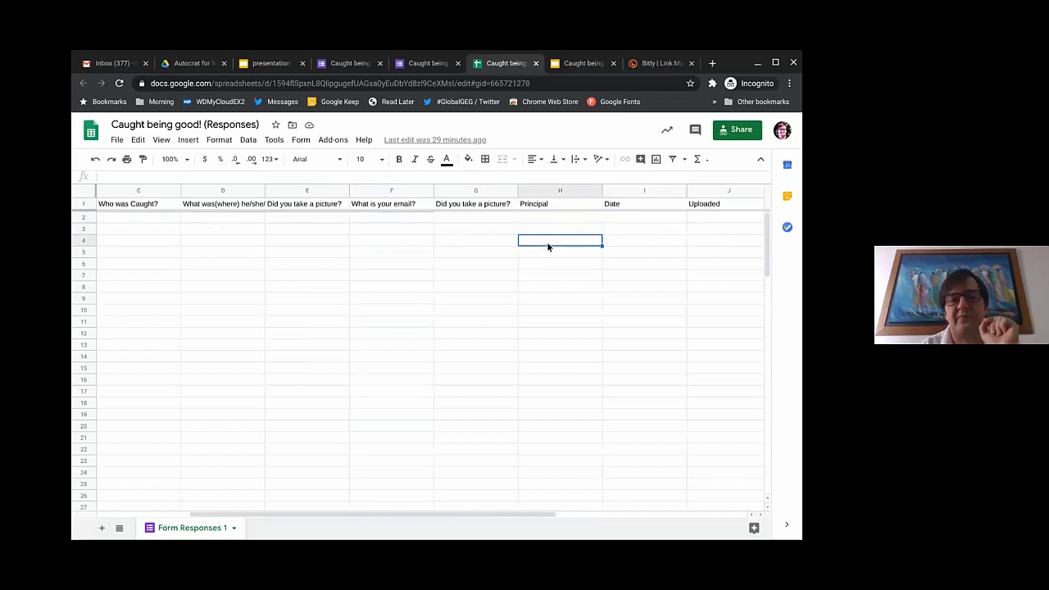
click(633, 204)
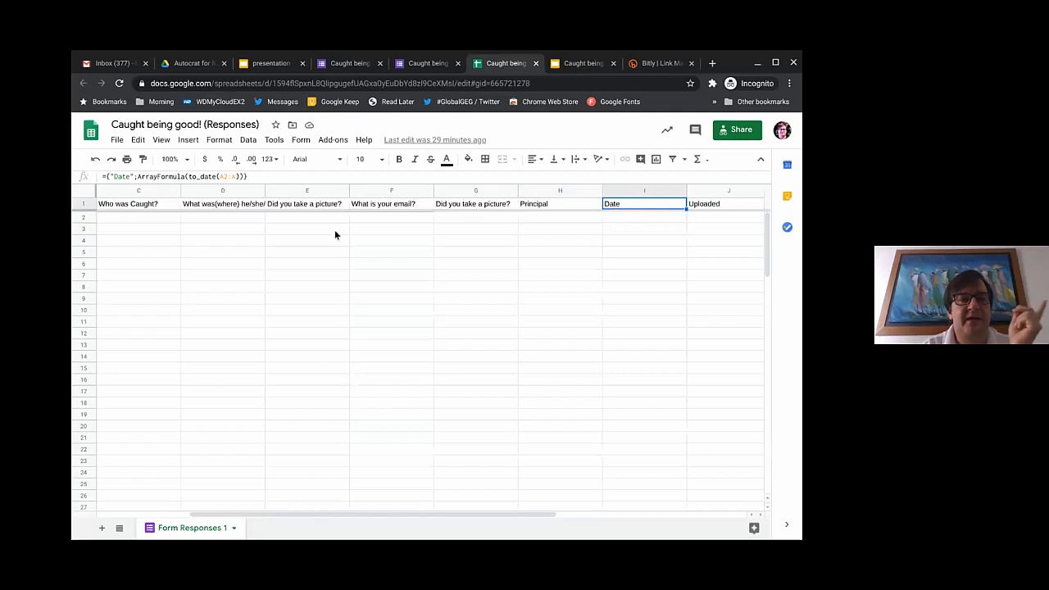
scroll(328, 241, left, 2)
scroll(461, 239, right, 5)
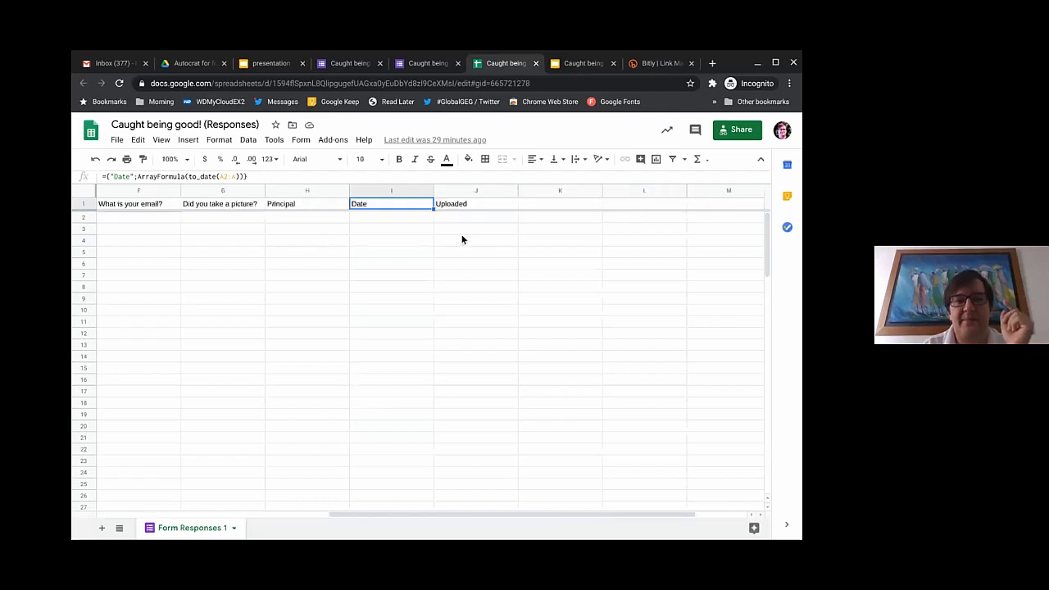
scroll(332, 231, left, 3)
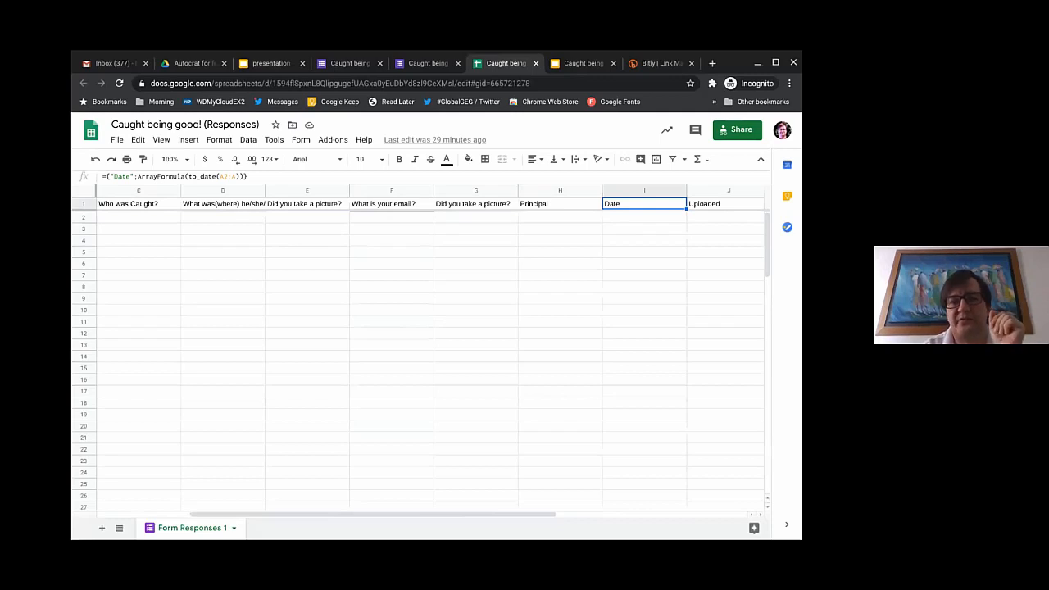
scroll(587, 263, right, 3)
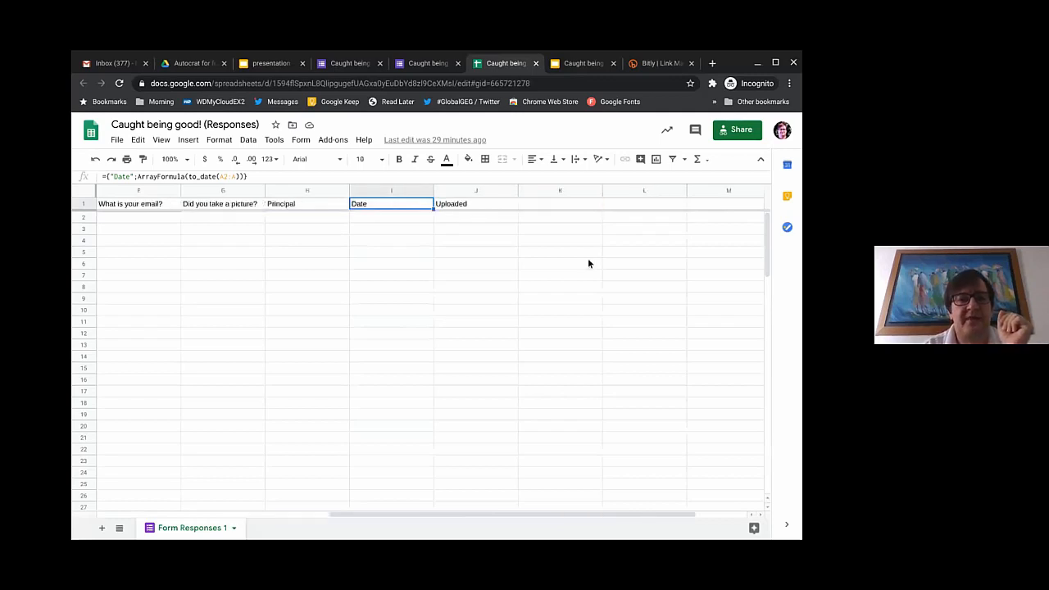
click(471, 206)
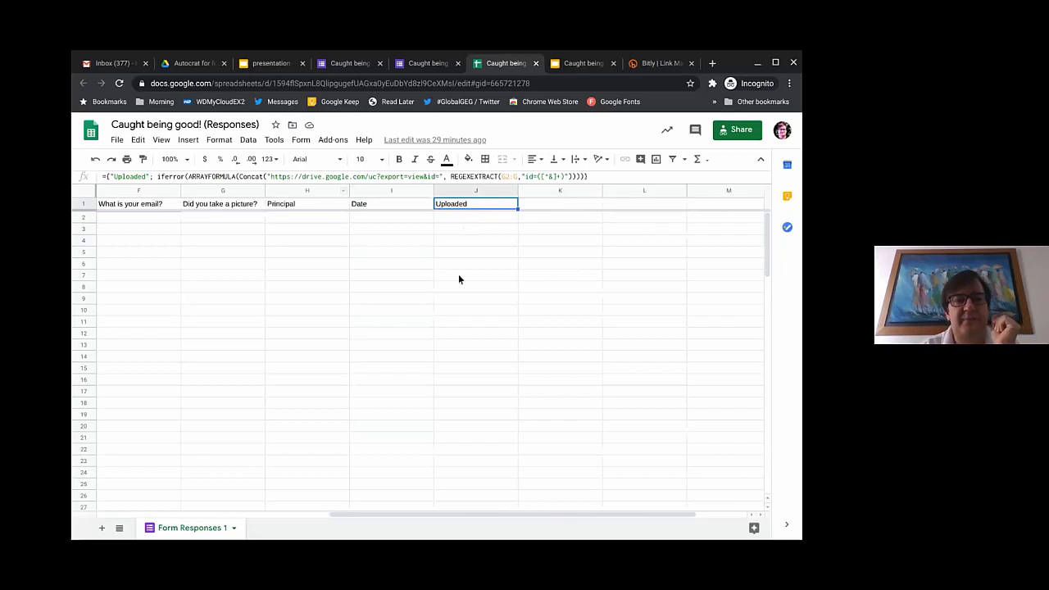
scroll(388, 276, left, 5)
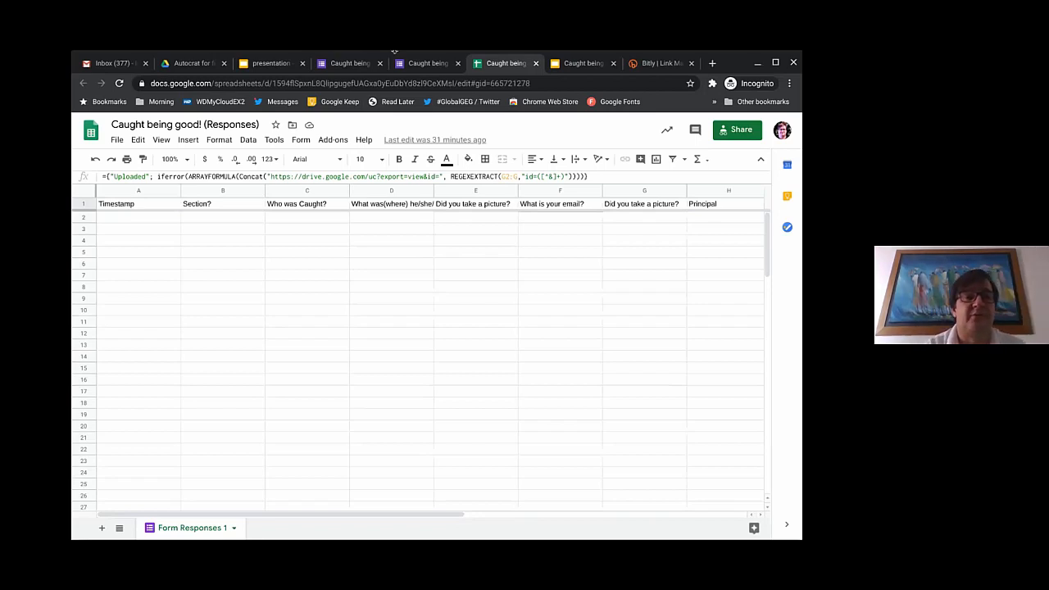
Step: Expand 'Did you take a picture?' to view its upload limits: images only, 1 file, 100 MB
click(348, 66)
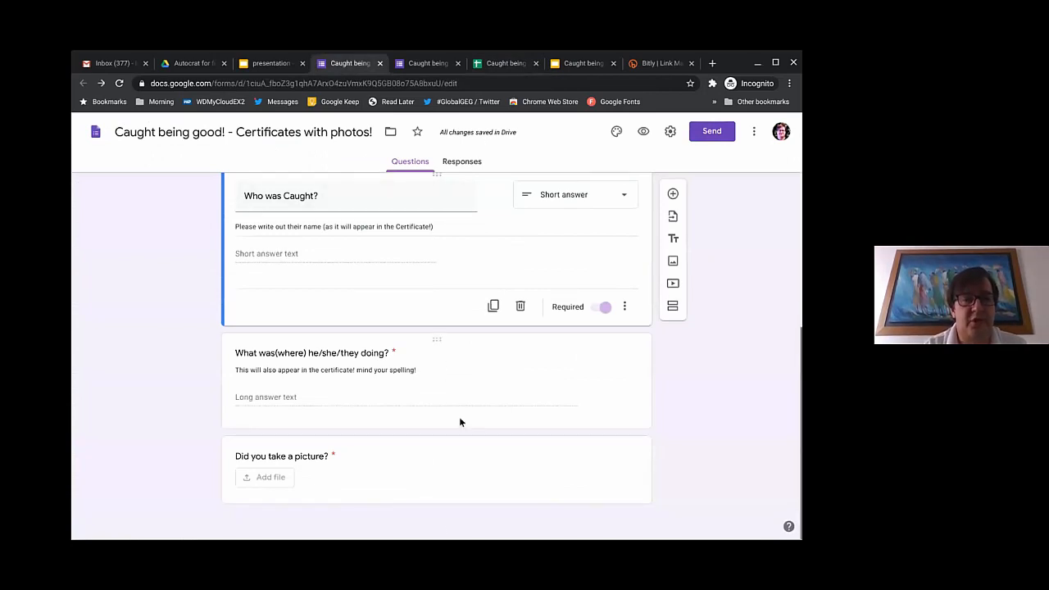
click(433, 474)
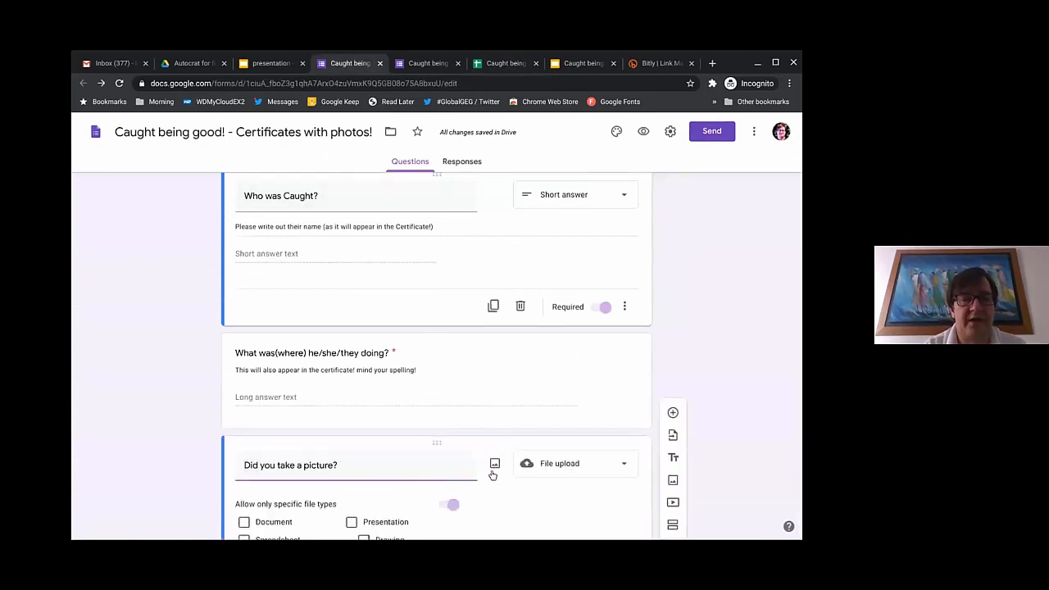
scroll(491, 476, down, 3)
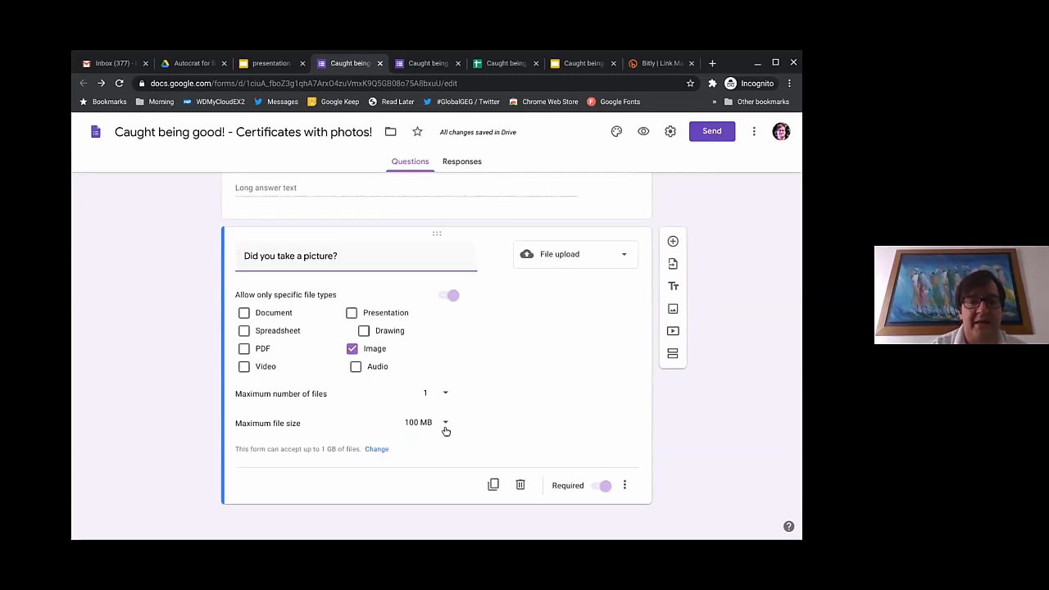
click(446, 422)
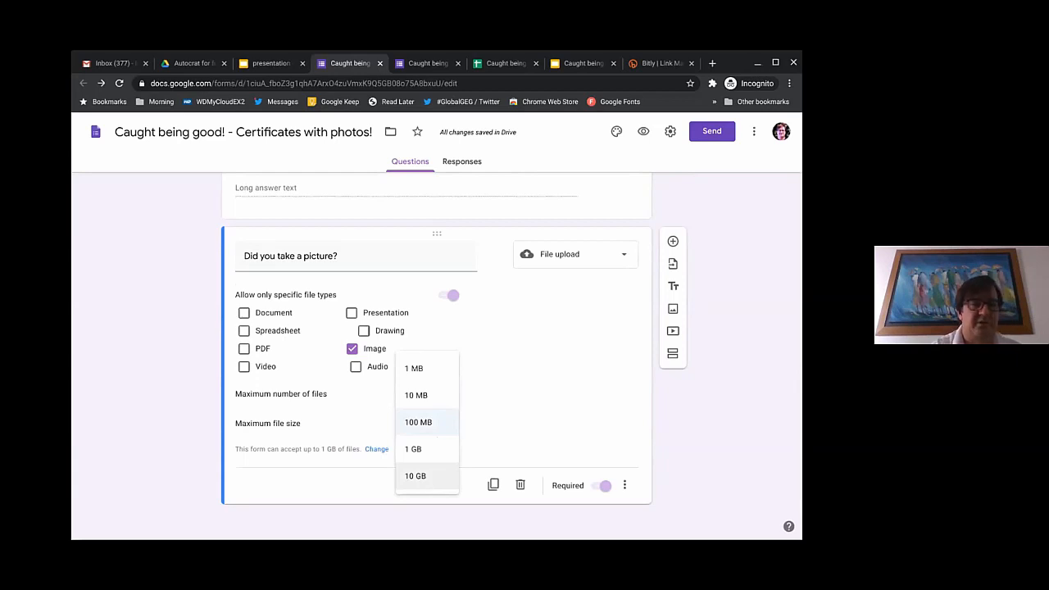
click(434, 422)
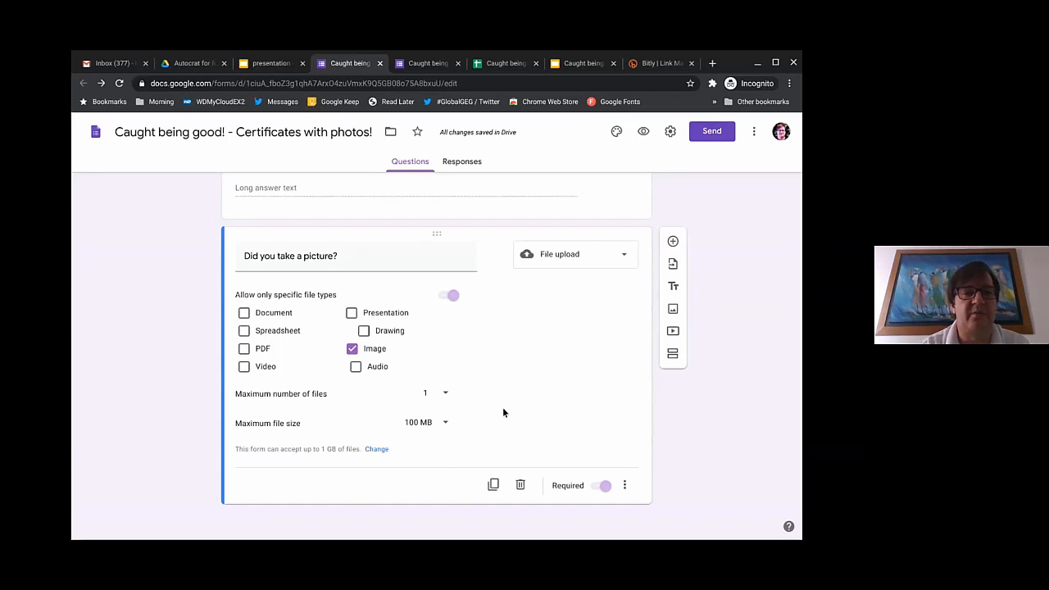
scroll(503, 412, up, 3)
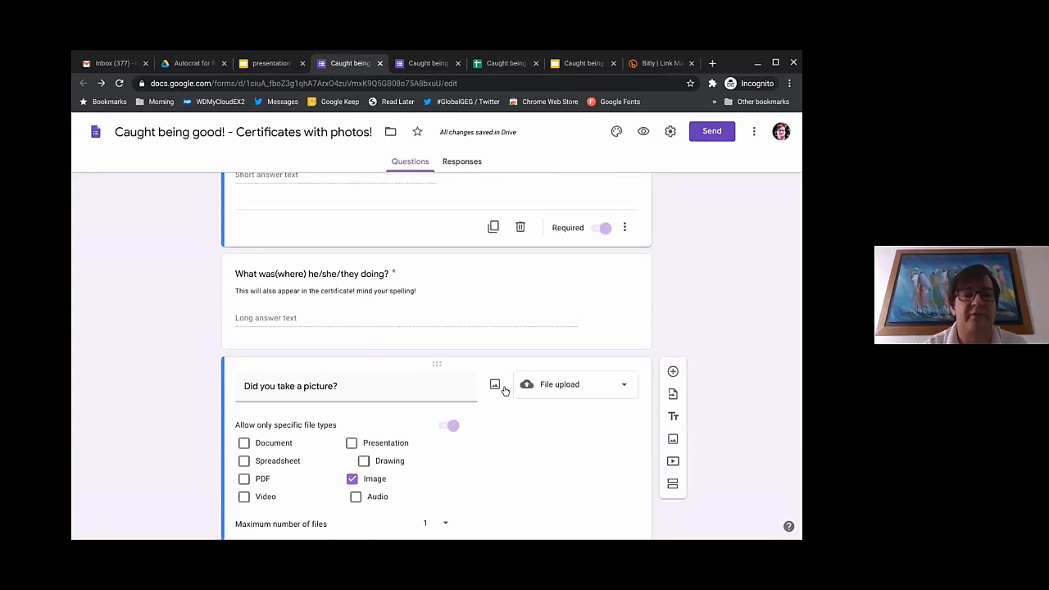
scroll(500, 369, up, 10)
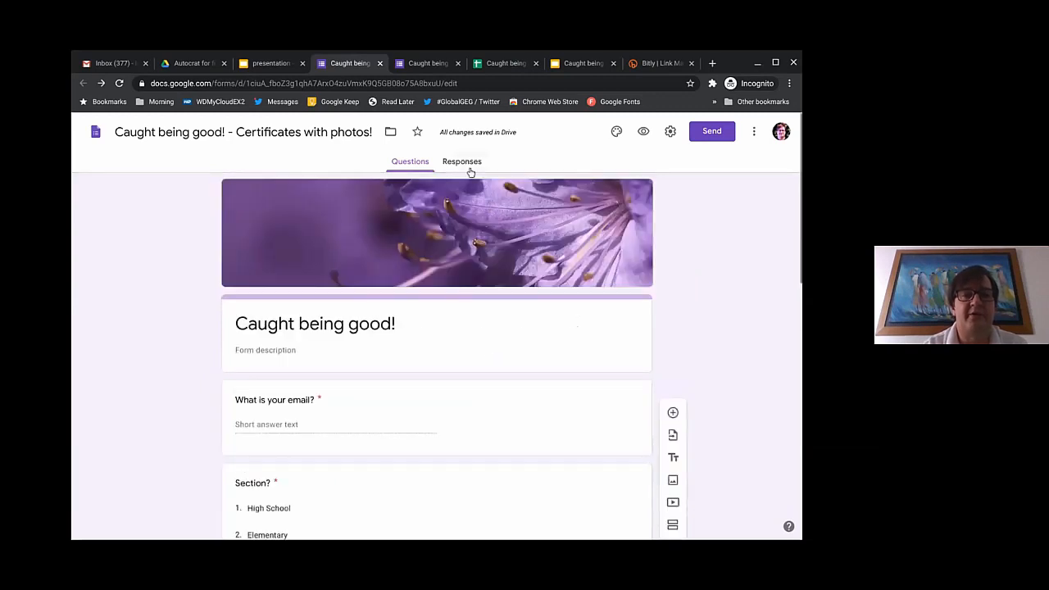
Step: From the form's Responses view, create and open the Caught being good! (Responses) spreadsheet
click(471, 171)
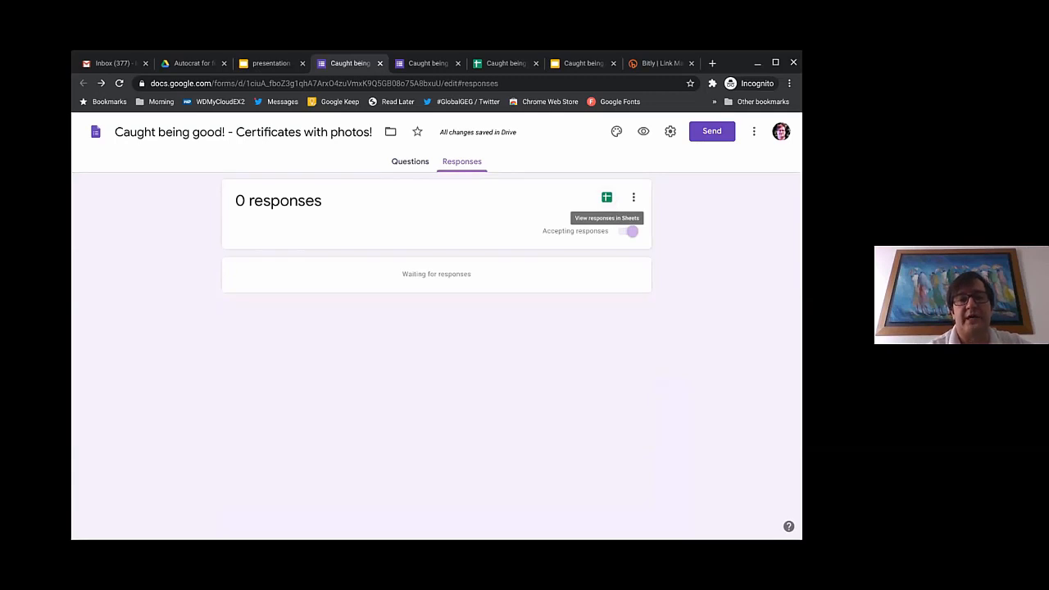
click(608, 199)
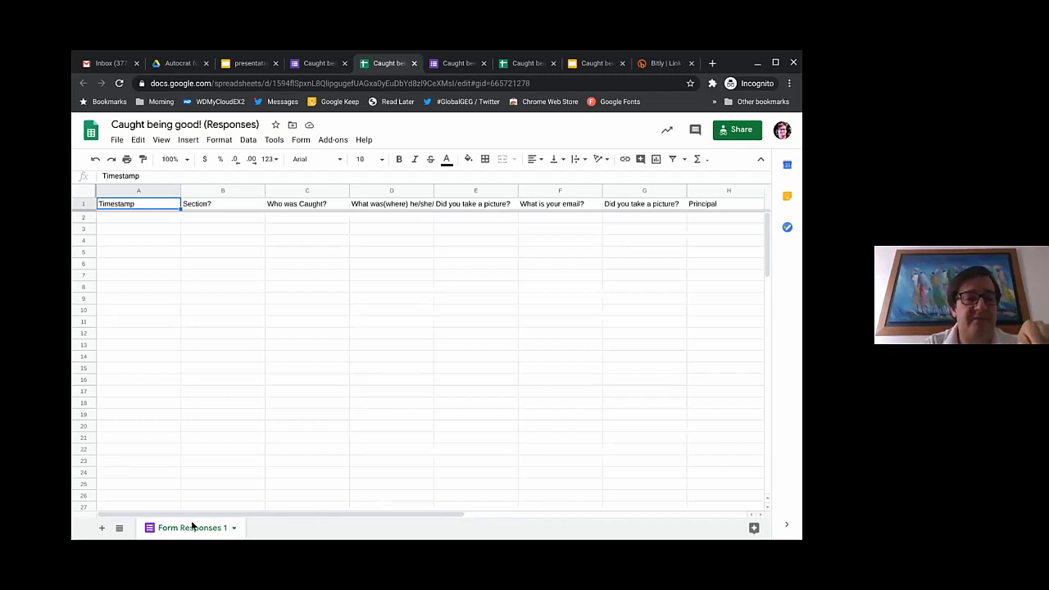
Step: Rename the Form Responses 1 sheet to 'caught being good certificate' and return to the form
click(234, 531)
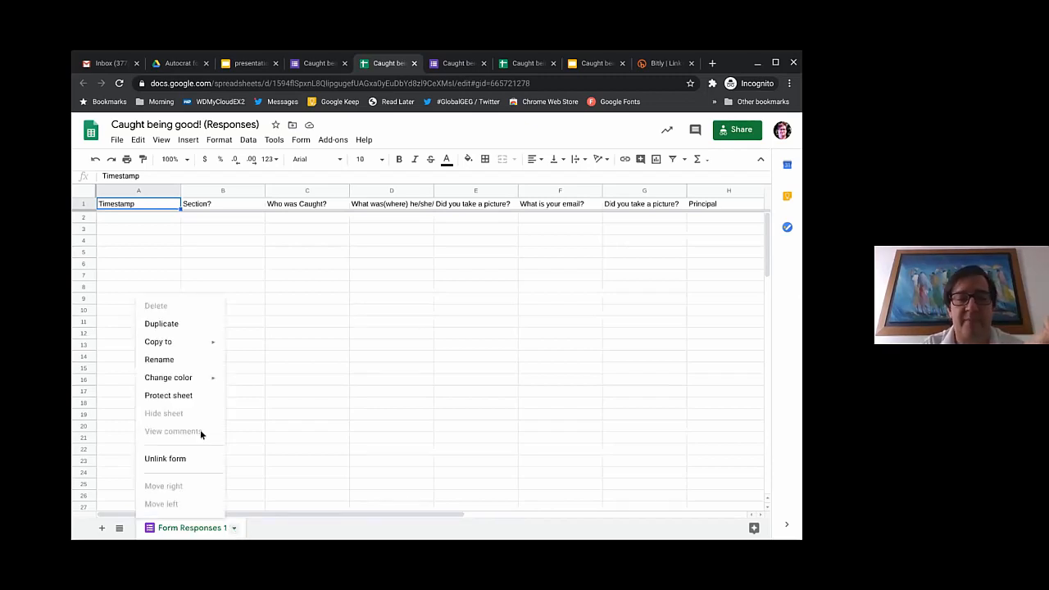
click(173, 363)
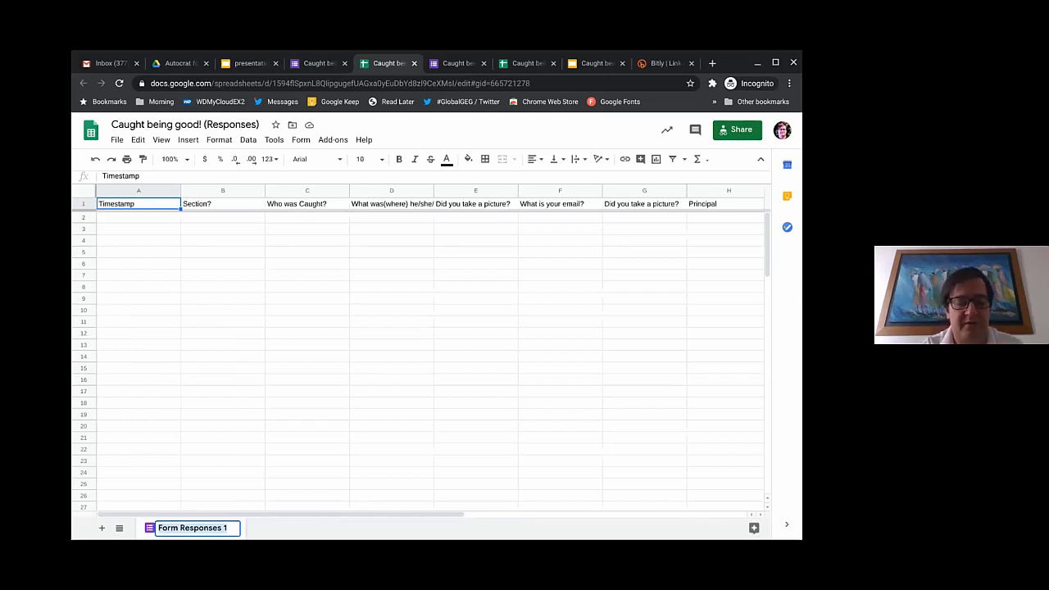
text(caught)
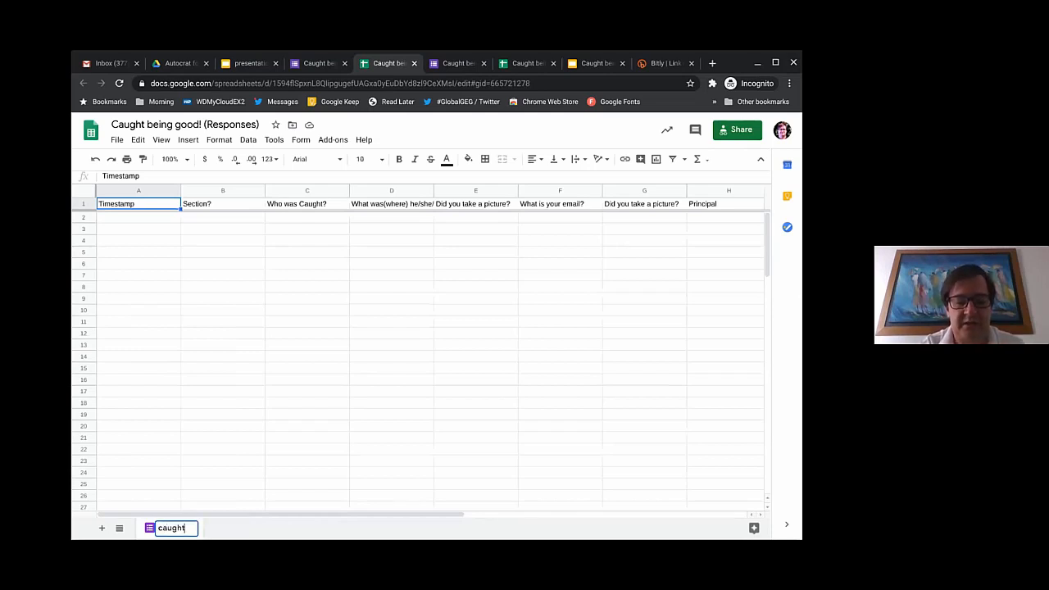
text( being good)
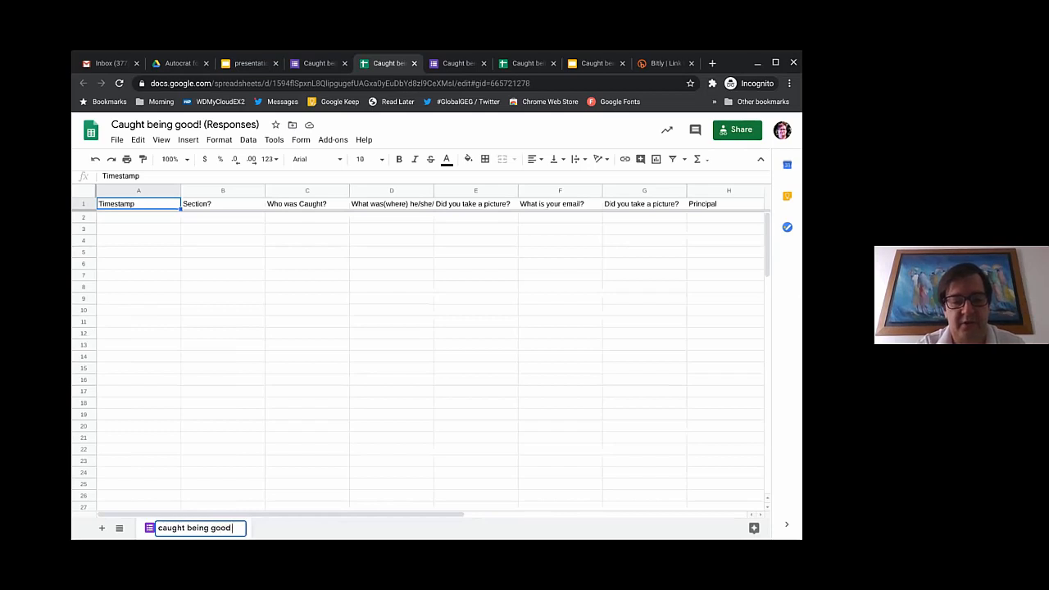
text( certificate)
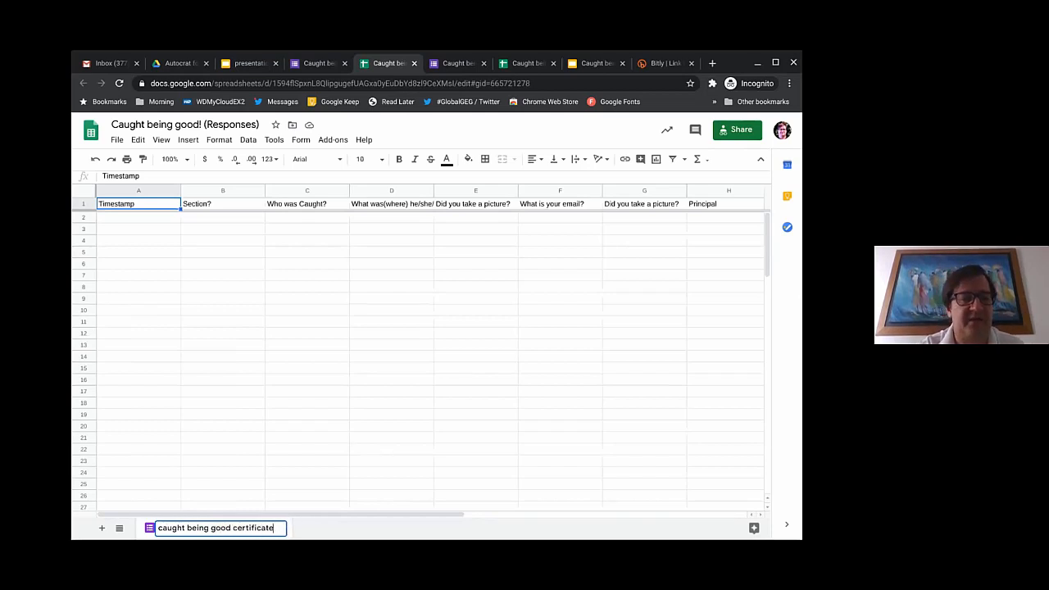
key(Return)
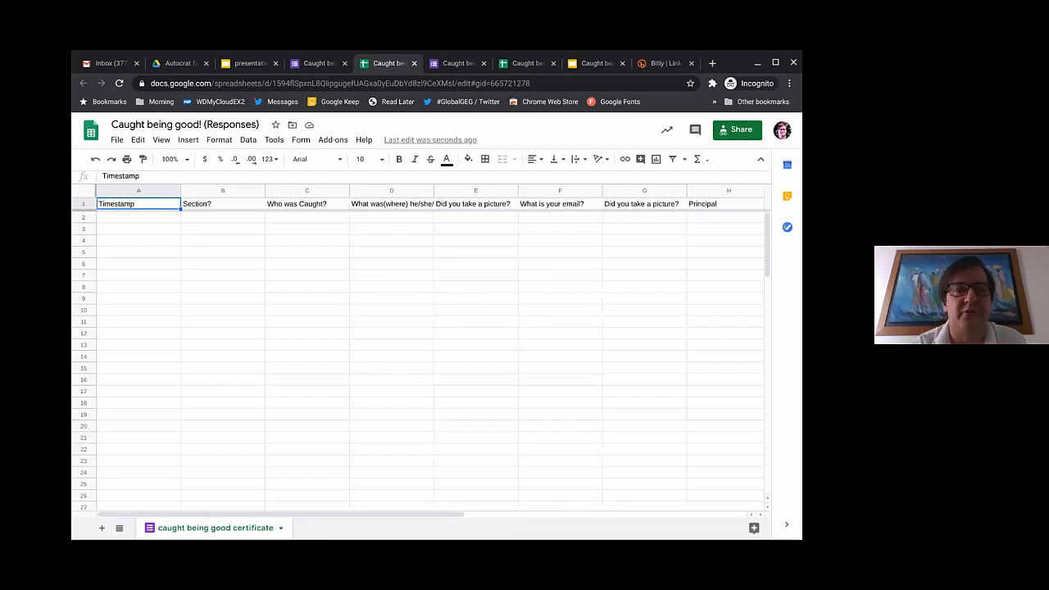
click(319, 63)
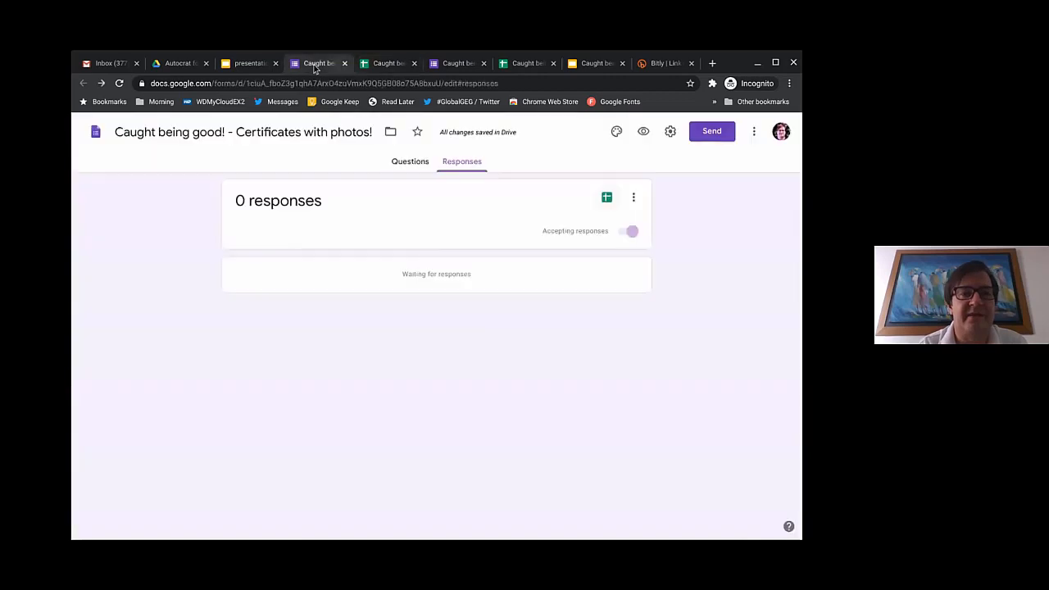
Step: Email the form invitation to the recipient after correcting their typed e-mail address
click(712, 137)
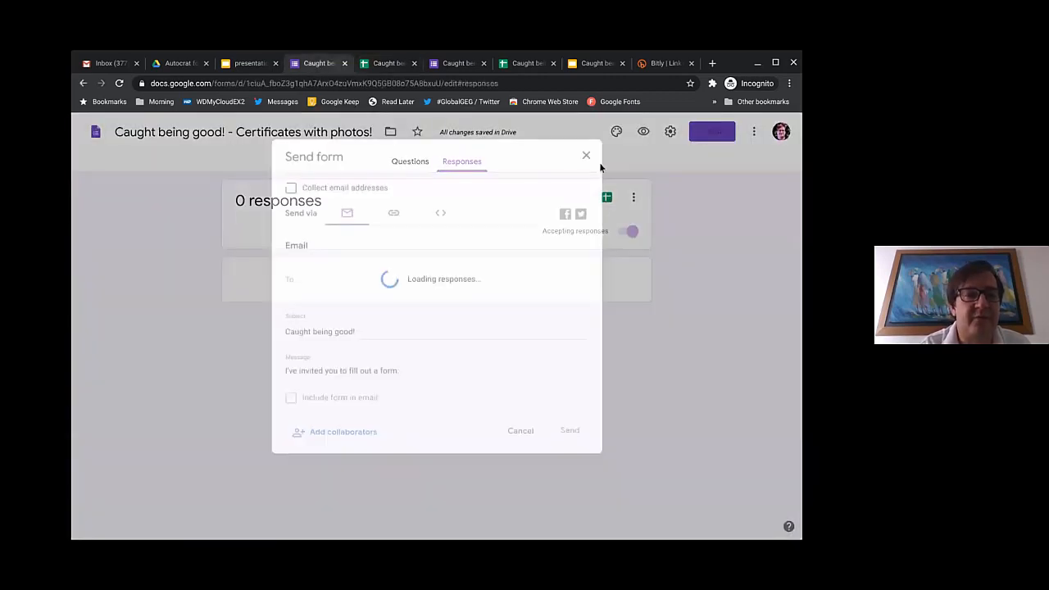
click(336, 275)
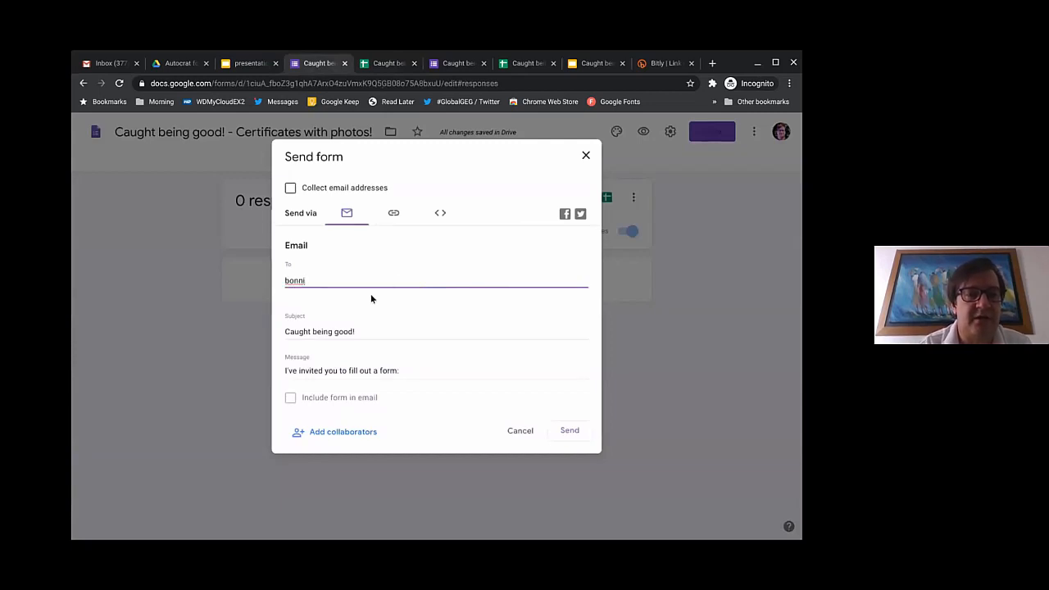
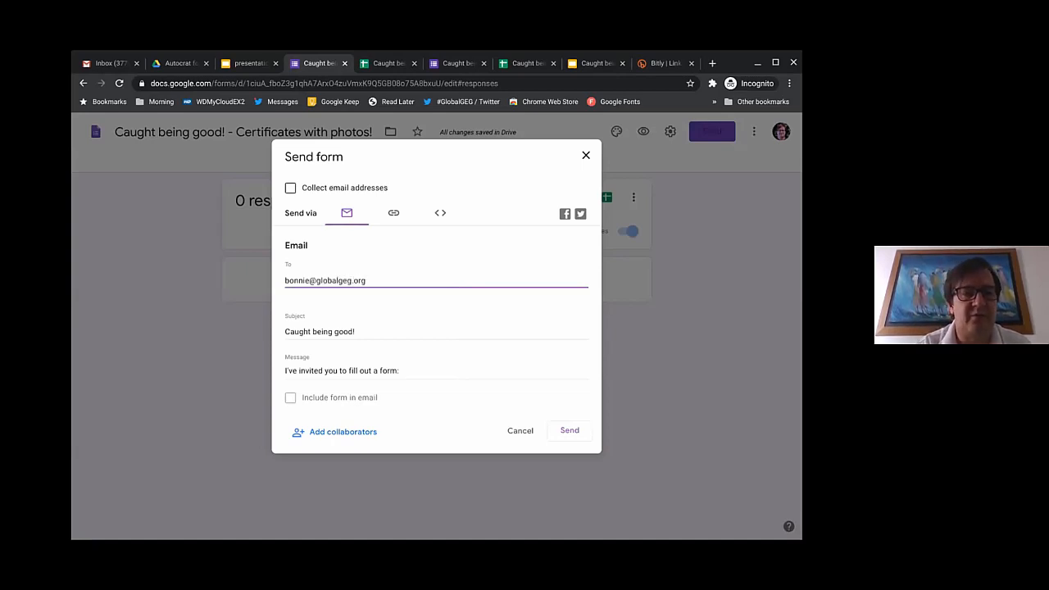
click(568, 439)
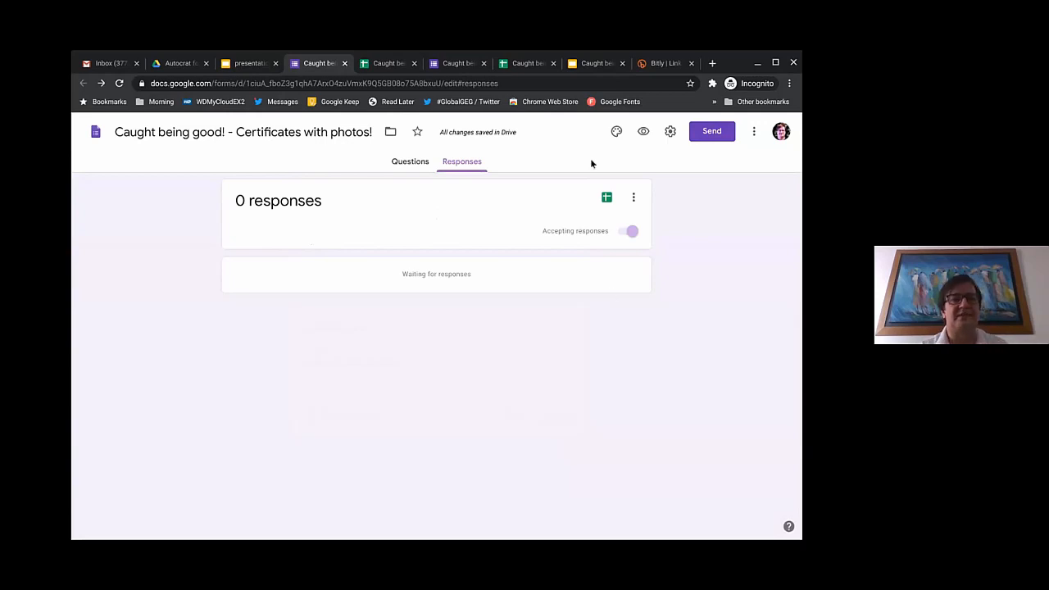
Step: Switch to the responses spreadsheet and select row 10 near the new submission
click(380, 65)
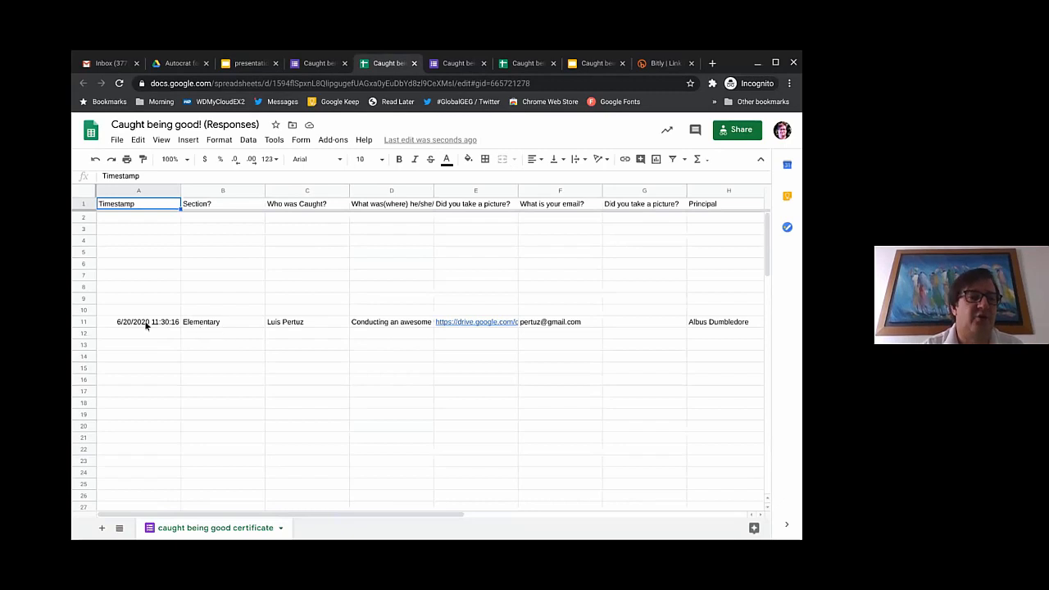
click(88, 310)
Step: Review the first response in row 11 and open its E11 picture link in Drive
drag(88, 310, 87, 222)
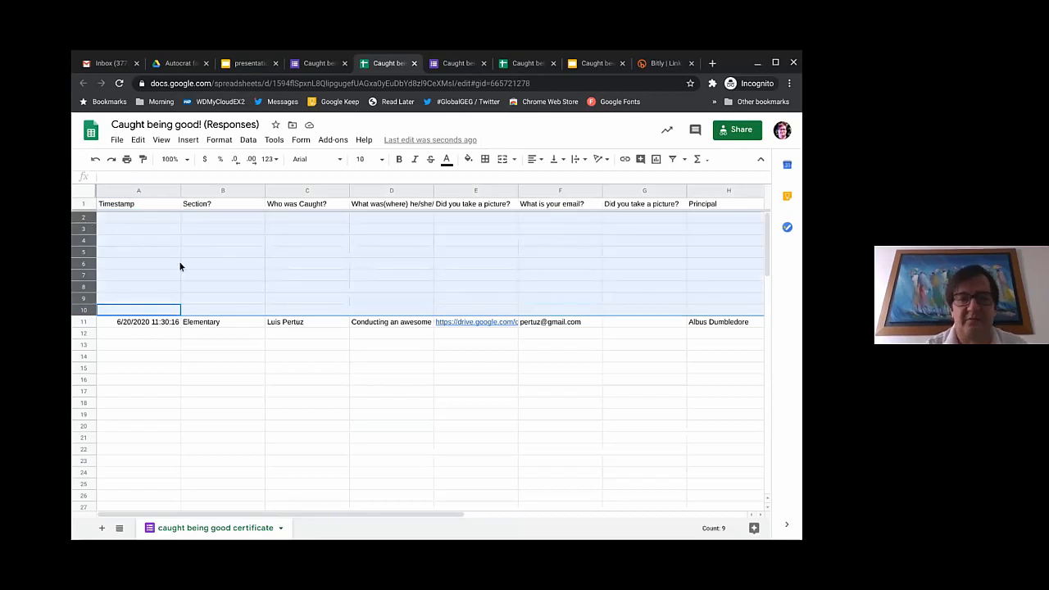
click(178, 335)
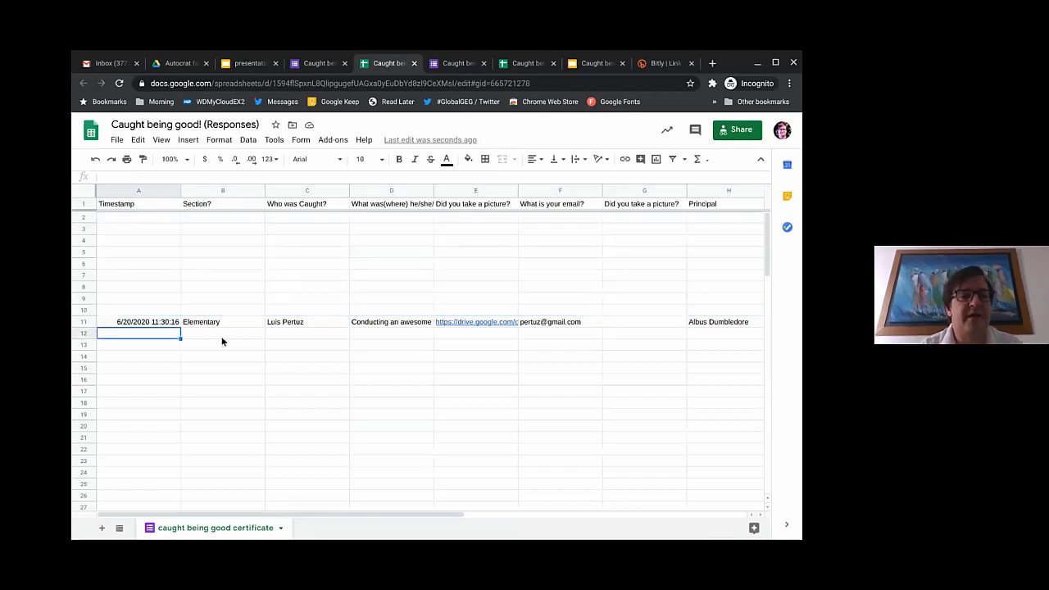
click(211, 325)
key(Tab)
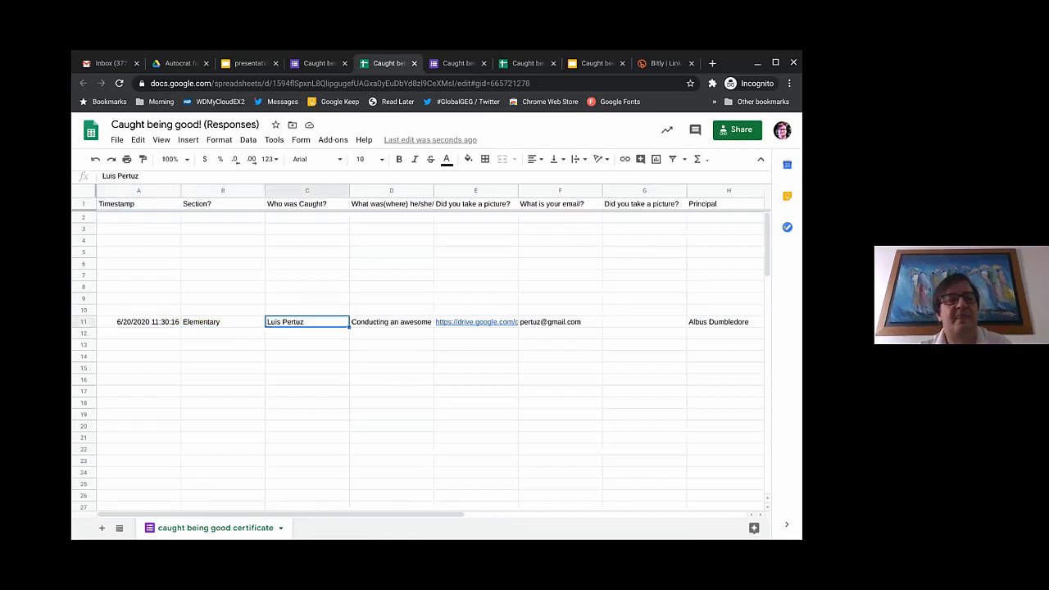
key(Tab)
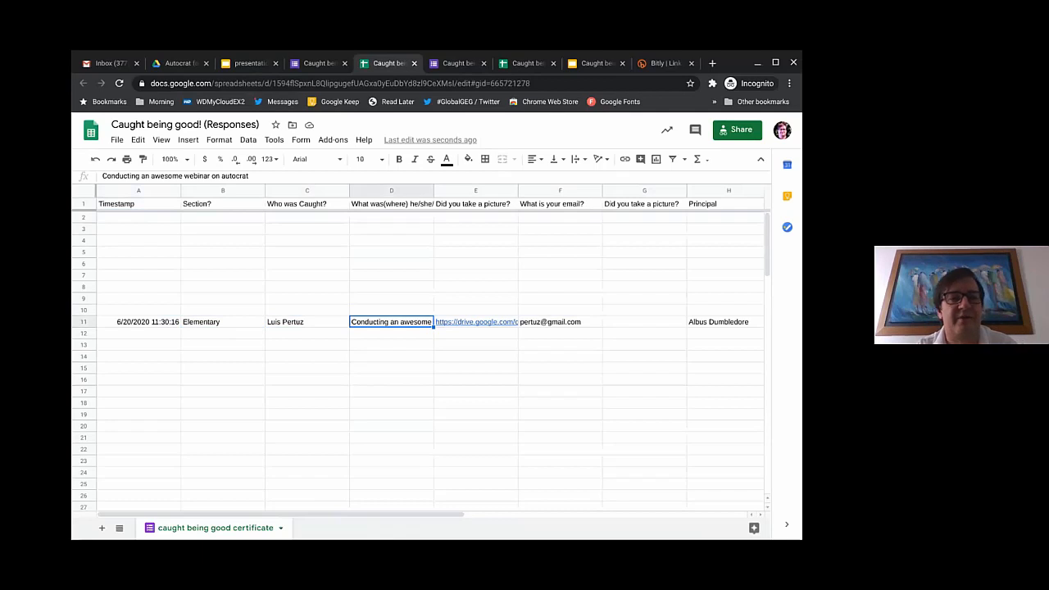
key(Tab)
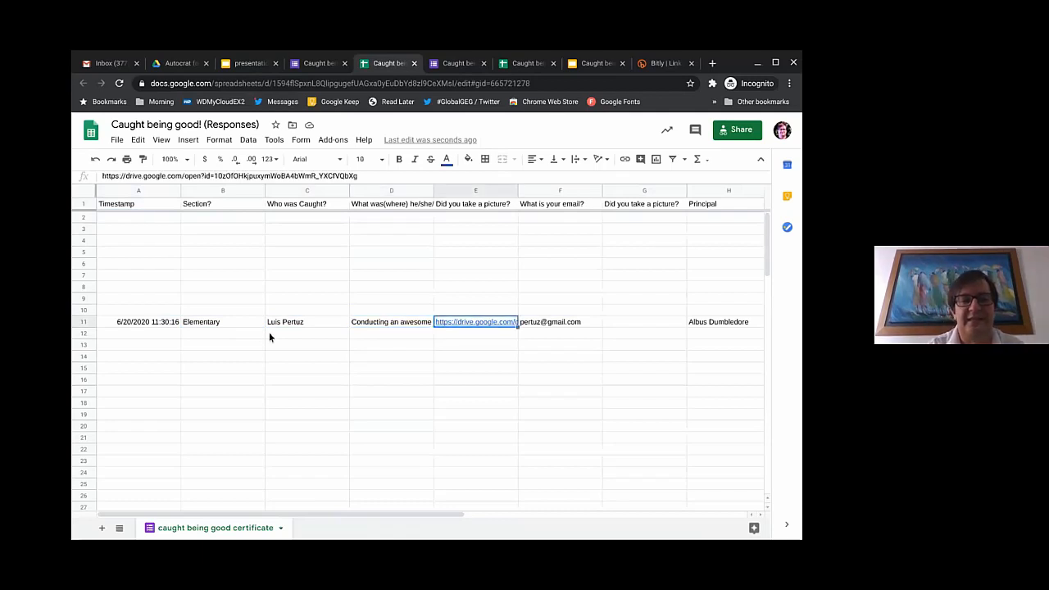
mouse_move(465, 324)
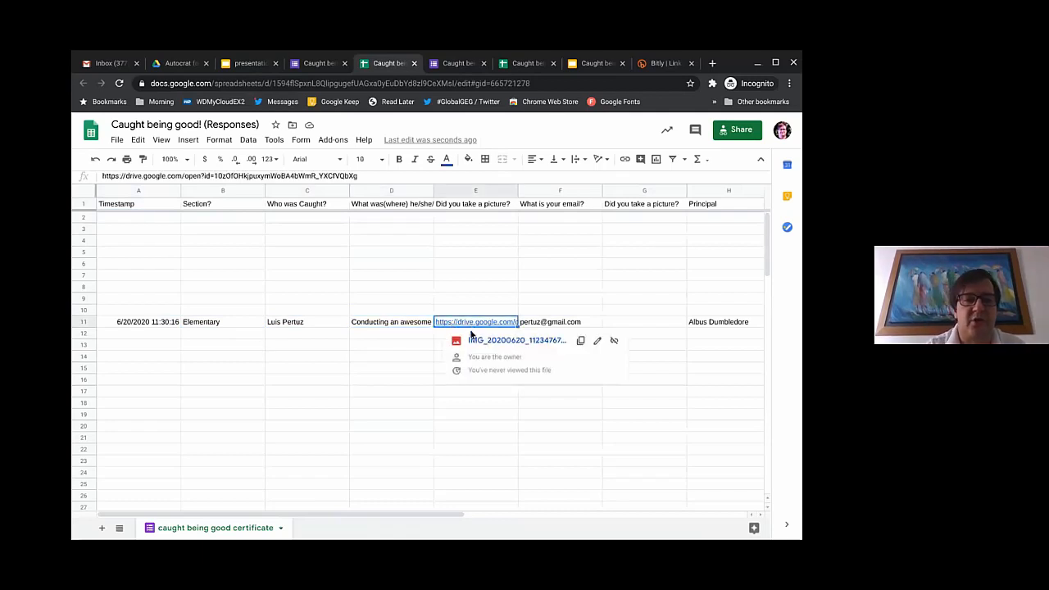
click(473, 343)
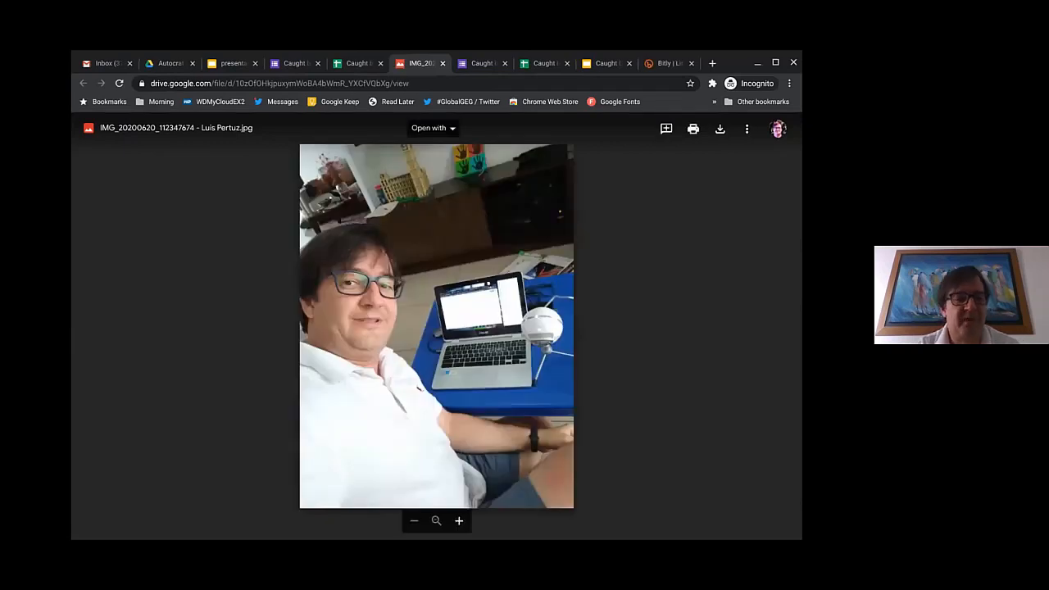
Step: Leave the Drive photo preview and return to the Caught being good! responses spreadsheet
click(358, 63)
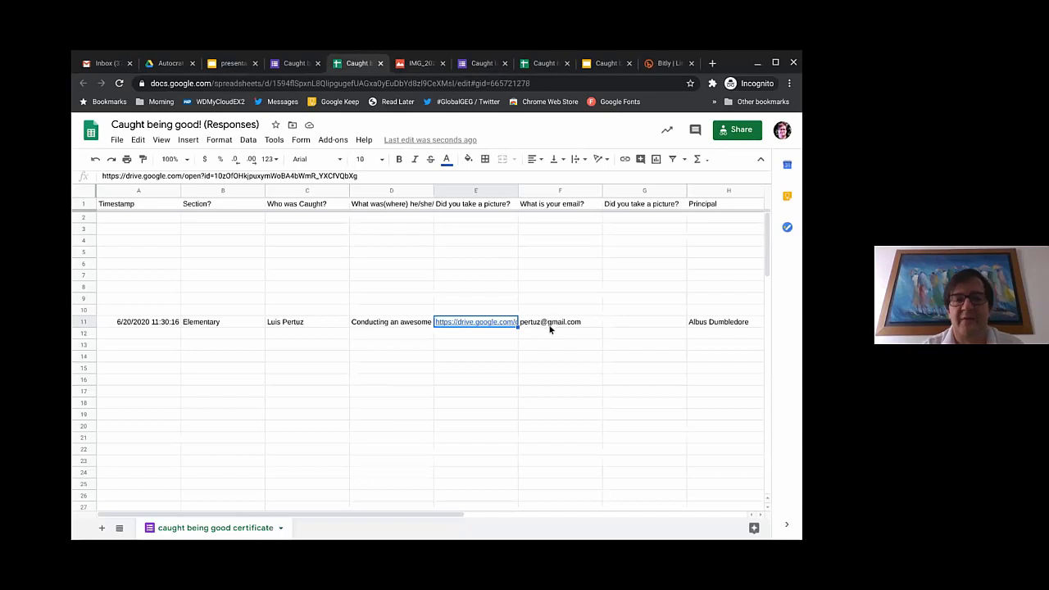
Step: Delete the duplicate picture column G, then select the Principal value in G11
right_click(638, 186)
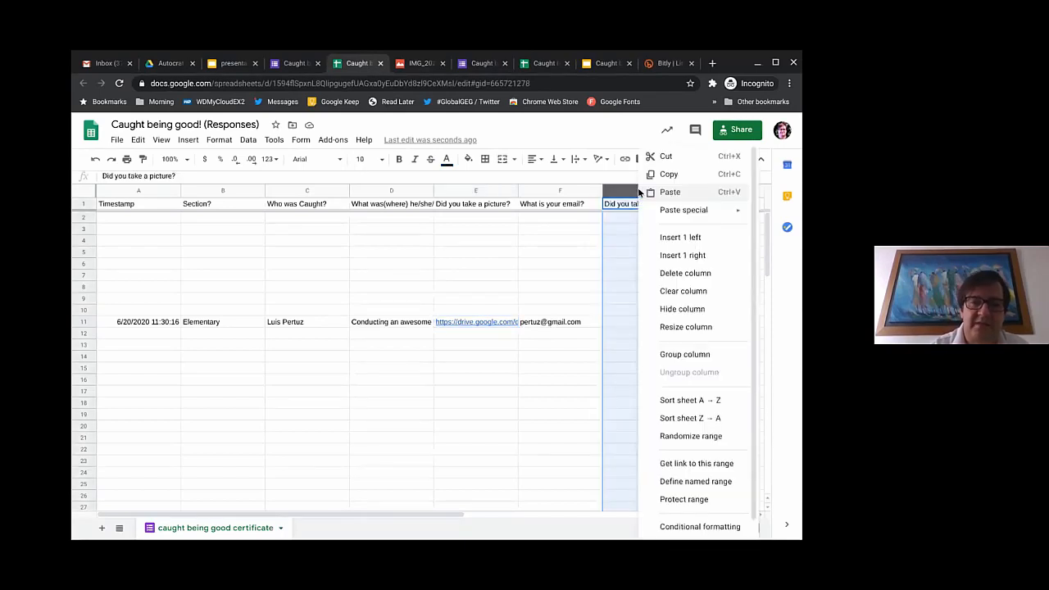
click(683, 274)
click(630, 355)
click(633, 322)
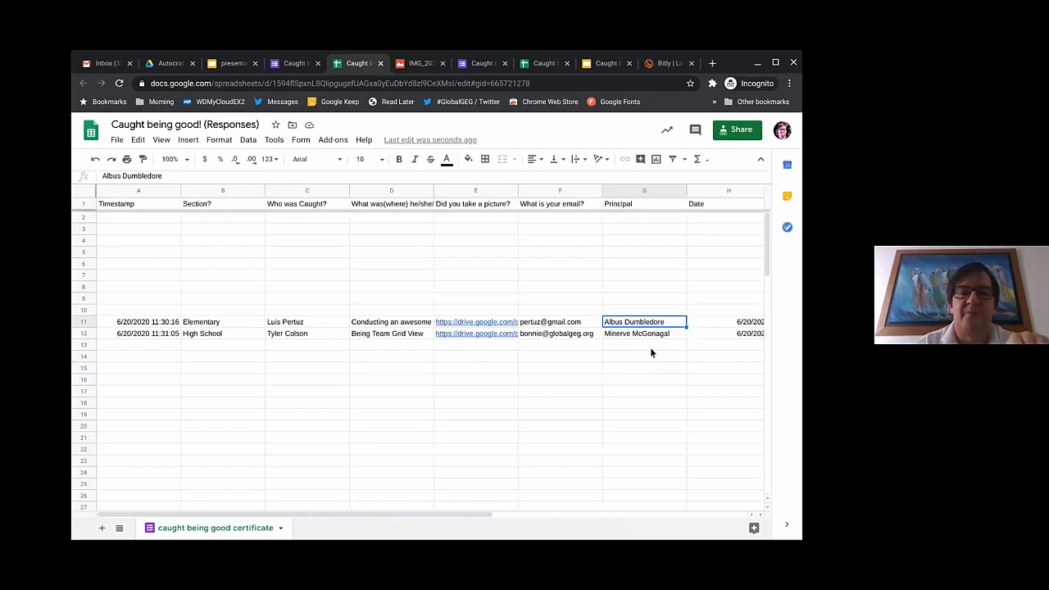
Step: Format the Date column H with the 'September 26, 2008' style, e.g. June 20, 2020
scroll(642, 339, right, 6)
scroll(642, 339, left, 6)
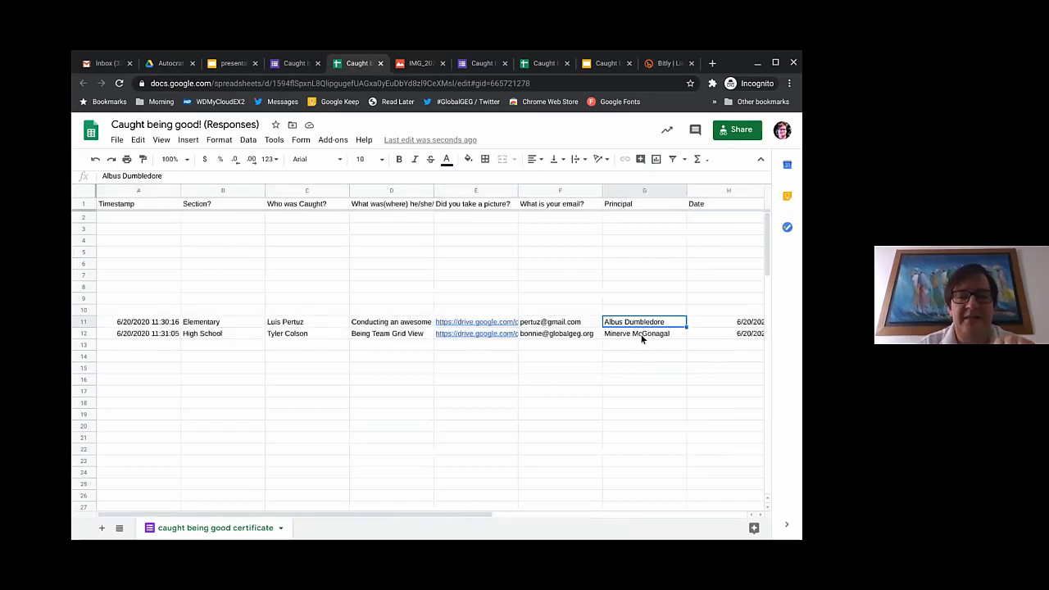
click(729, 192)
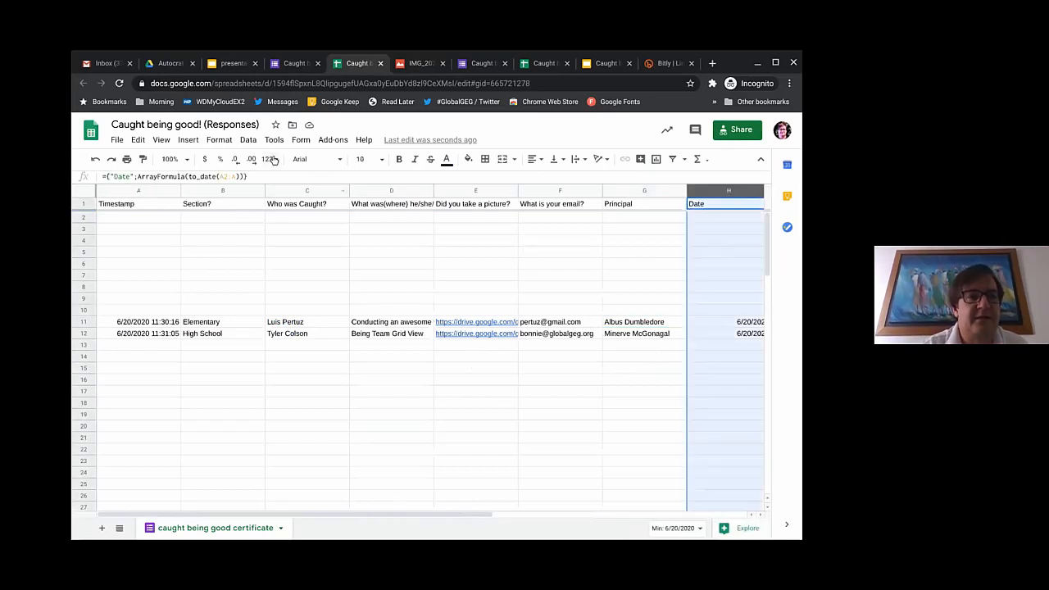
click(222, 142)
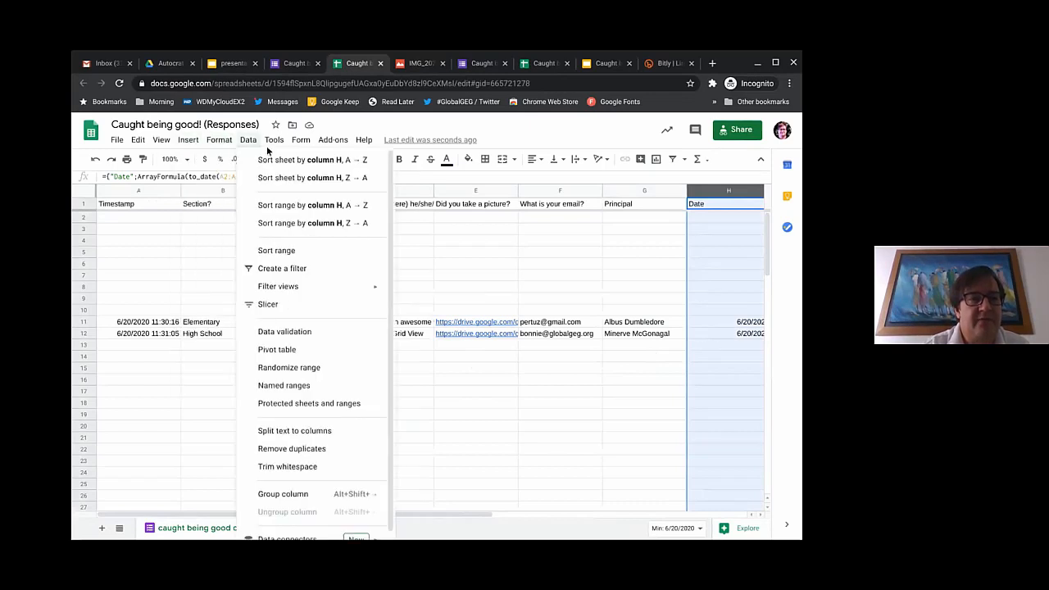
mouse_move(246, 190)
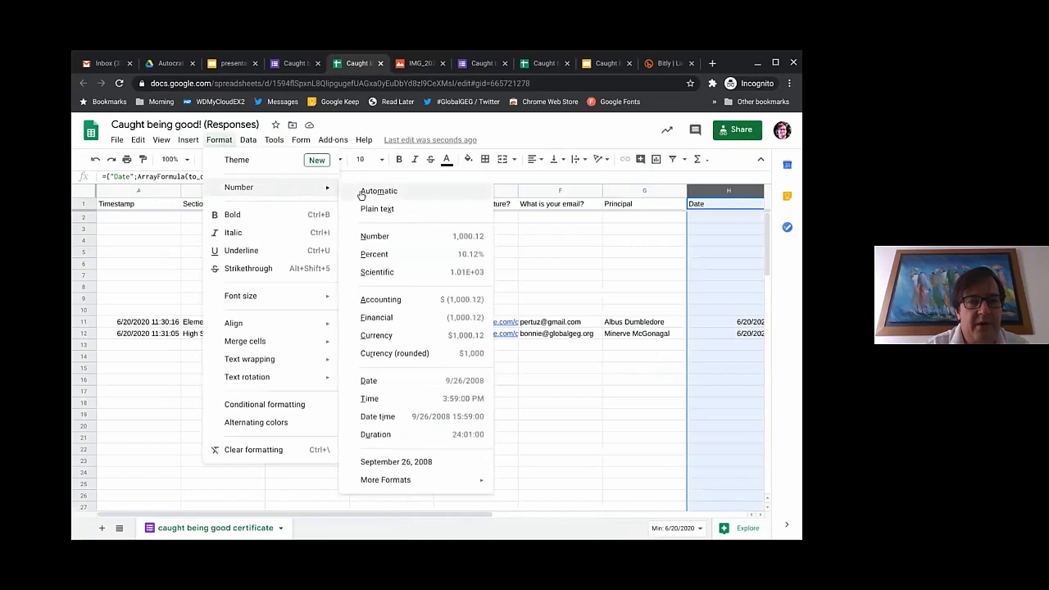
click(402, 462)
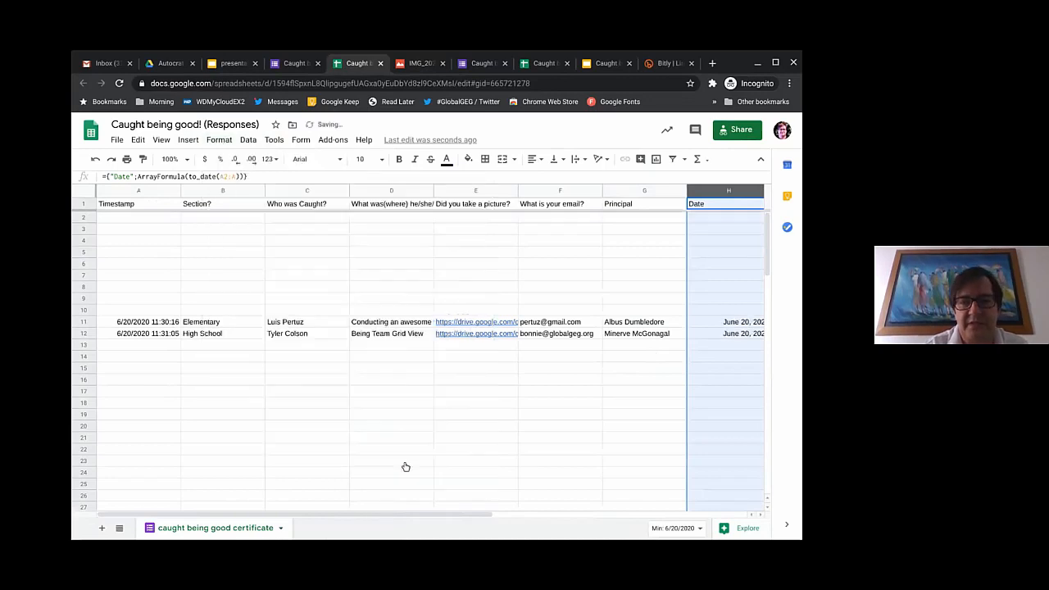
Step: Scroll right and inspect the Uploaded column's formula in I1
scroll(570, 420, right, 1)
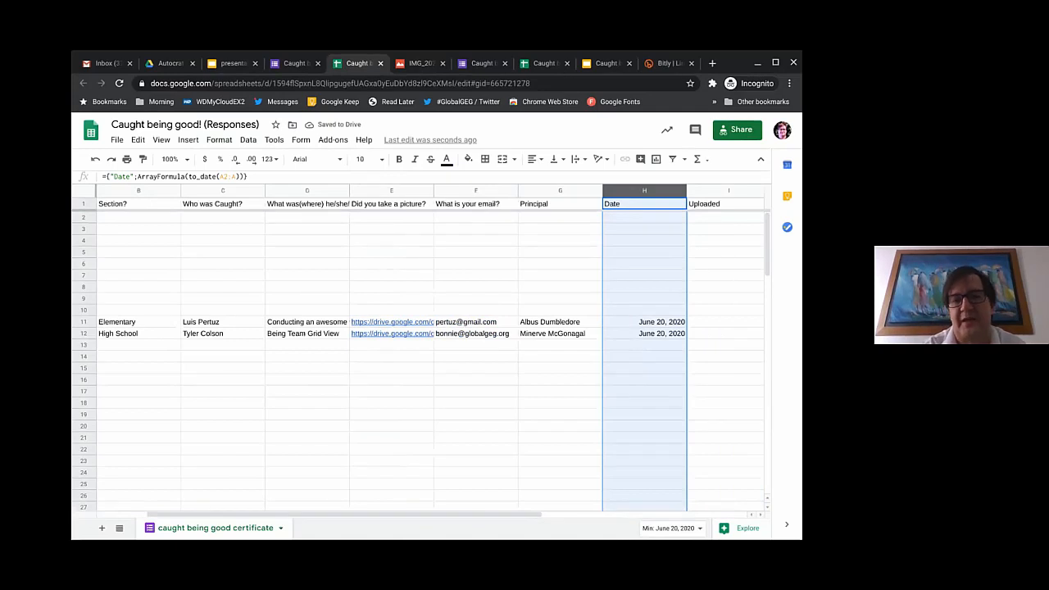
scroll(614, 354, right, 2)
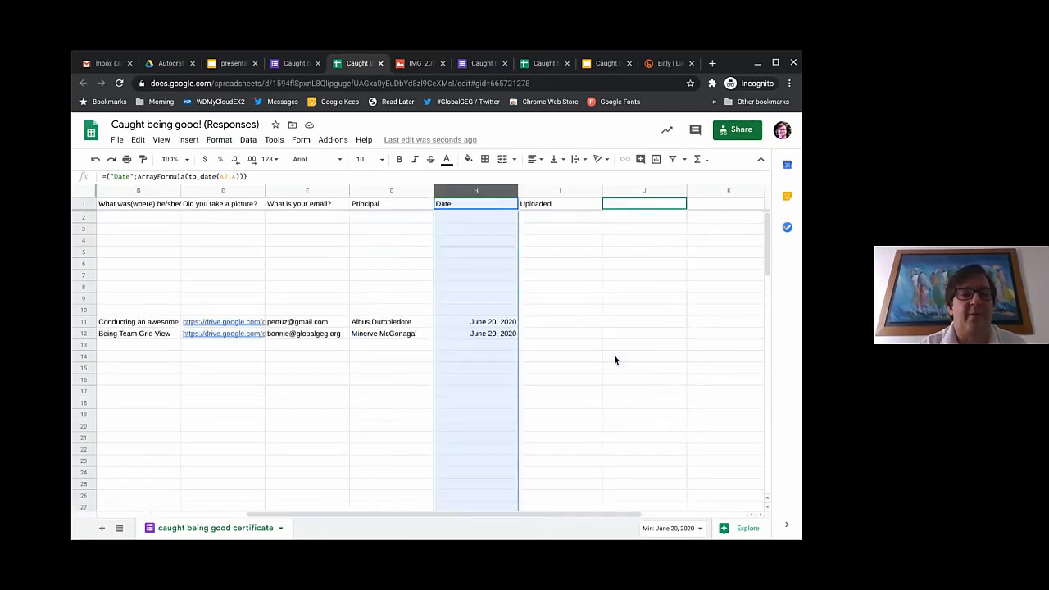
click(558, 205)
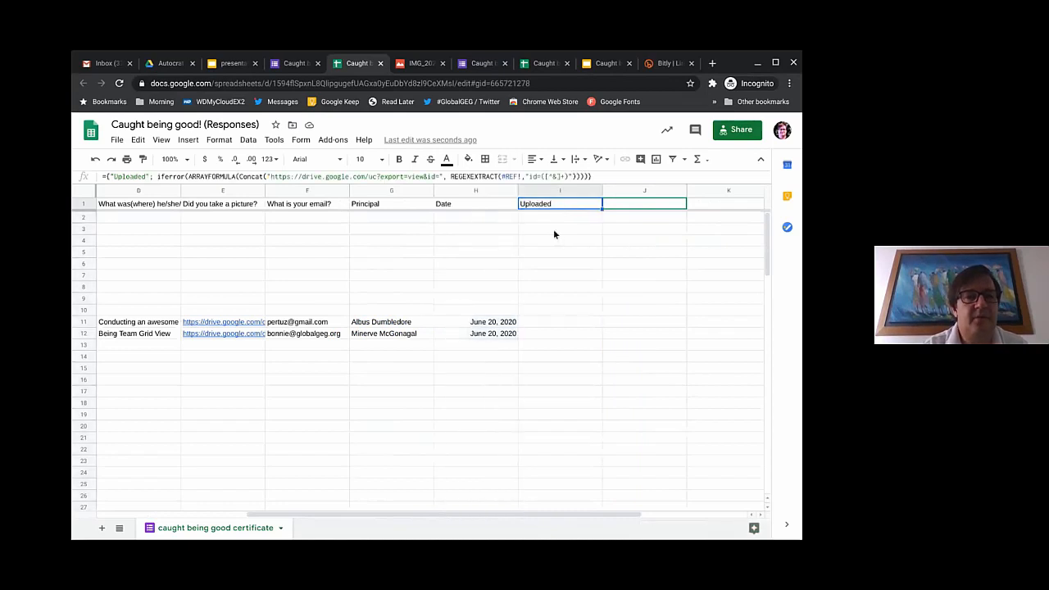
Step: Start editing the I1 formula, insert an E11 reference, and widen column E
click(508, 177)
key(Left)
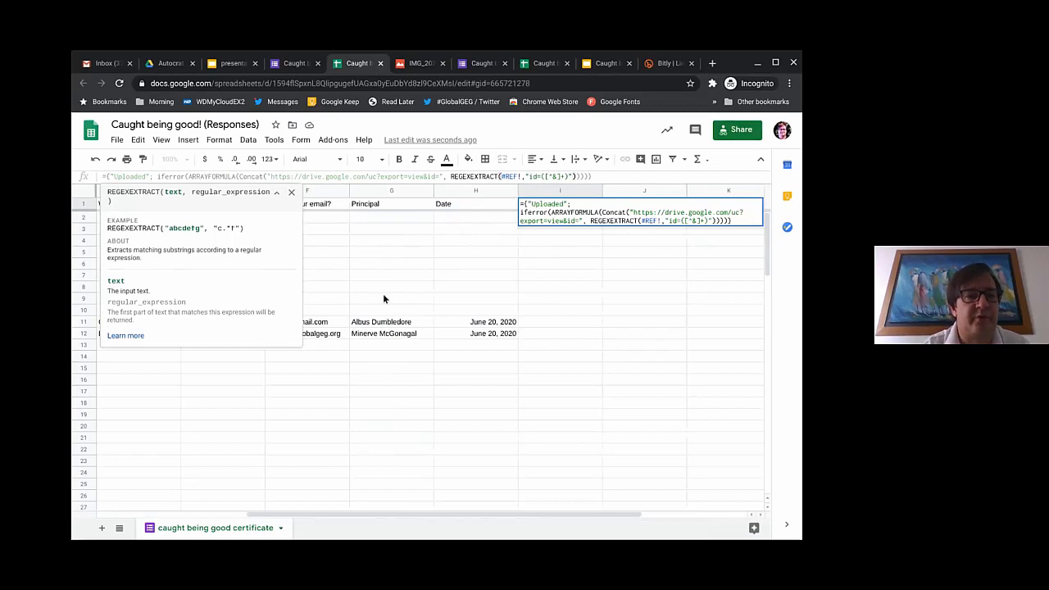
click(291, 194)
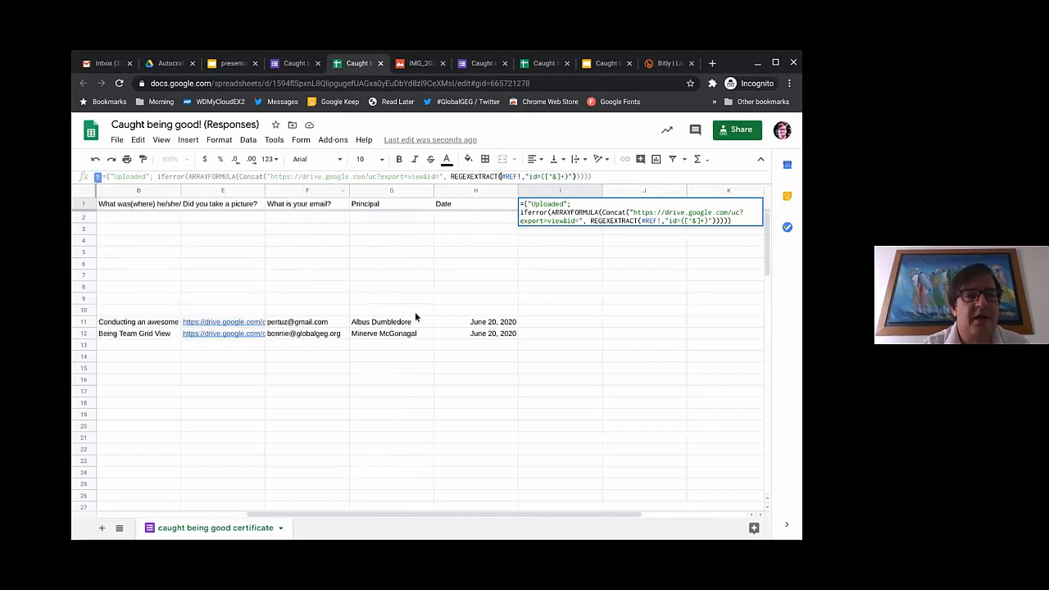
click(227, 327)
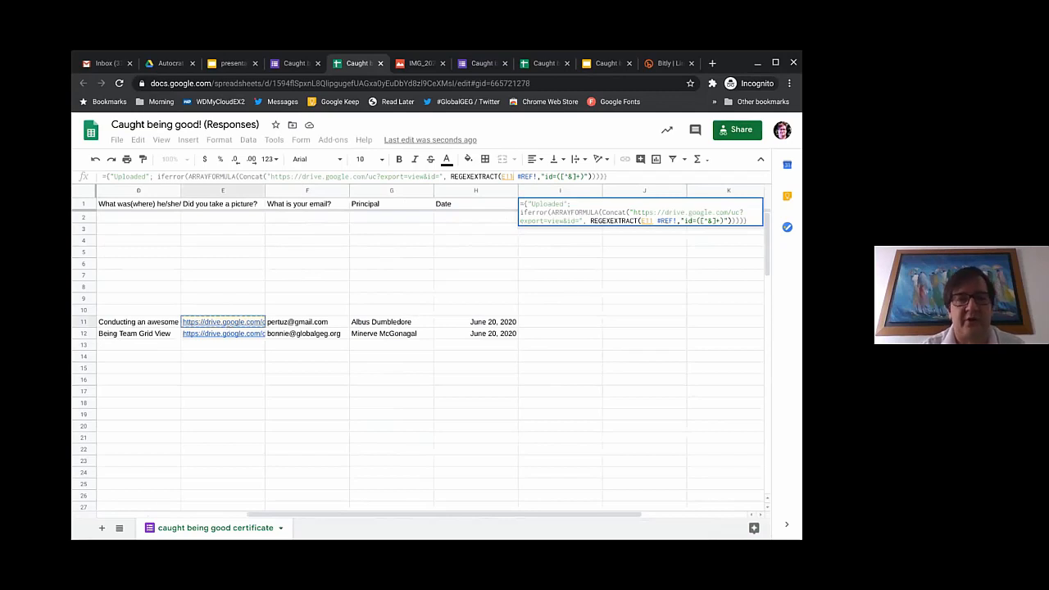
drag(266, 190, 435, 207)
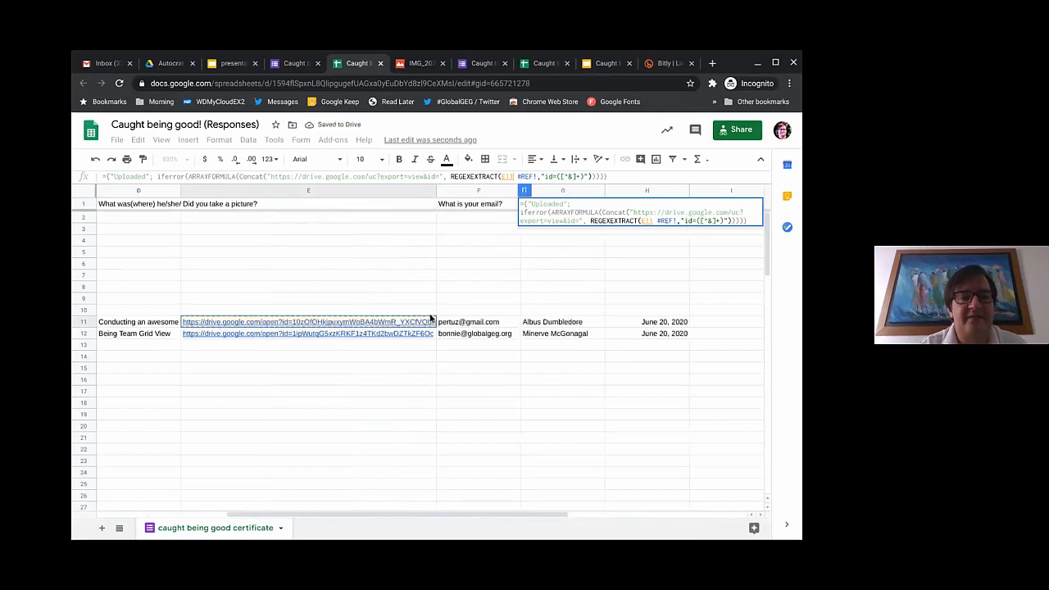
Step: Change the reference to E2:E, removing #REF!, then show the formula slide in the presentation
mouse_move(326, 323)
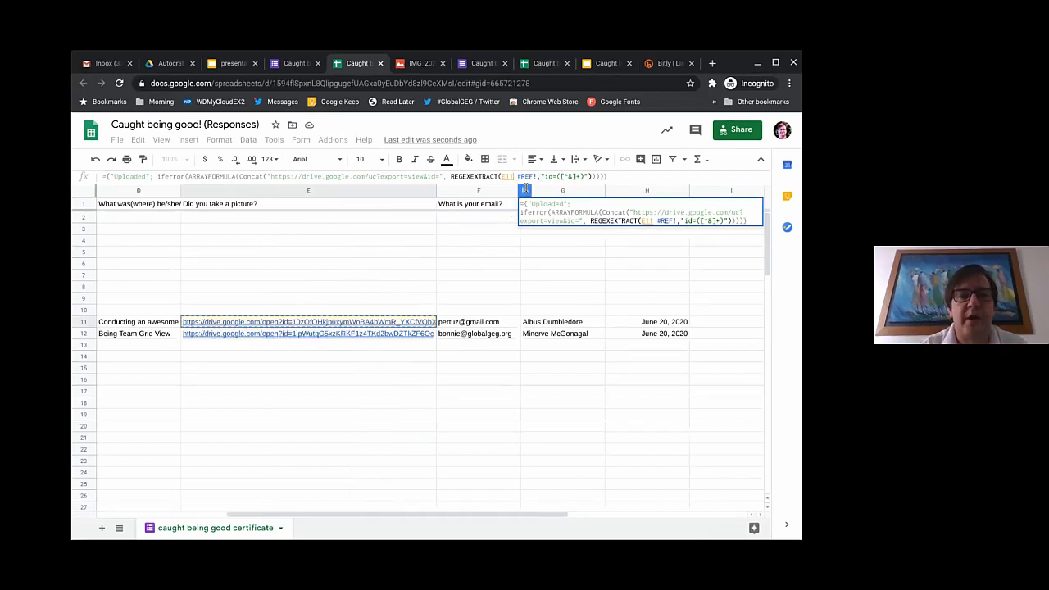
key(BackSpace)
key(BackSpace)
text(2)
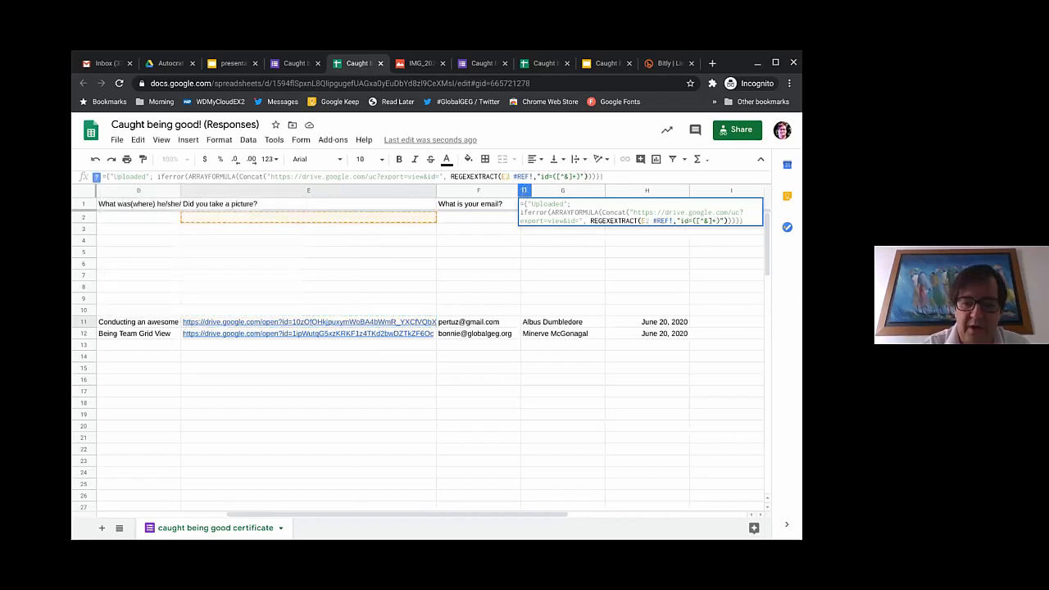
text(:E)
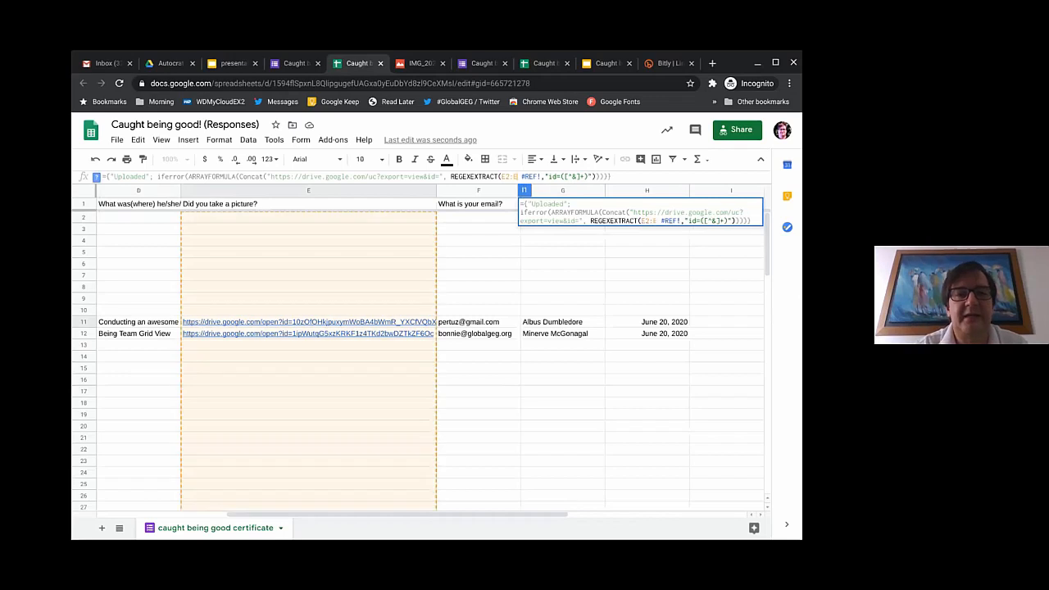
key(ctrl+shift+Right)
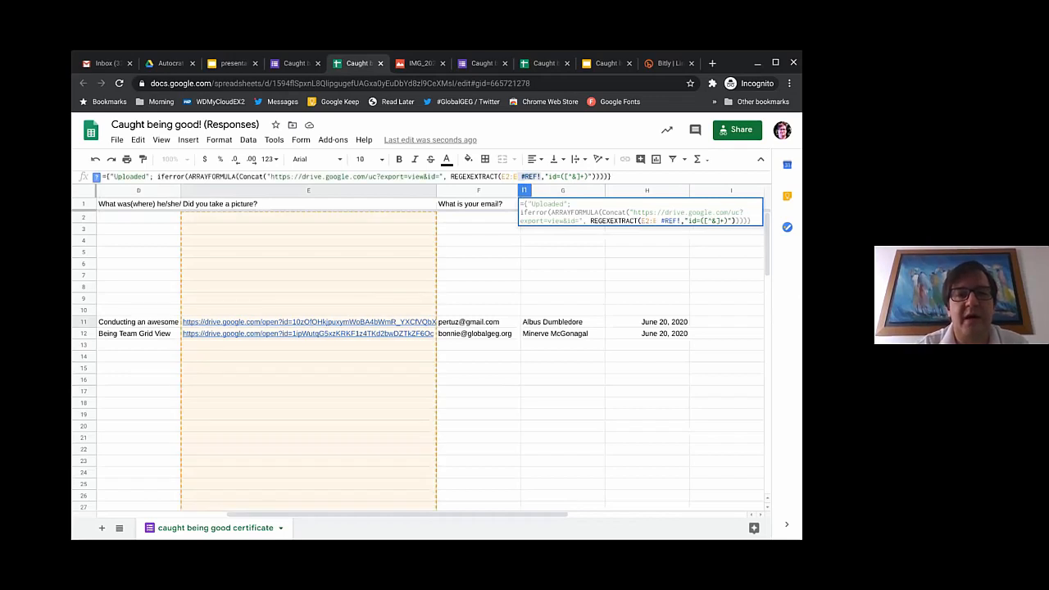
key(BackSpace)
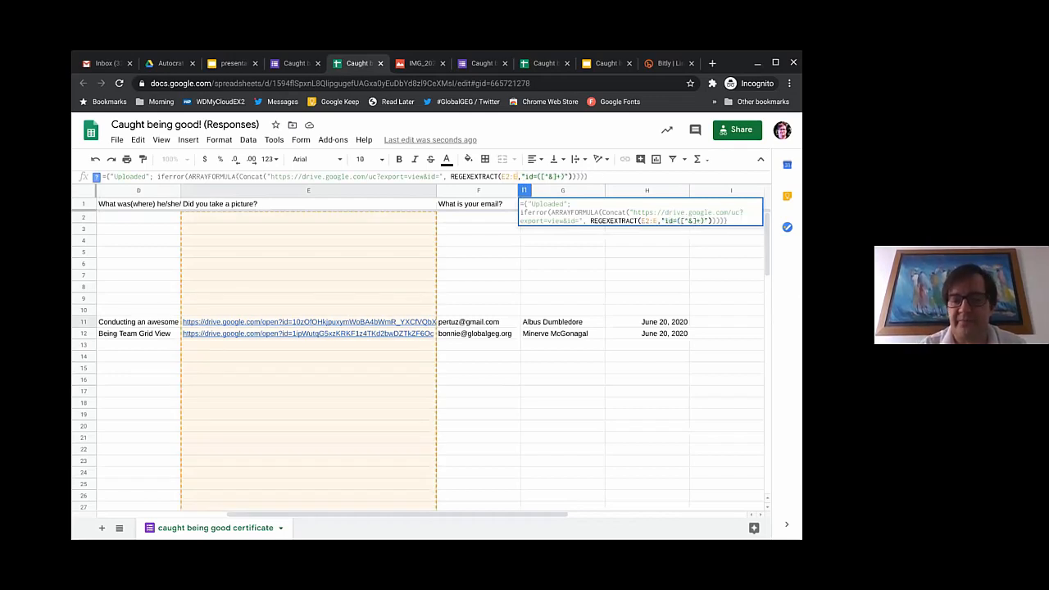
key(Return)
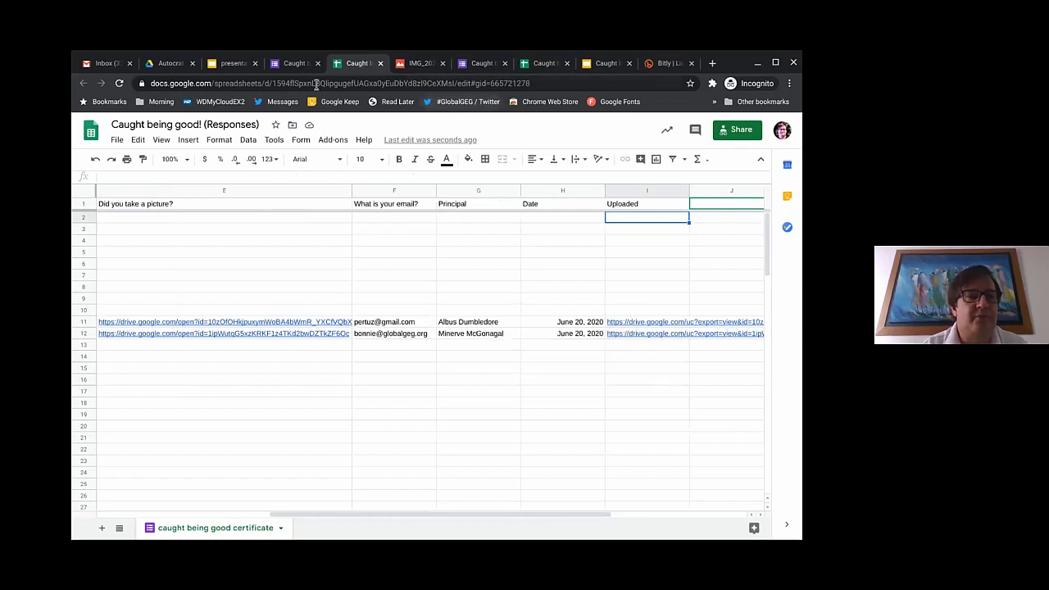
click(223, 69)
key(Right)
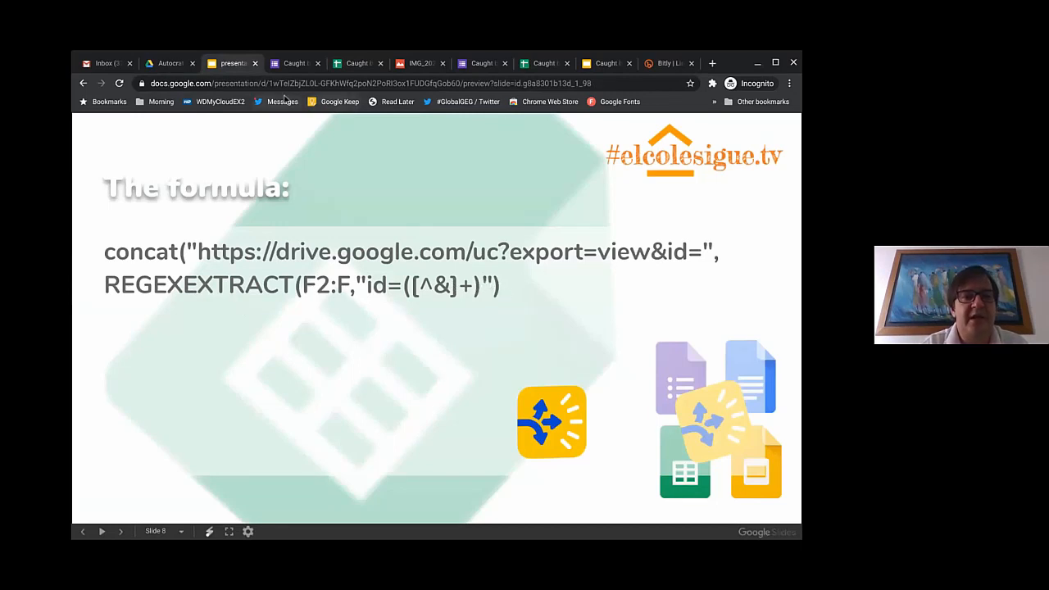
Step: Highlight the presentation ID in the Slides address, then return to the responses spreadsheet
click(240, 85)
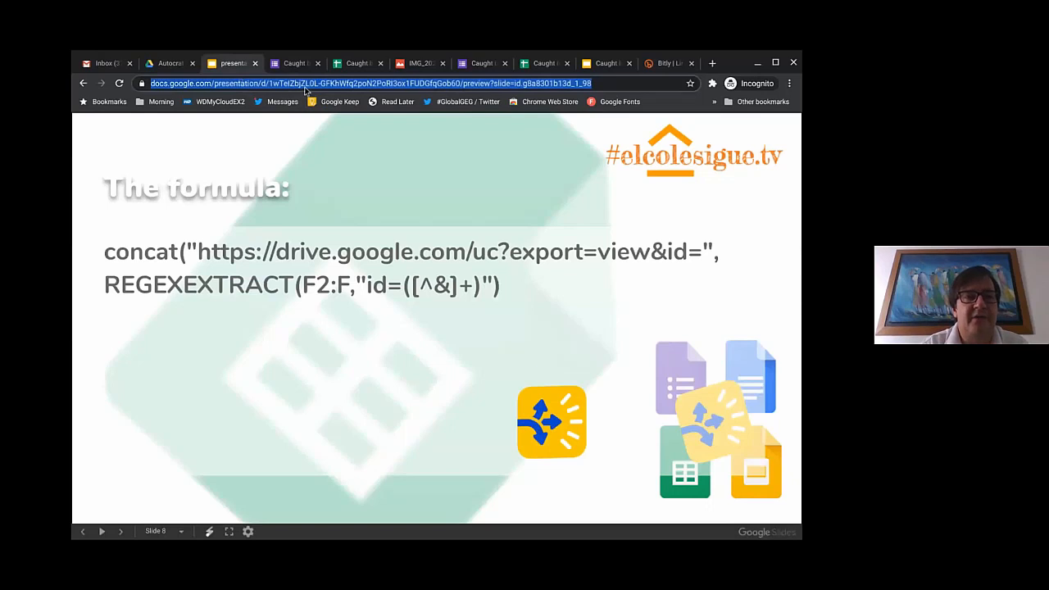
click(275, 85)
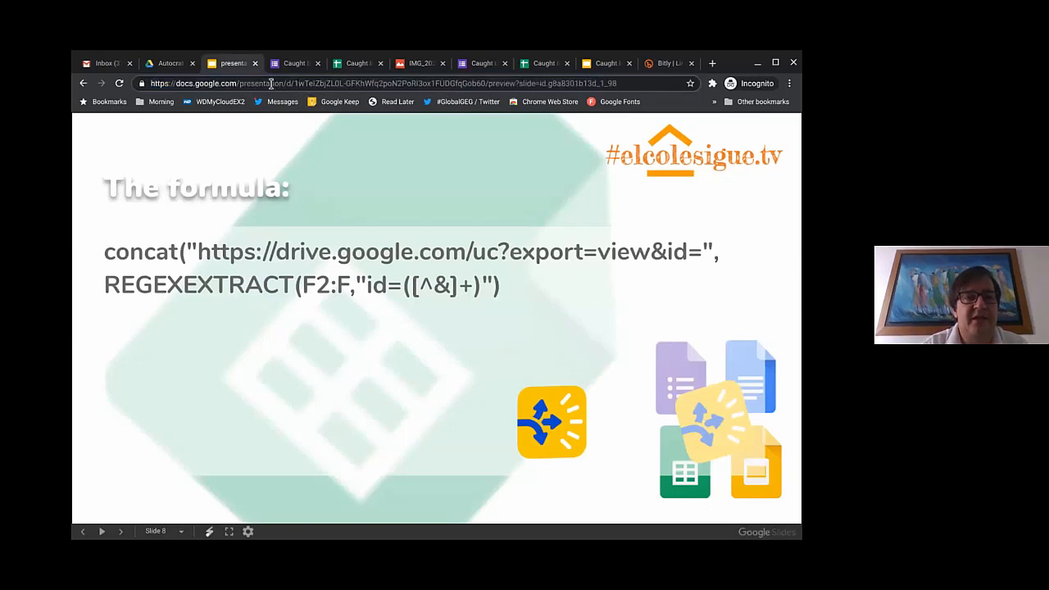
drag(293, 85, 485, 88)
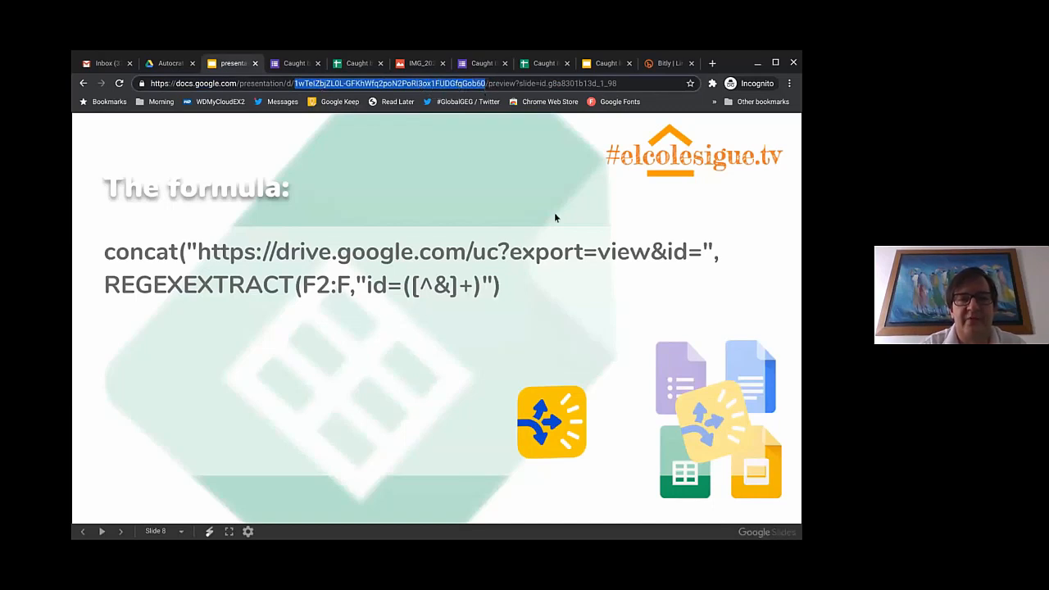
click(546, 69)
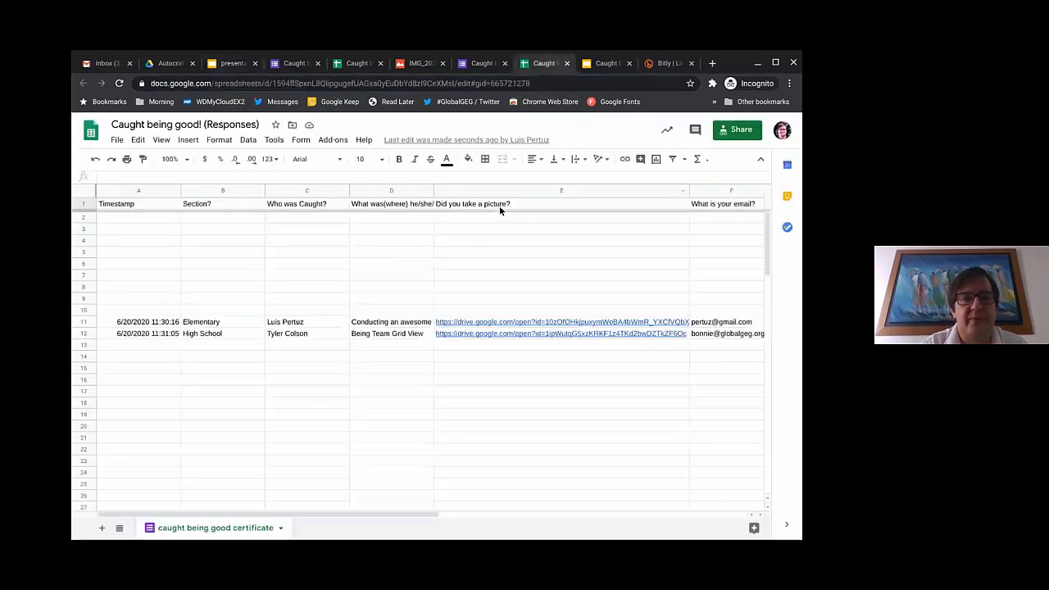
Step: Review the Uploaded formula in I1 and its Drive links, then bring up the certificate template
click(460, 204)
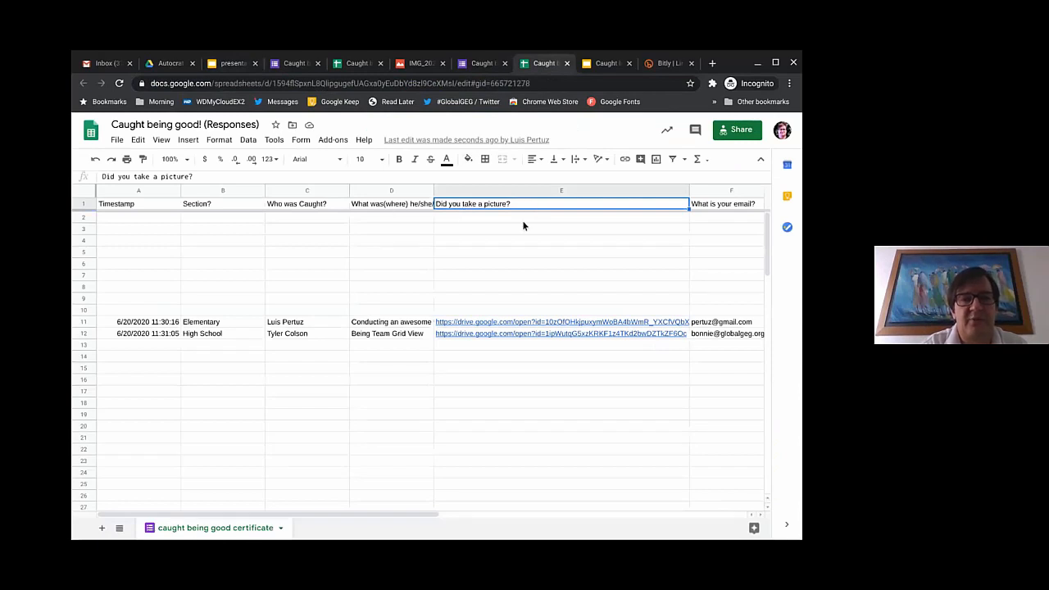
scroll(430, 352, right, 5)
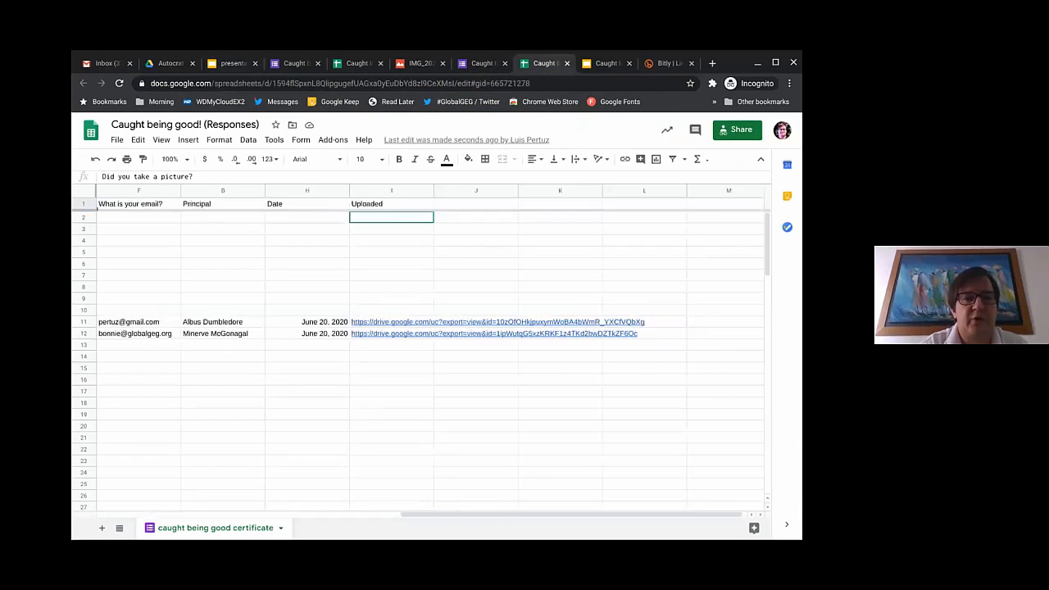
click(402, 205)
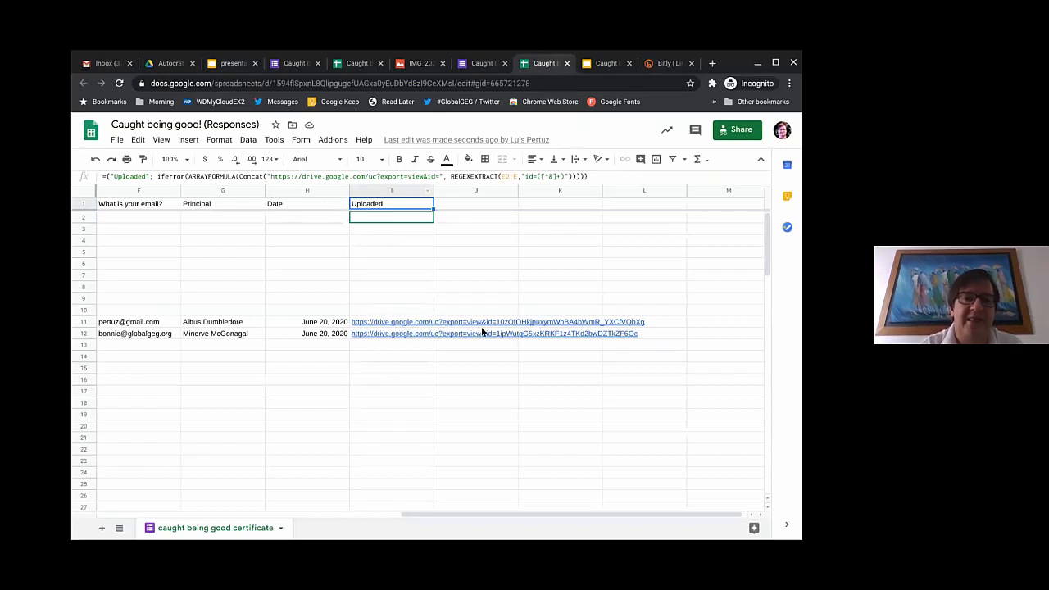
mouse_move(361, 331)
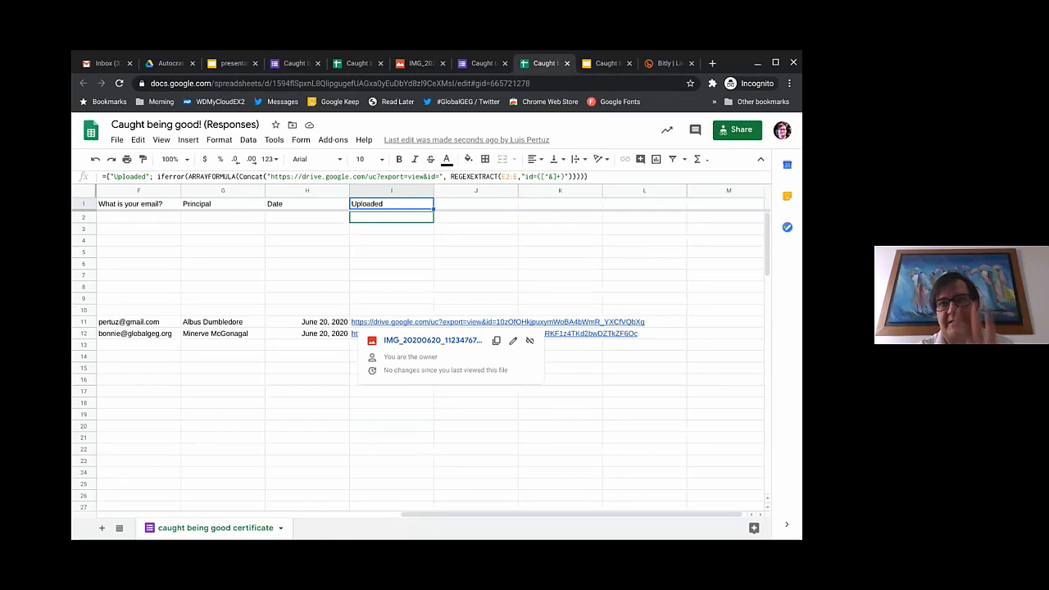
click(608, 63)
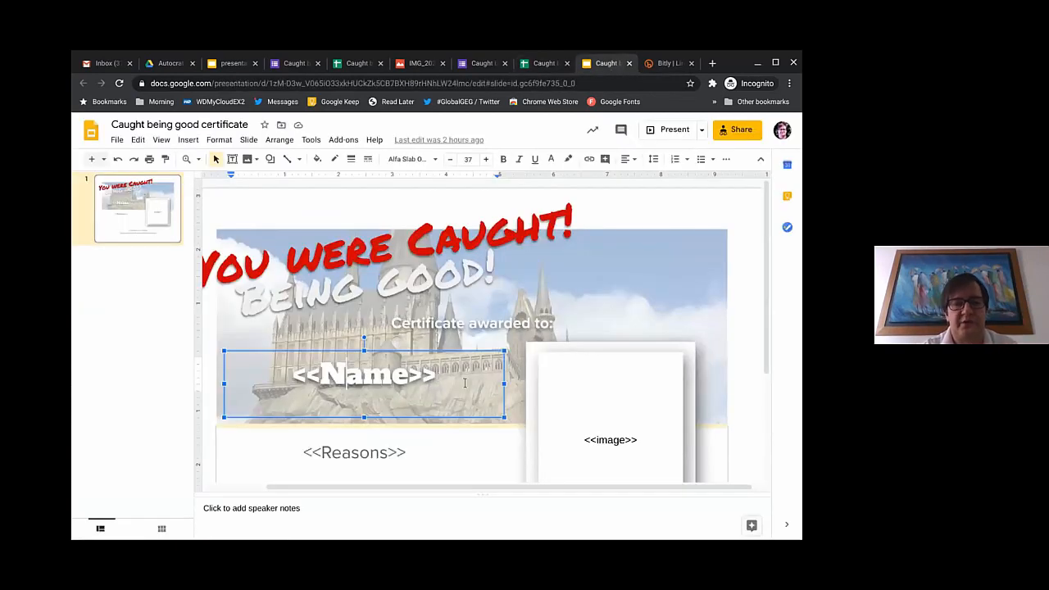
Step: View the <<Name>>, <<Reasons>> and <<image>> placeholders on the certificate slide, then return to the spreadsheet
scroll(602, 348, down, 1)
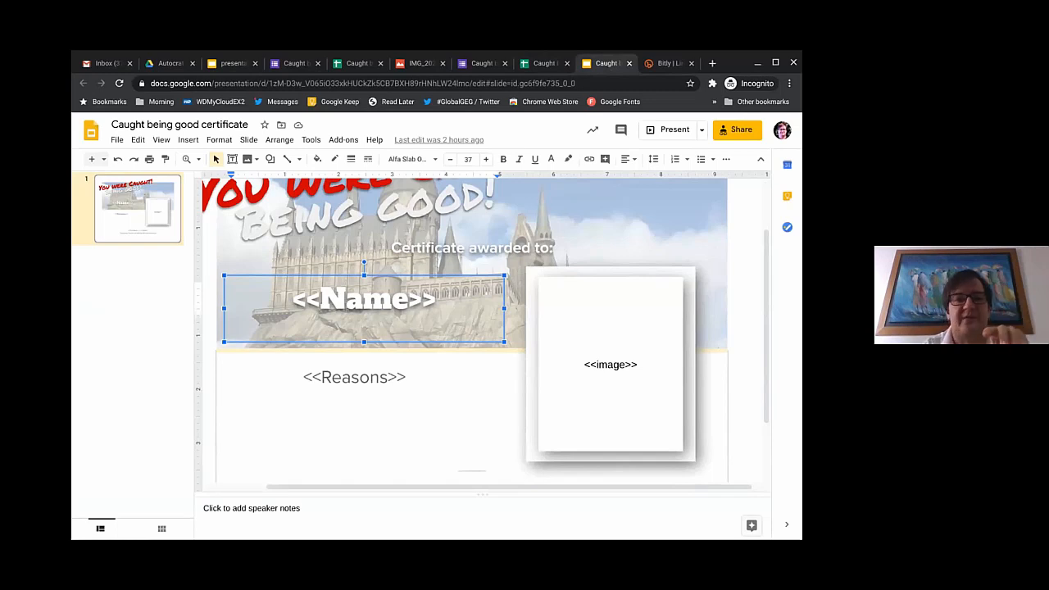
click(355, 65)
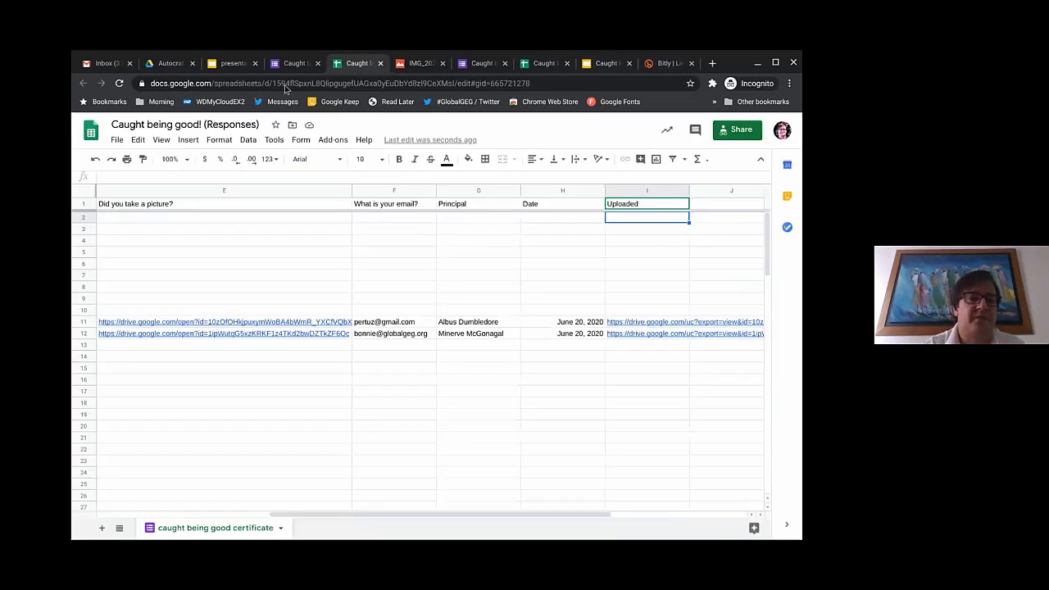
click(177, 335)
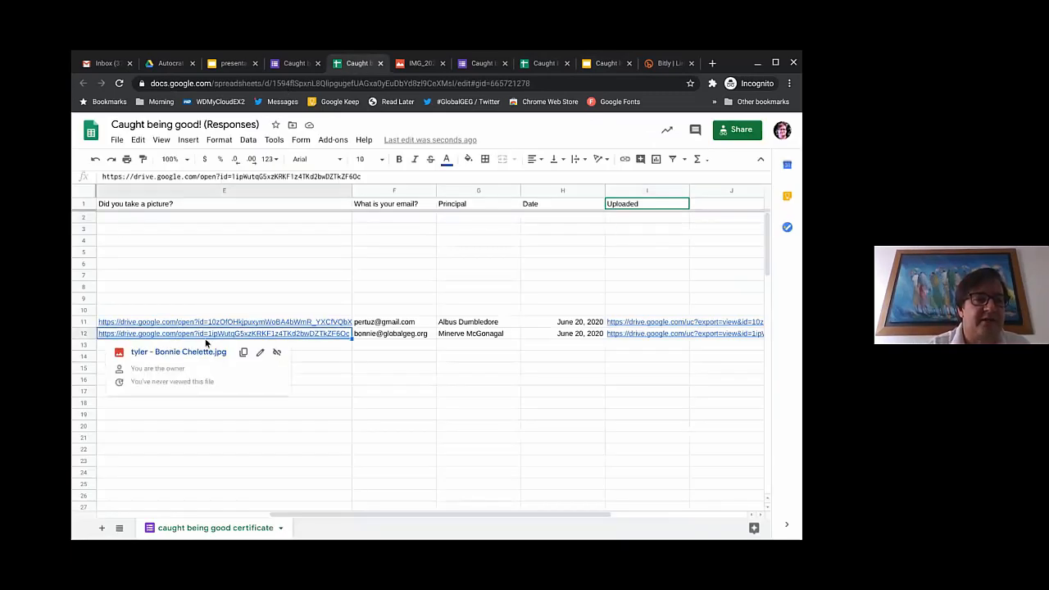
click(196, 350)
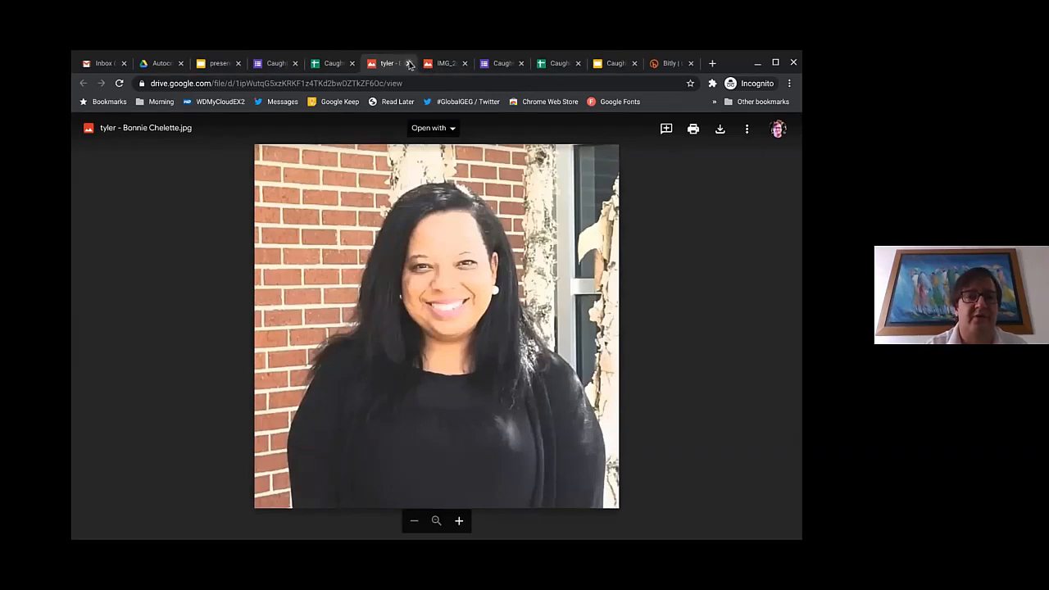
click(408, 63)
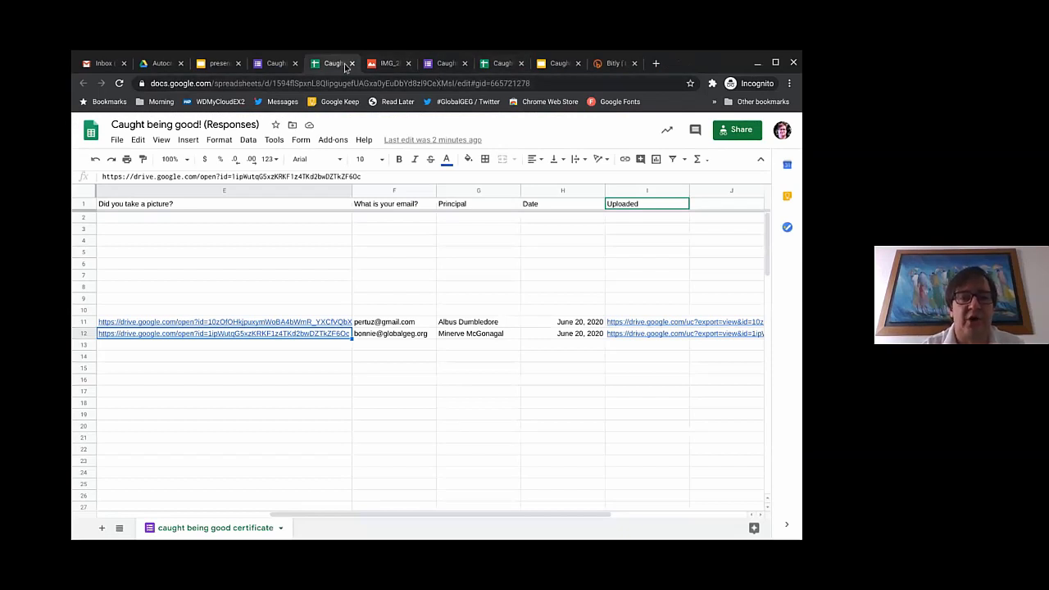
click(342, 141)
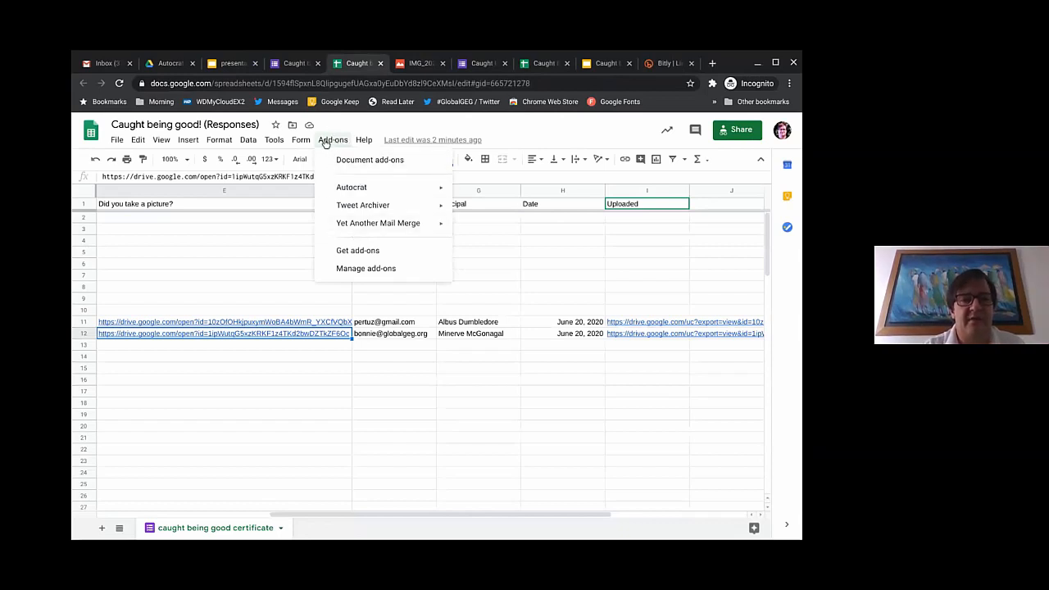
click(341, 252)
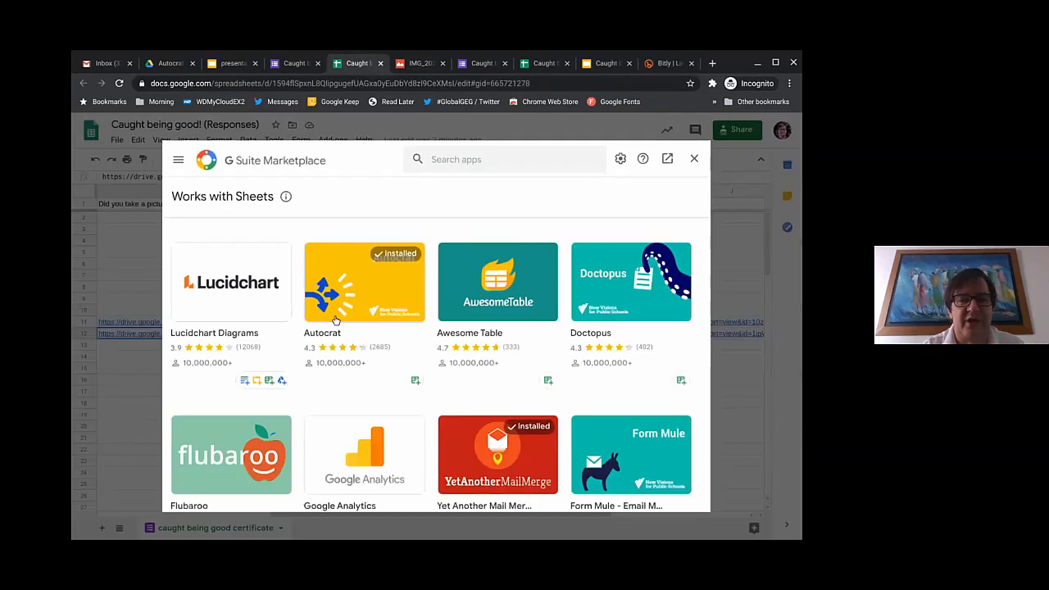
click(497, 159)
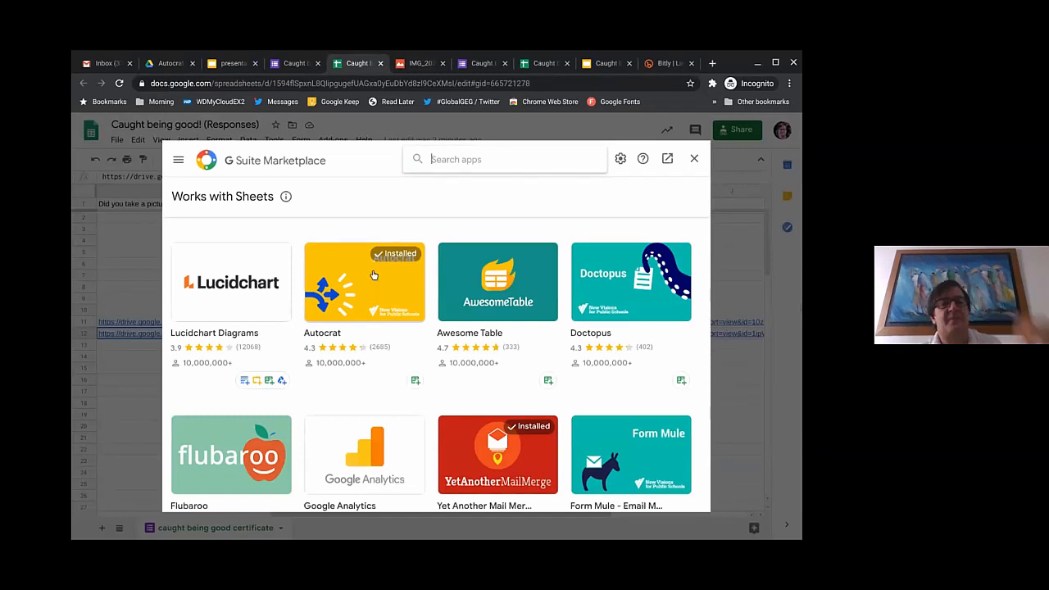
click(694, 159)
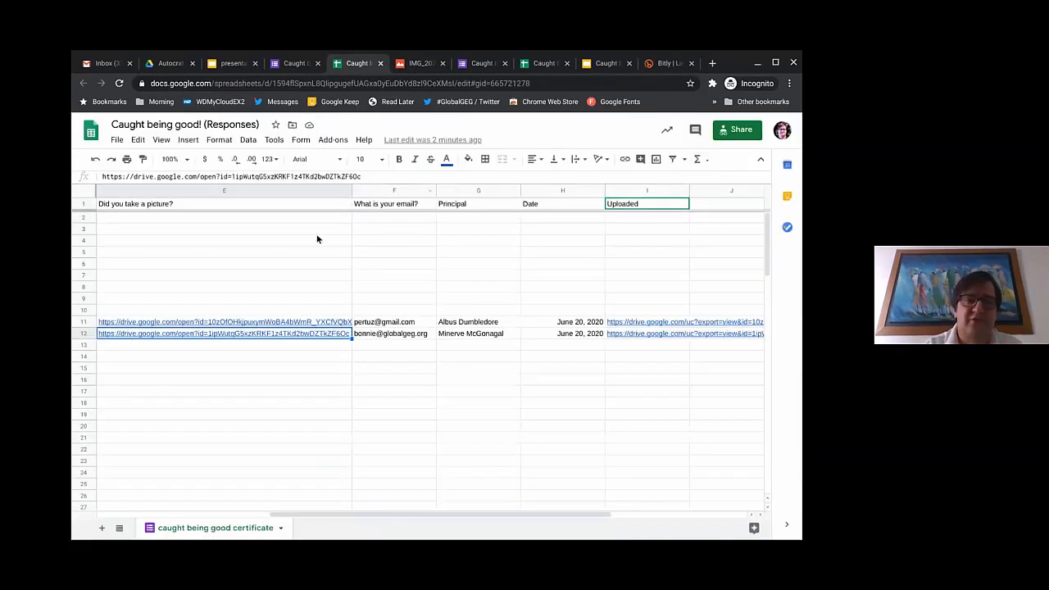
Step: Launch AutoCrat from Add-ons and delete the existing Being Good Certificate job
click(332, 141)
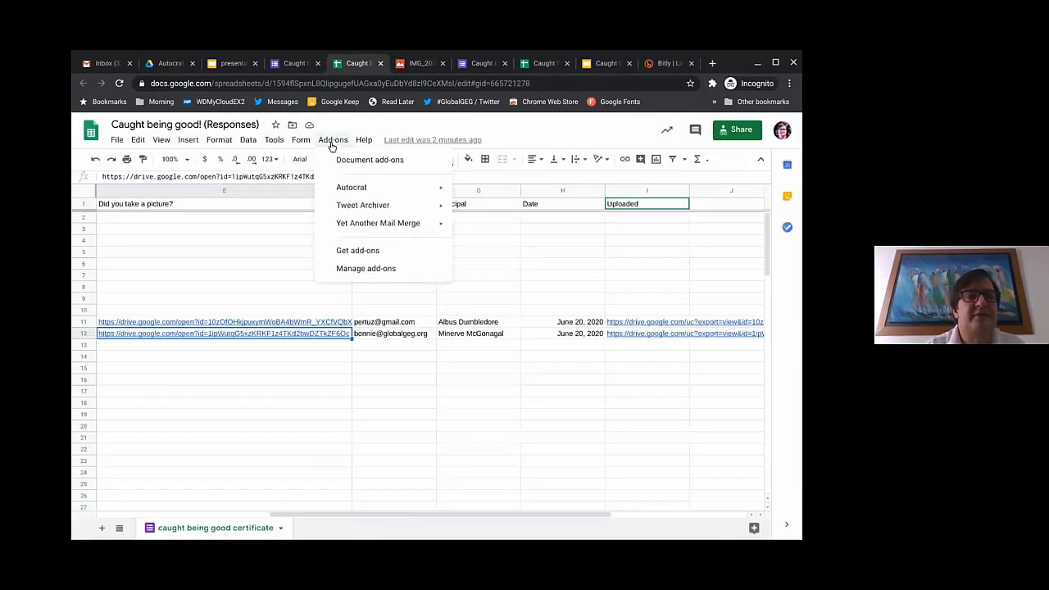
mouse_move(335, 187)
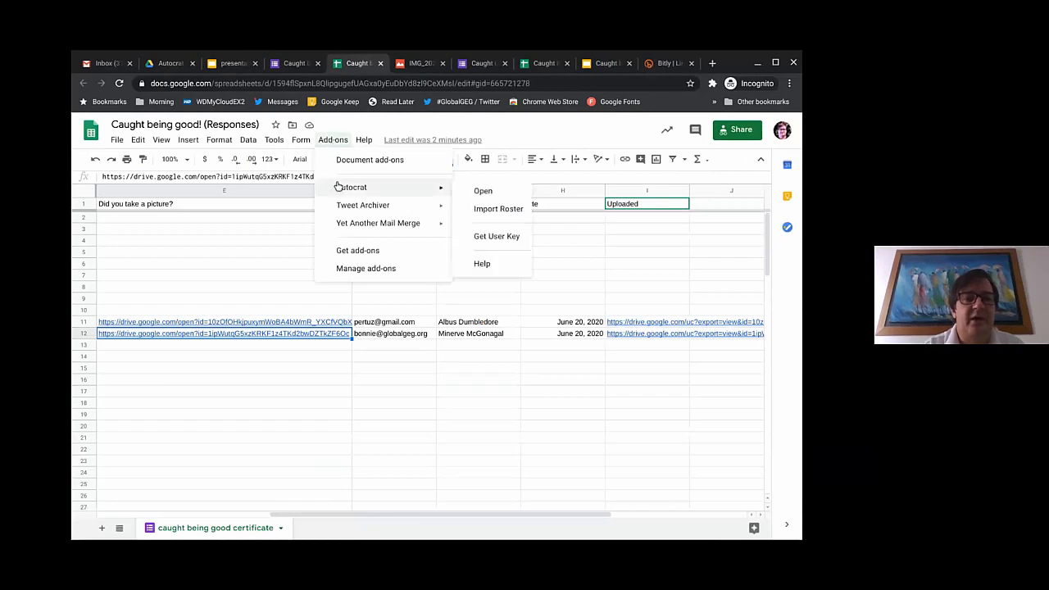
click(501, 197)
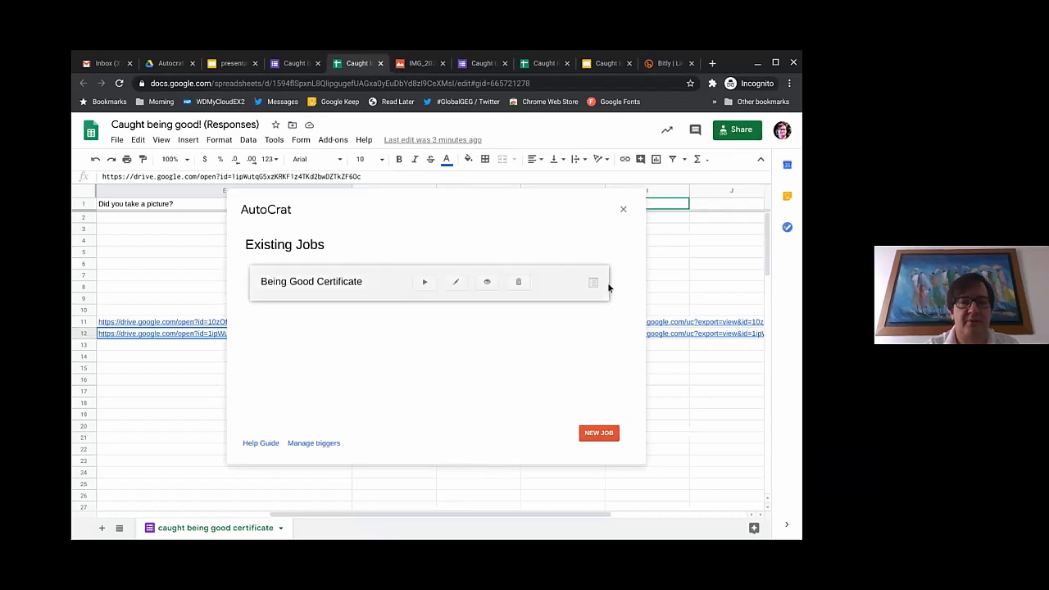
click(518, 282)
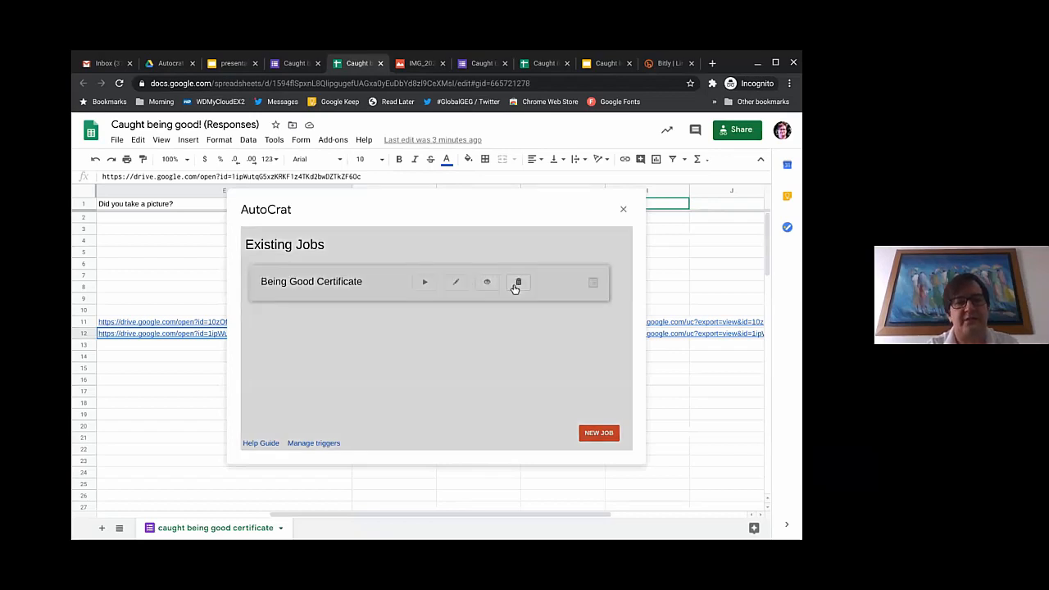
click(596, 321)
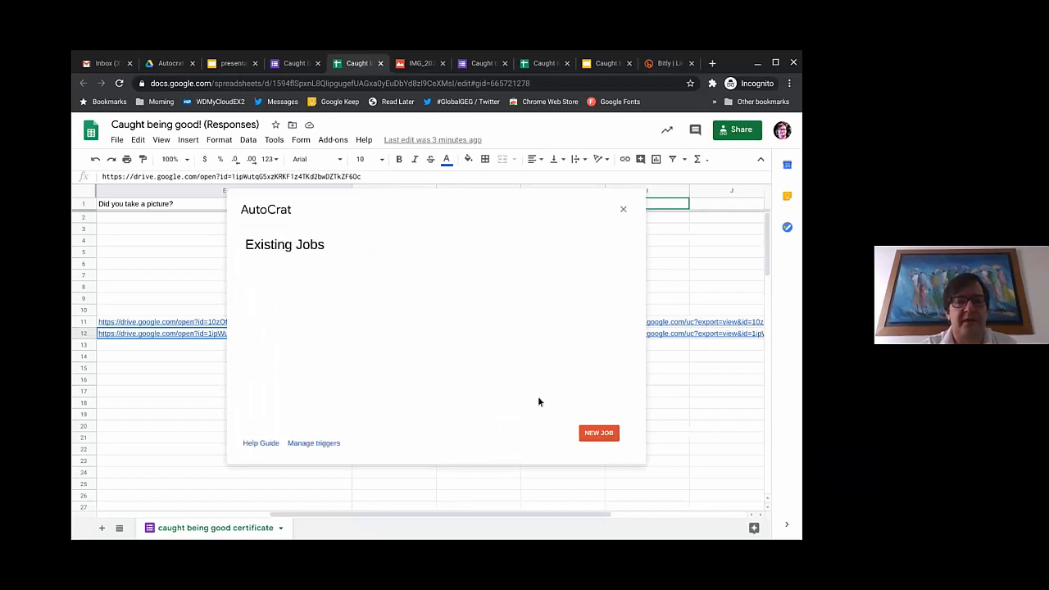
Step: Create a new AutoCrat merge job named 'Caught being good' and move on to template selection
click(604, 434)
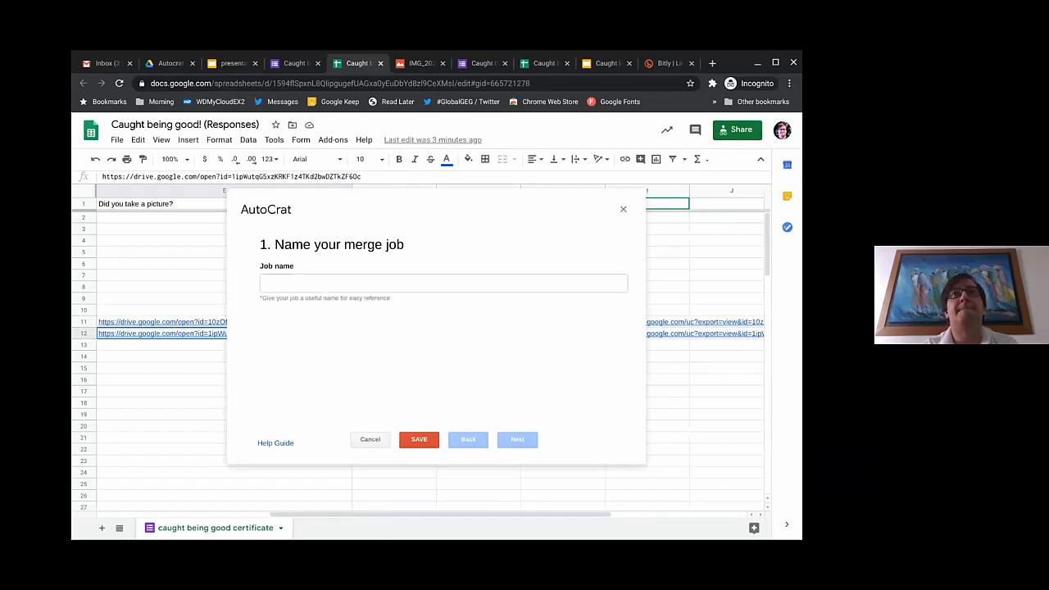
click(324, 286)
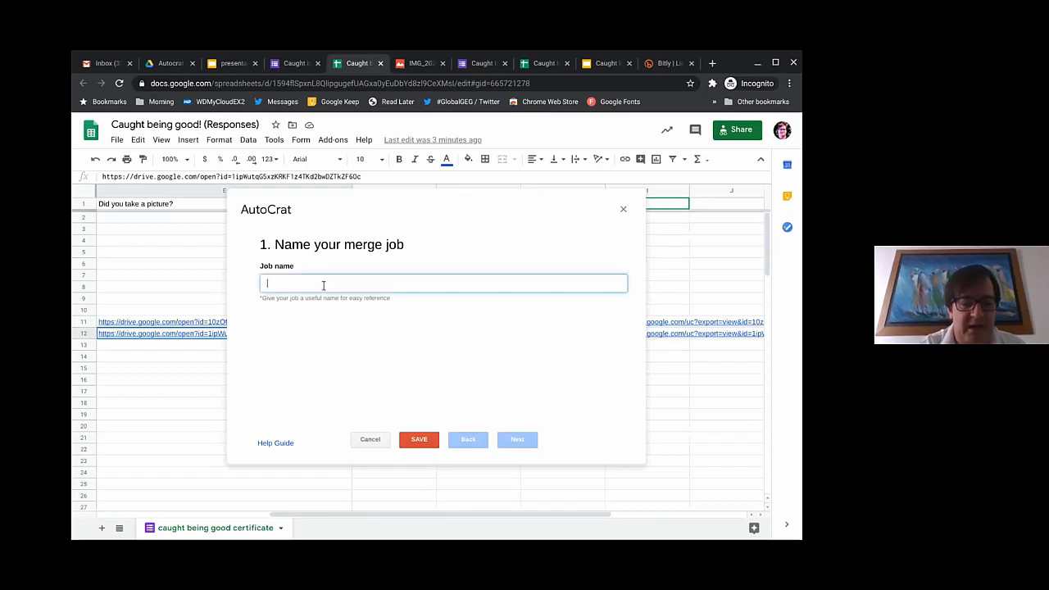
text(Caught )
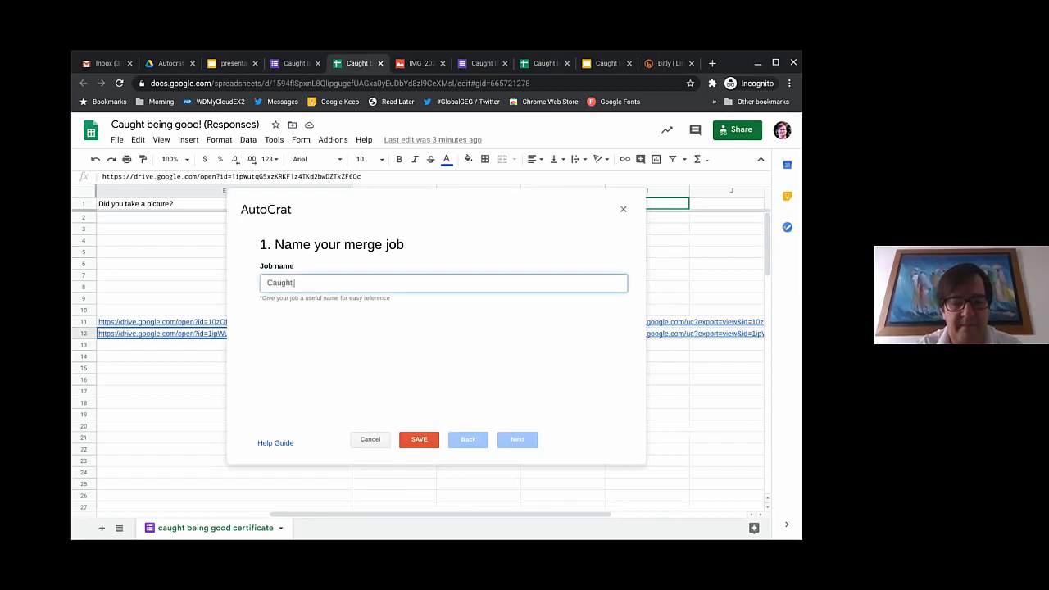
text(being good)
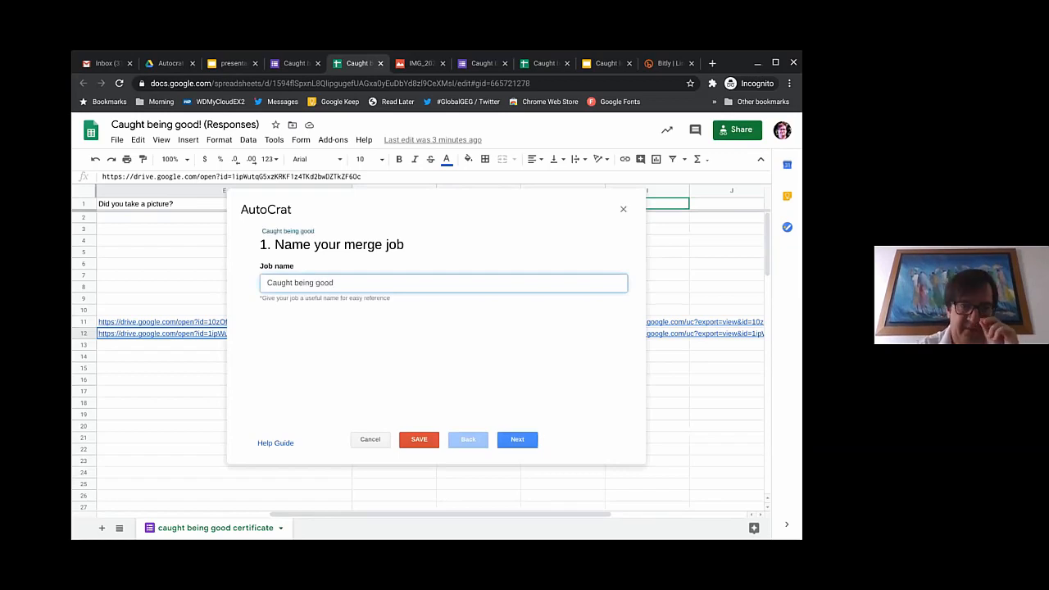
click(514, 443)
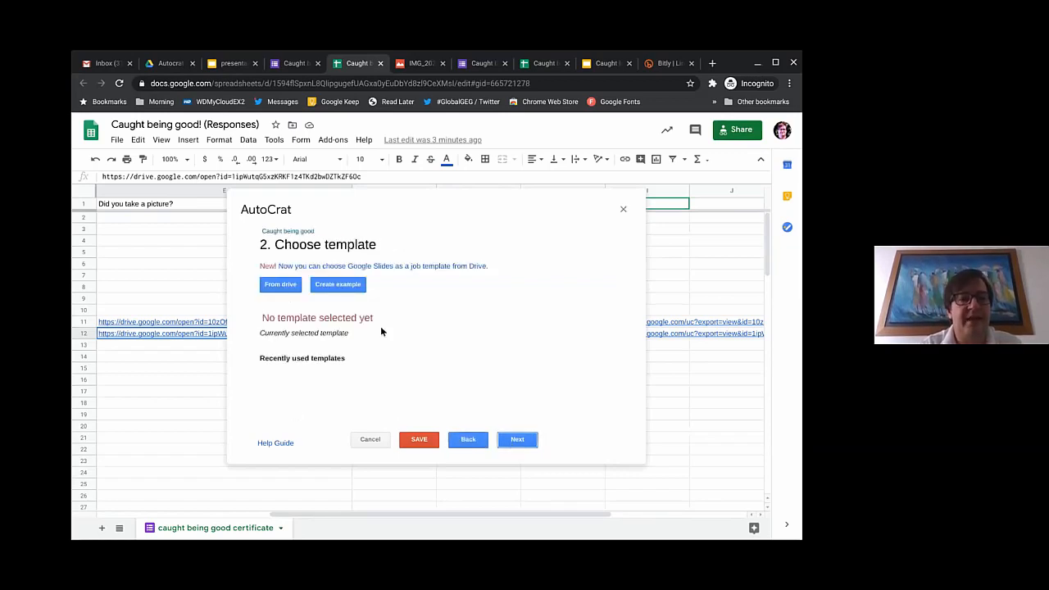
Step: Search Drive for 'caught' and select the 'Caught being good certificate' file as the template
click(278, 287)
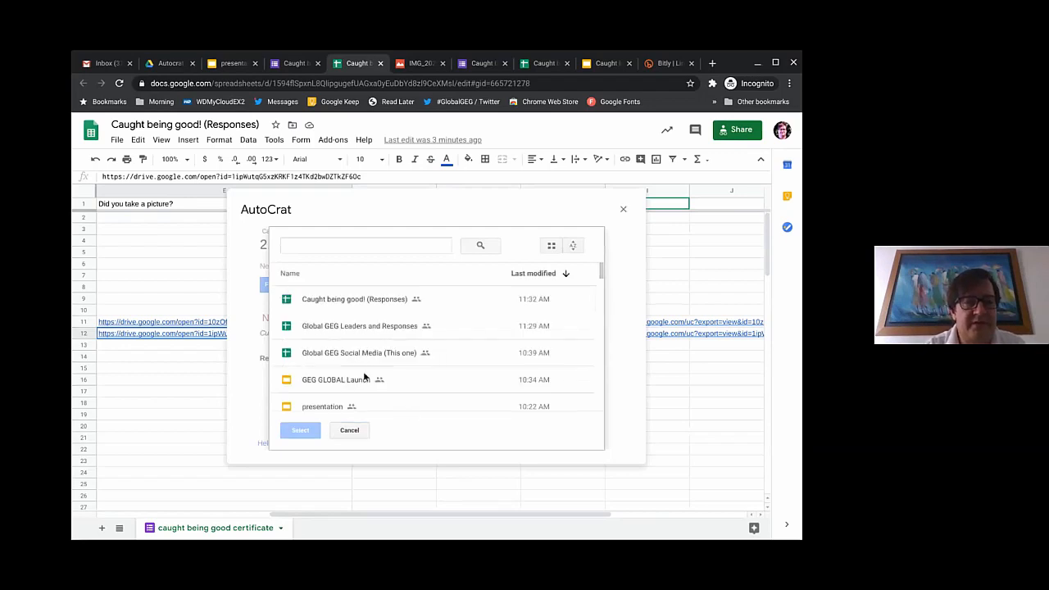
scroll(363, 375, down, 1)
scroll(363, 376, down, 1)
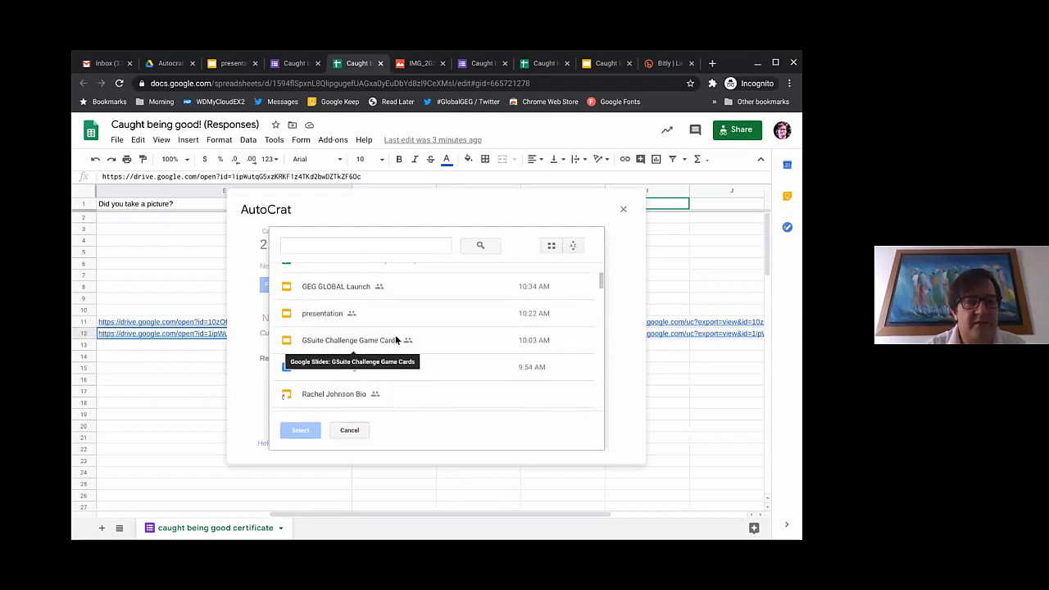
scroll(395, 340, down, 3)
scroll(432, 354, down, 3)
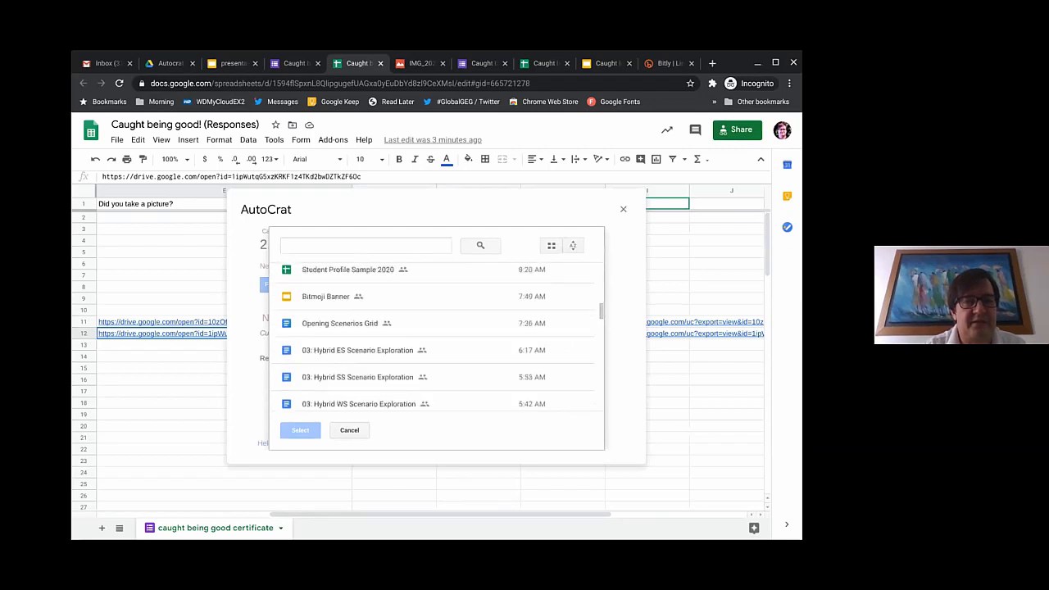
scroll(401, 328, up, 10)
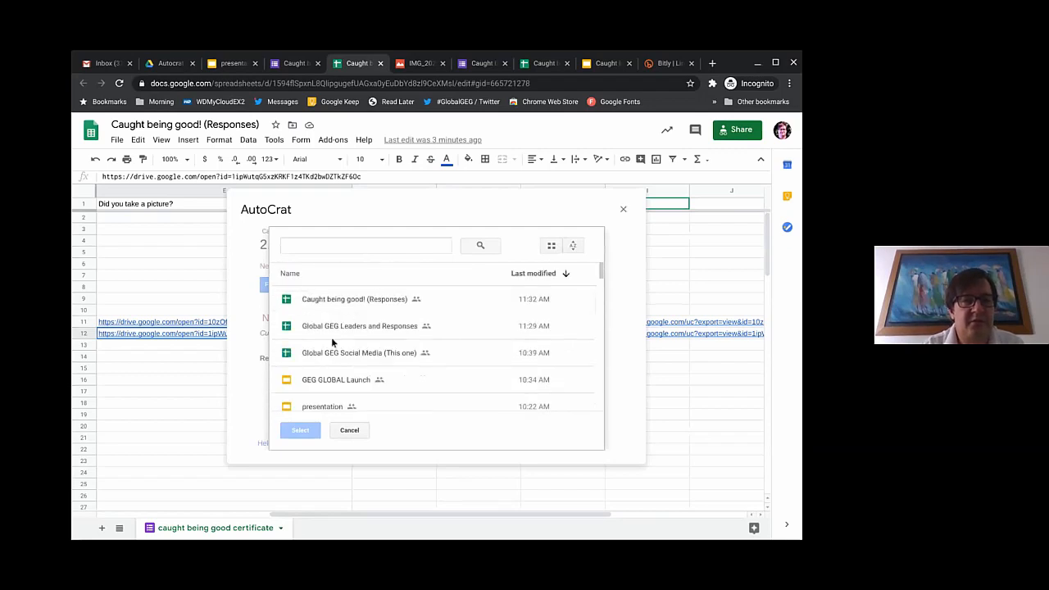
click(351, 245)
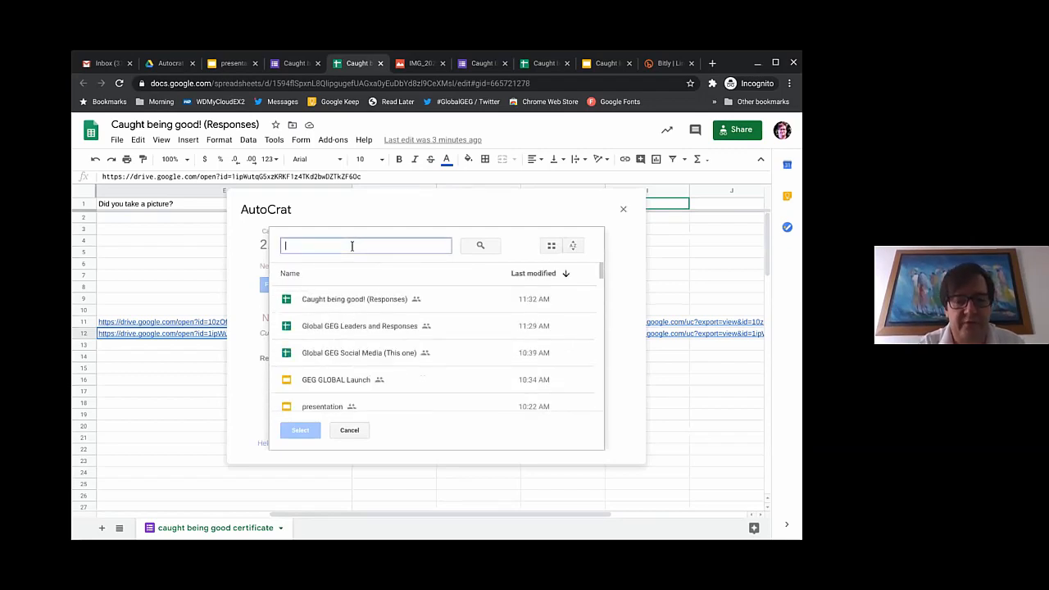
text(caught)
key(Return)
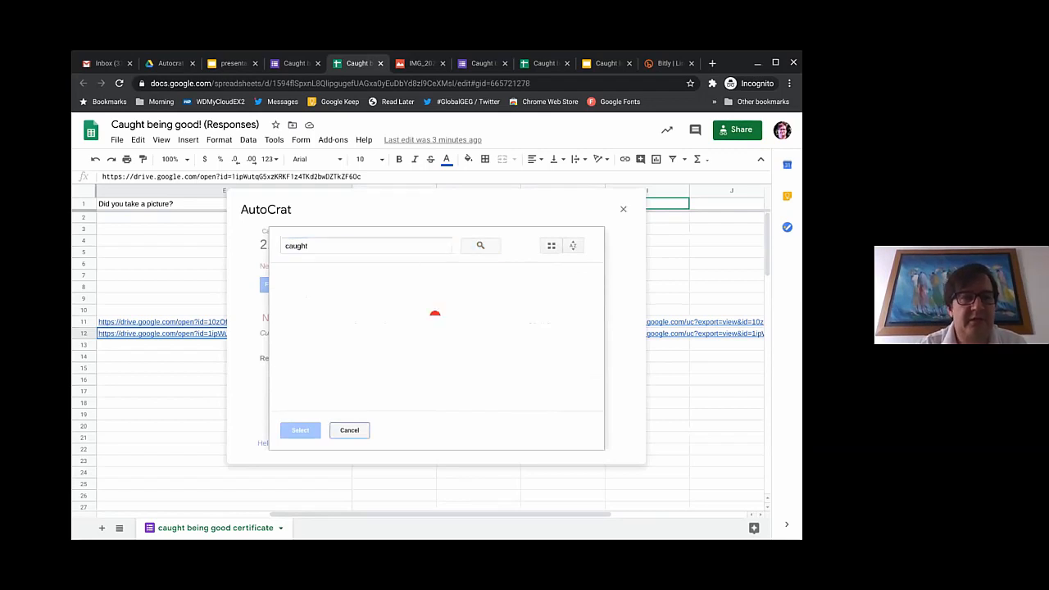
click(326, 329)
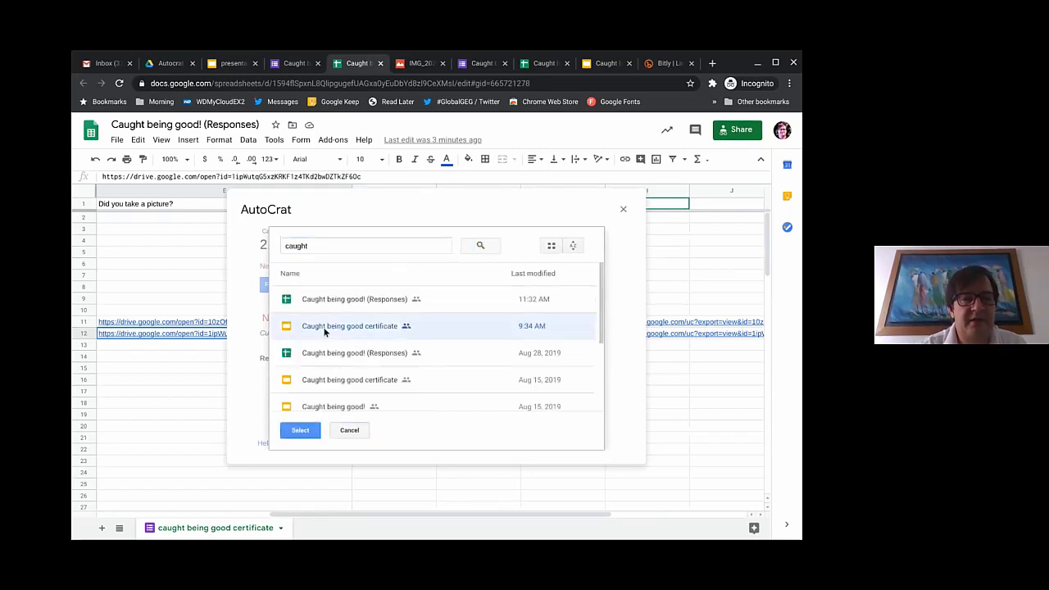
click(301, 431)
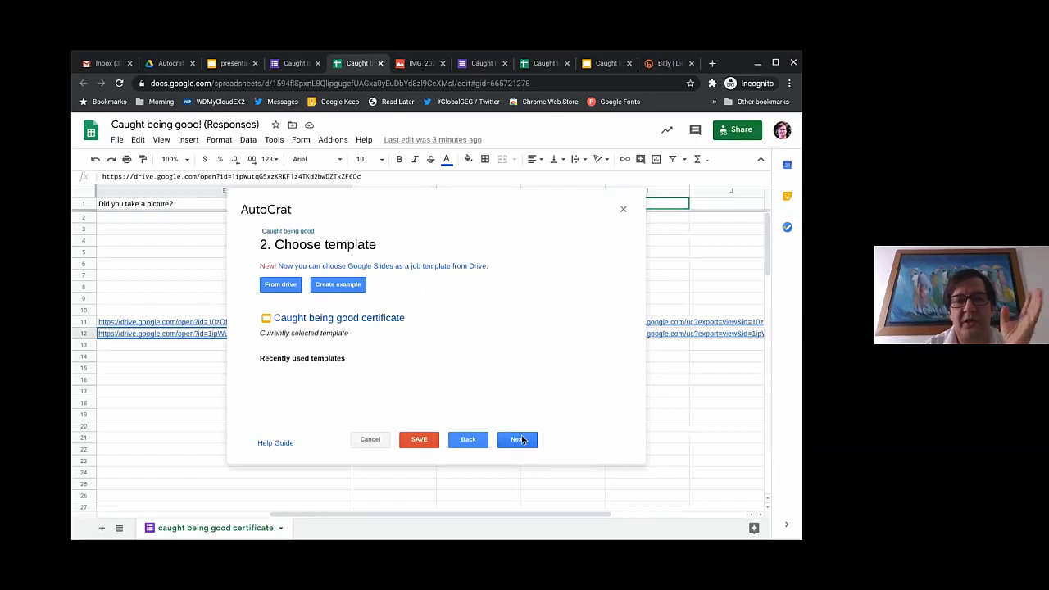
click(605, 65)
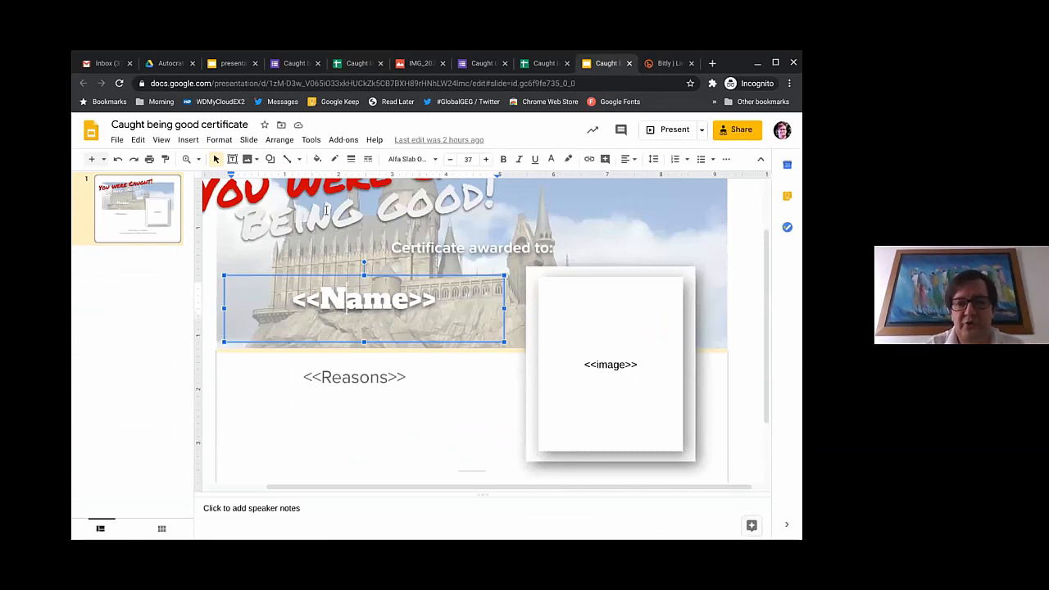
scroll(478, 381, down, 1)
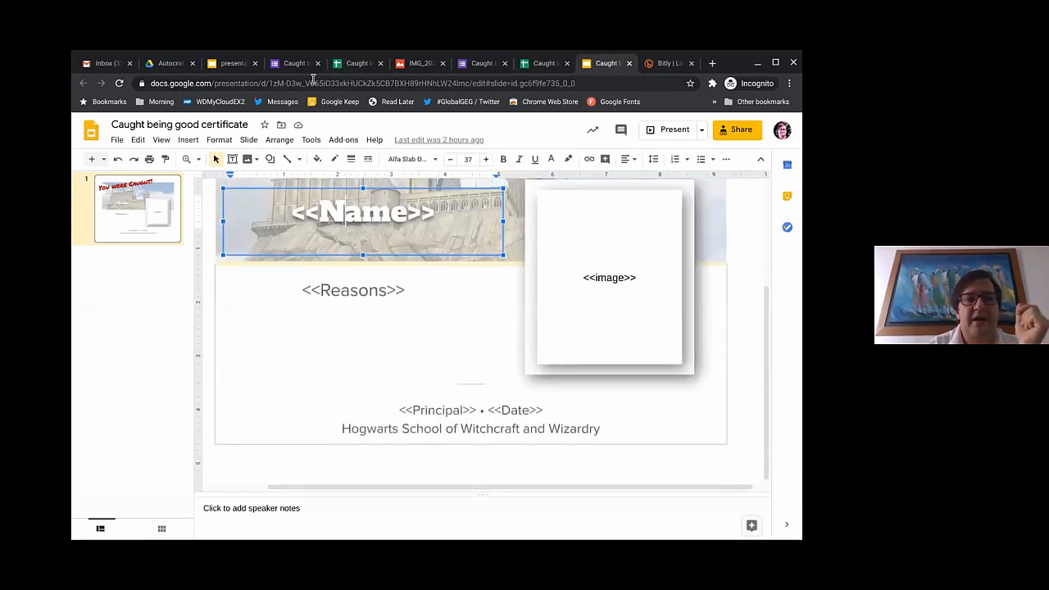
click(358, 63)
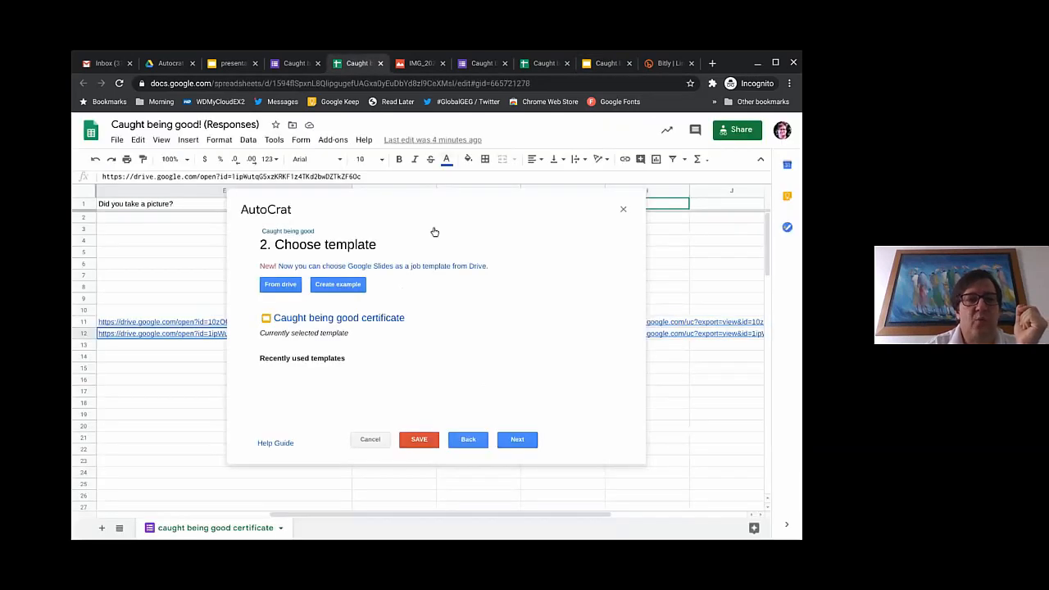
Step: Advance AutoCrat to step 3, mapping source data to the template's tags
click(517, 441)
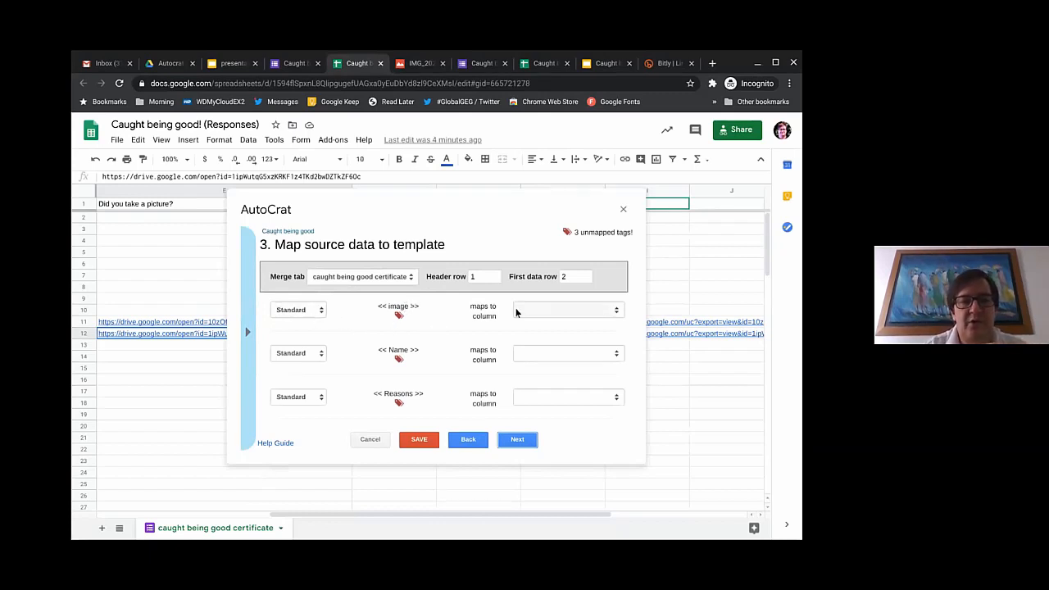
Step: Map the <<image>> tag to the Uploaded column and set its type to Image
click(582, 309)
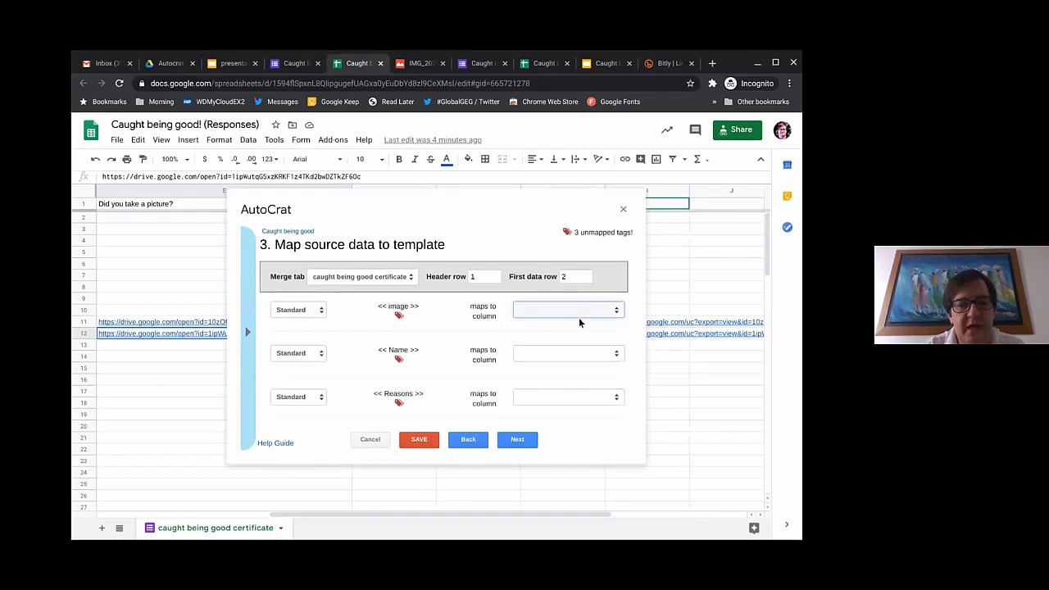
click(568, 310)
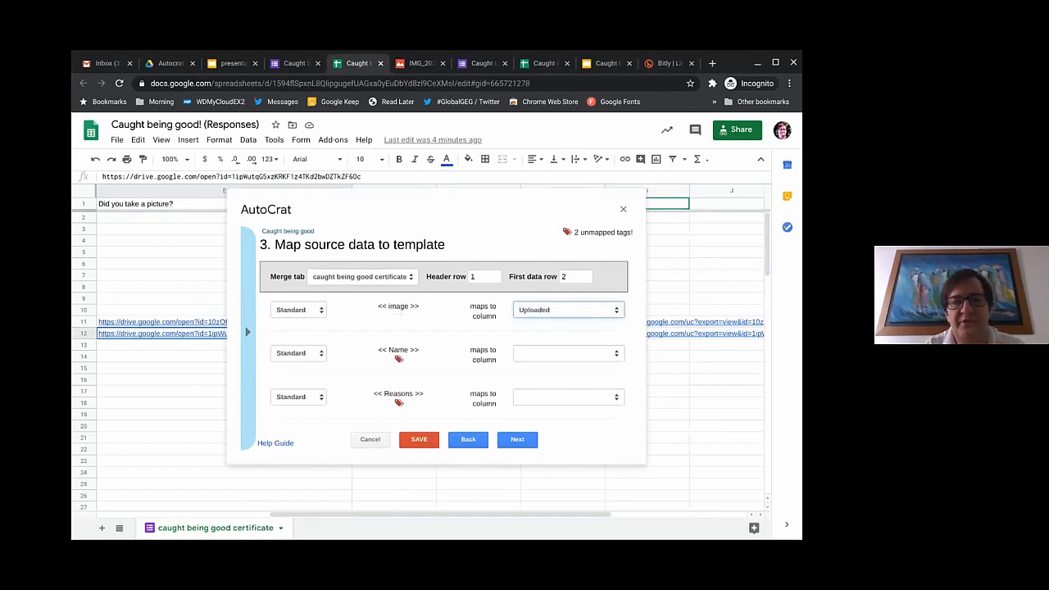
click(320, 313)
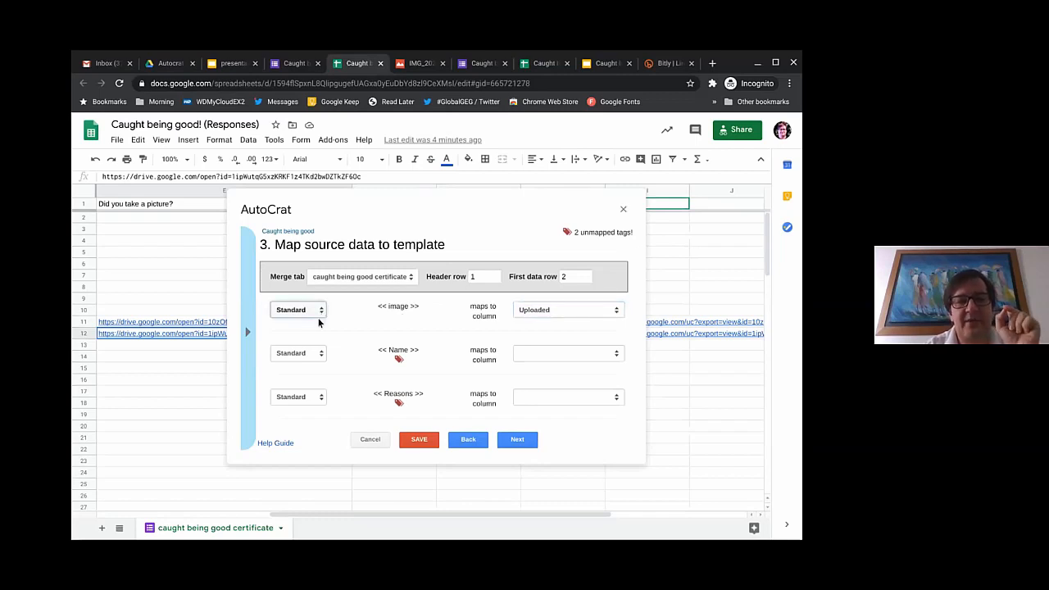
click(318, 322)
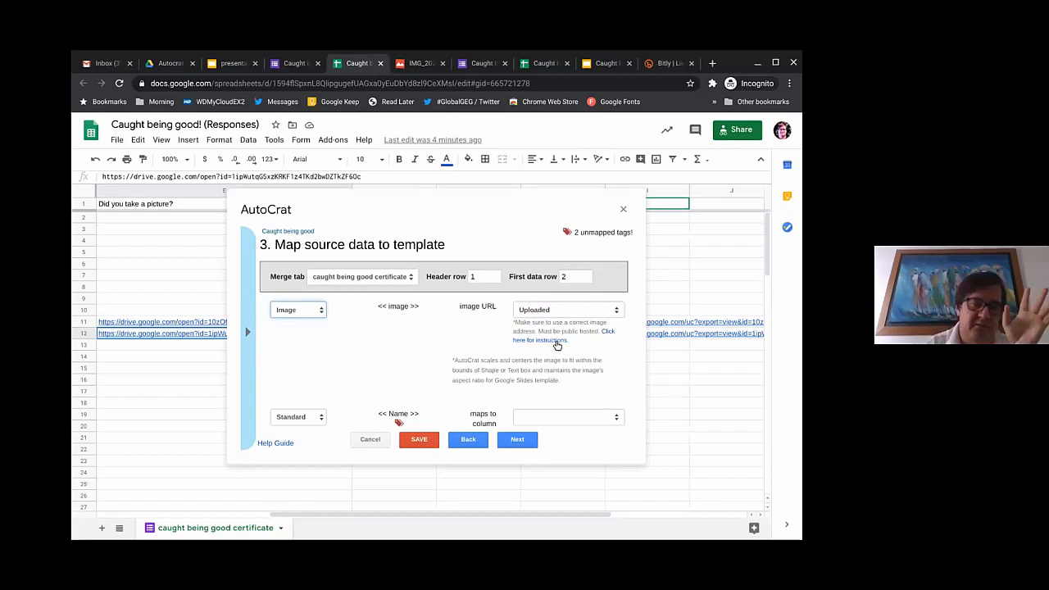
Step: Map <<Name>> to 'Who was Caught?' and <<Reasons>> to the what-they-did question column
scroll(547, 350, down, 2)
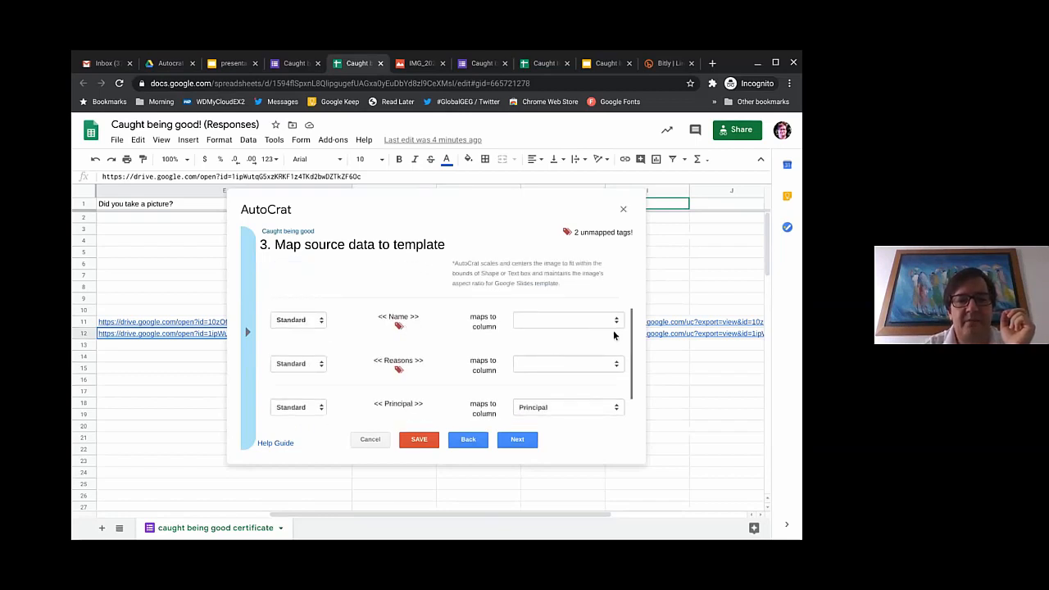
click(600, 327)
click(577, 388)
click(575, 367)
click(568, 459)
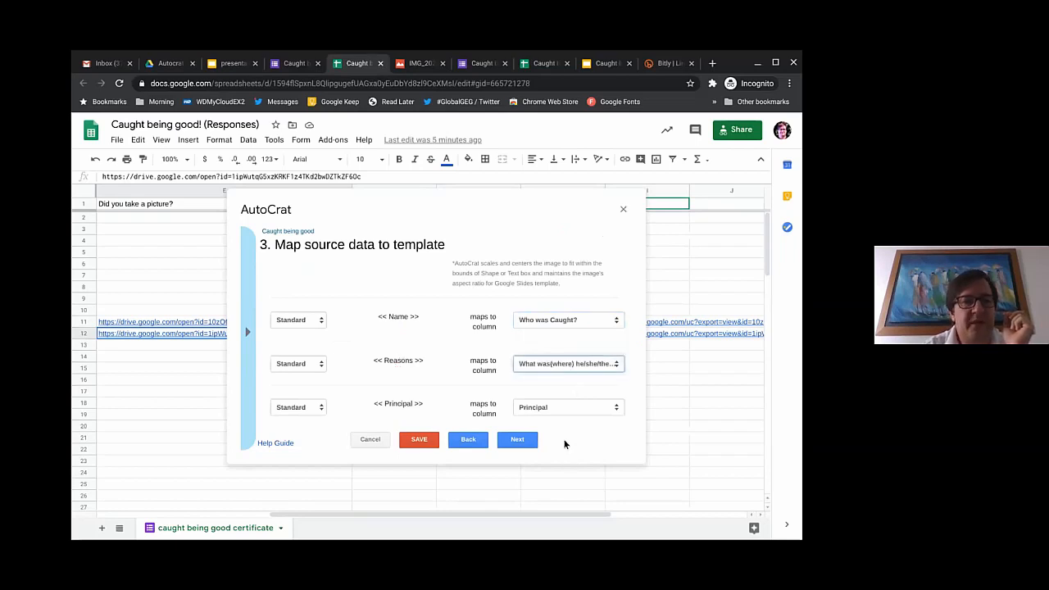
Step: Continue to AutoCrat's File settings step
scroll(451, 374, down, 1)
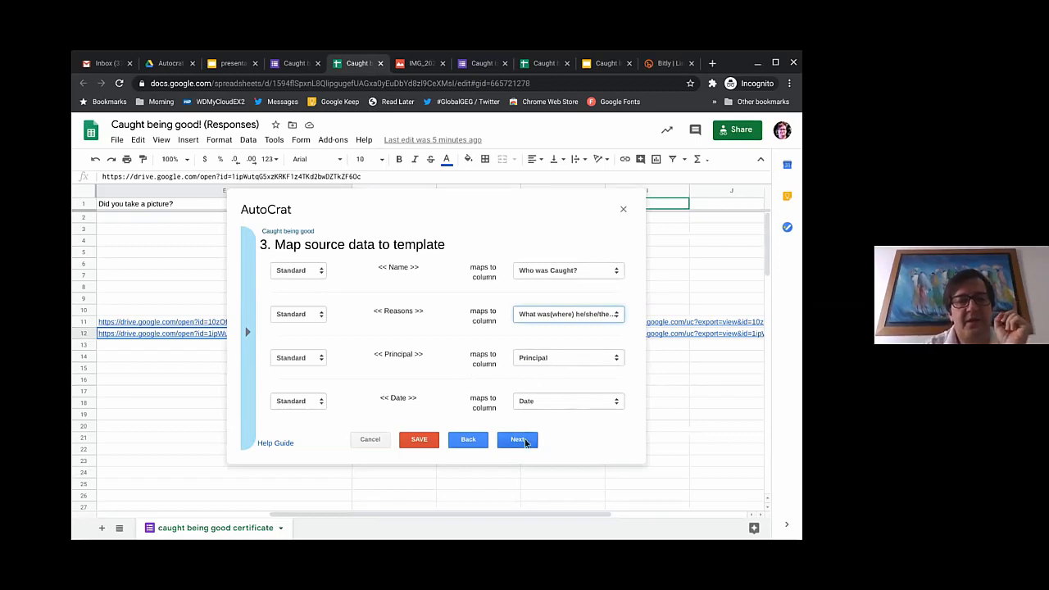
click(542, 192)
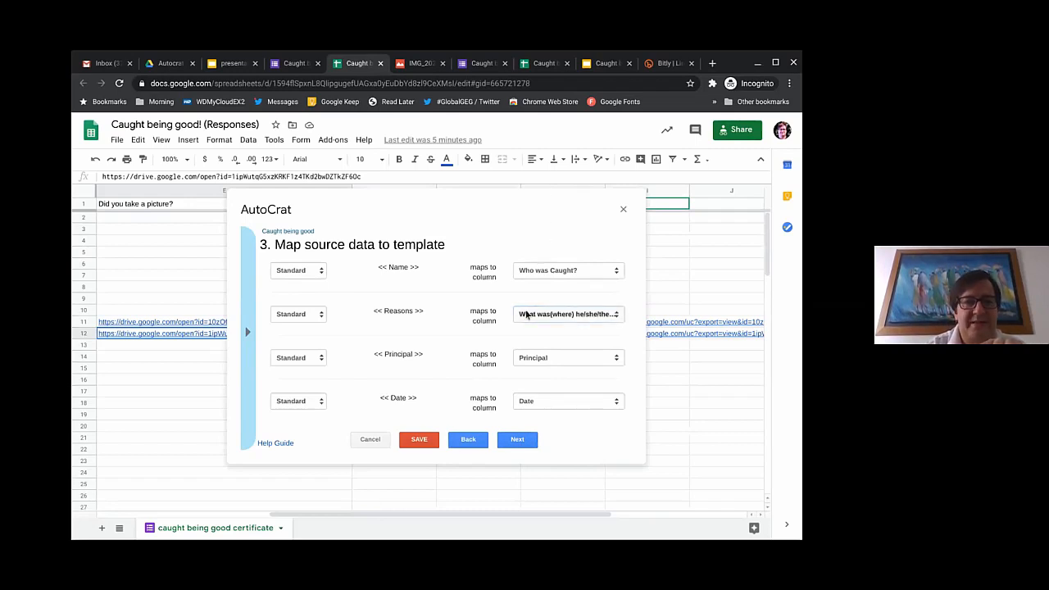
double_click(322, 211)
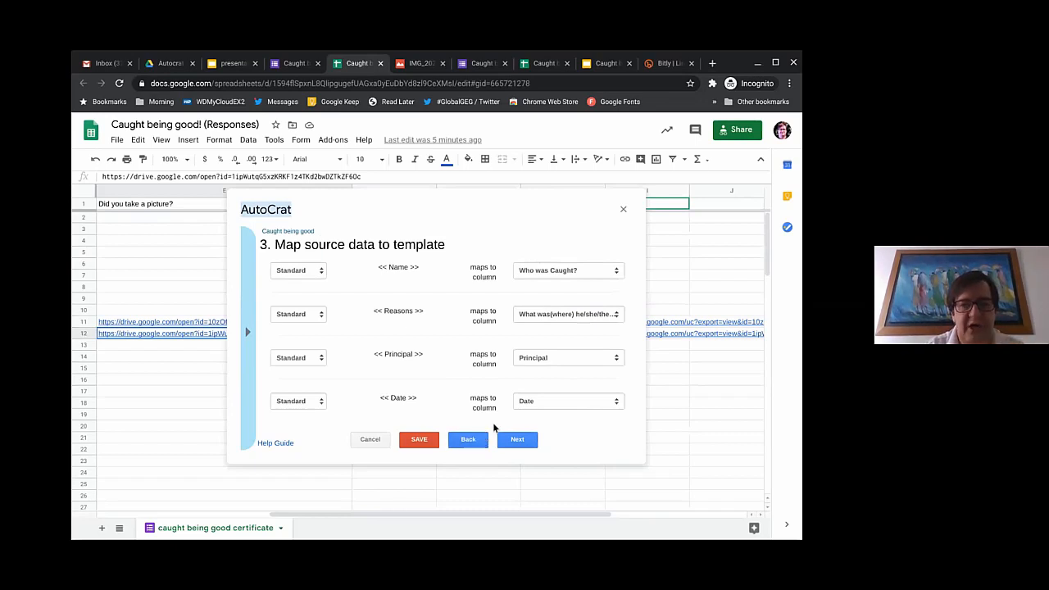
click(517, 441)
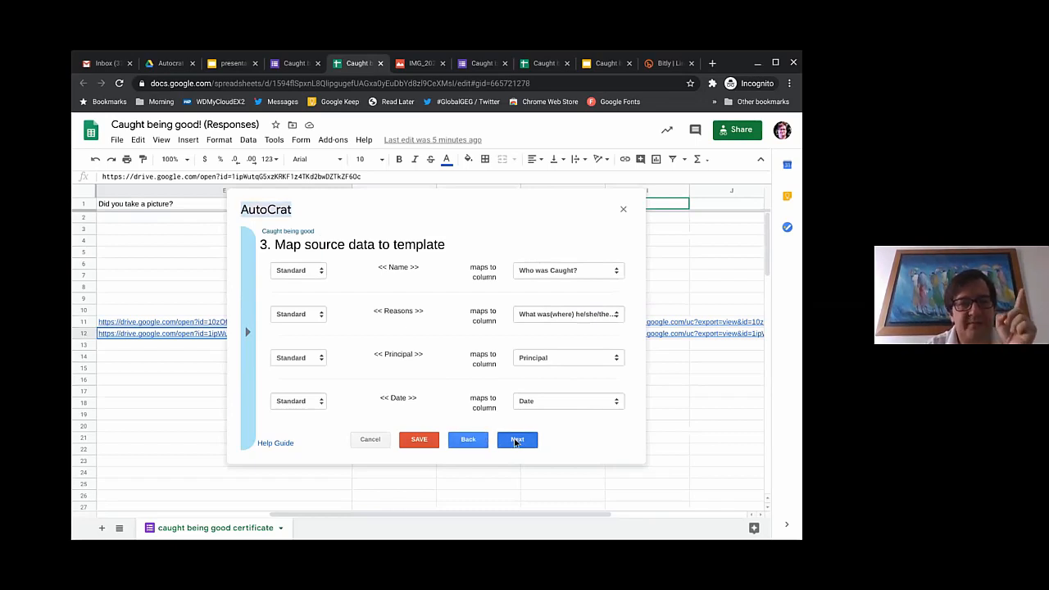
Step: Copy the <<Who was Caught?>> merge tag from the tag list
click(325, 278)
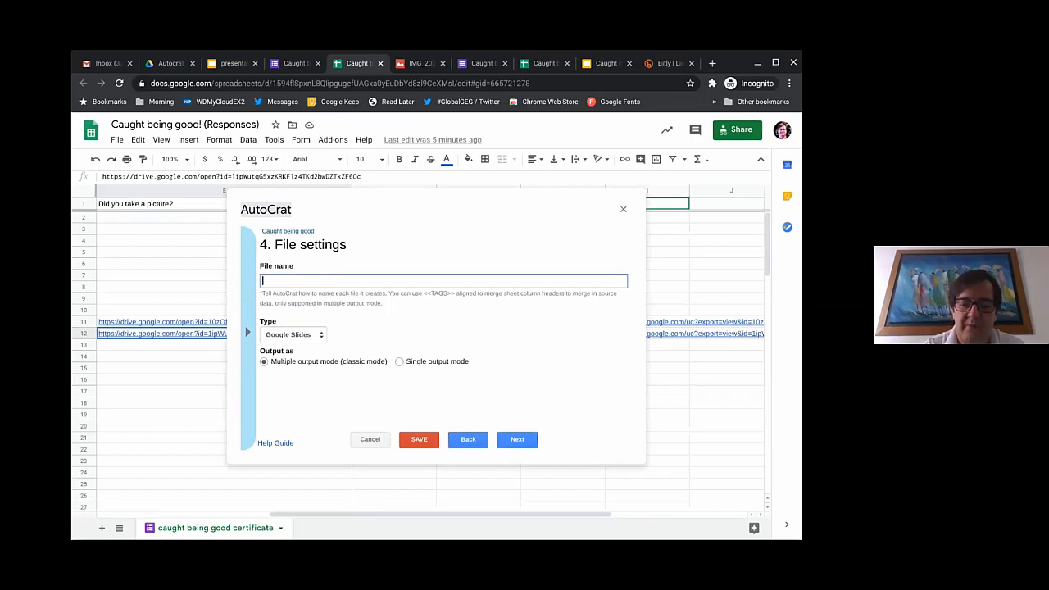
text(<<)
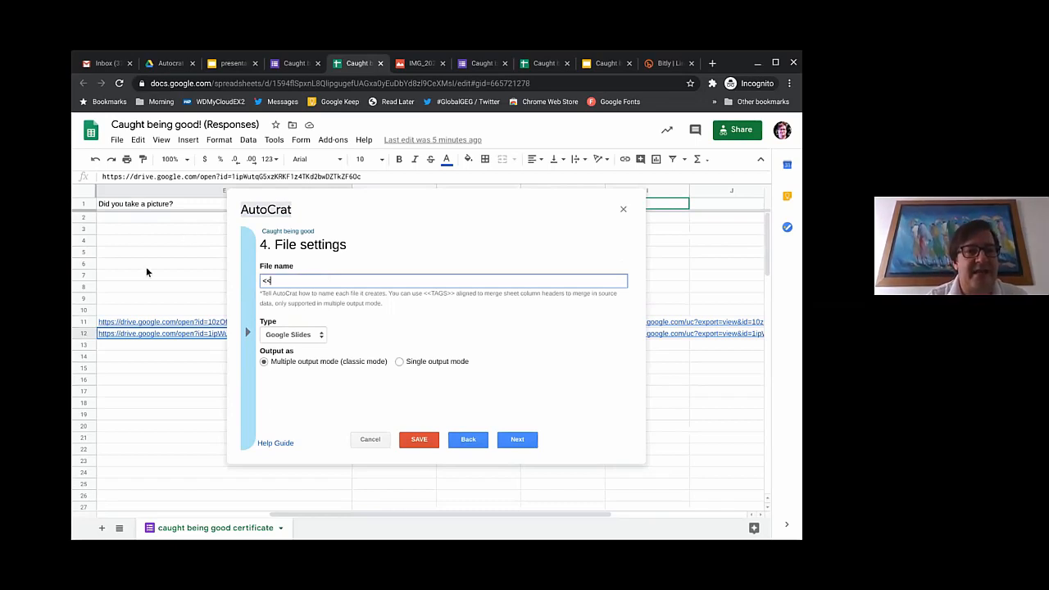
scroll(147, 268, left, 5)
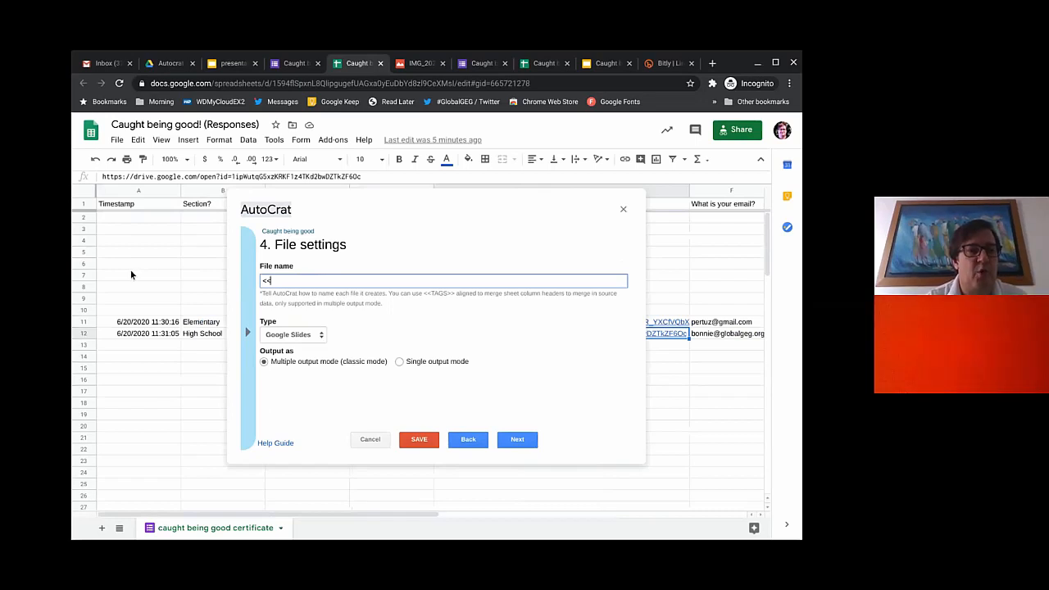
scroll(127, 274, right, 2)
scroll(127, 275, left, 2)
scroll(127, 275, right, 1)
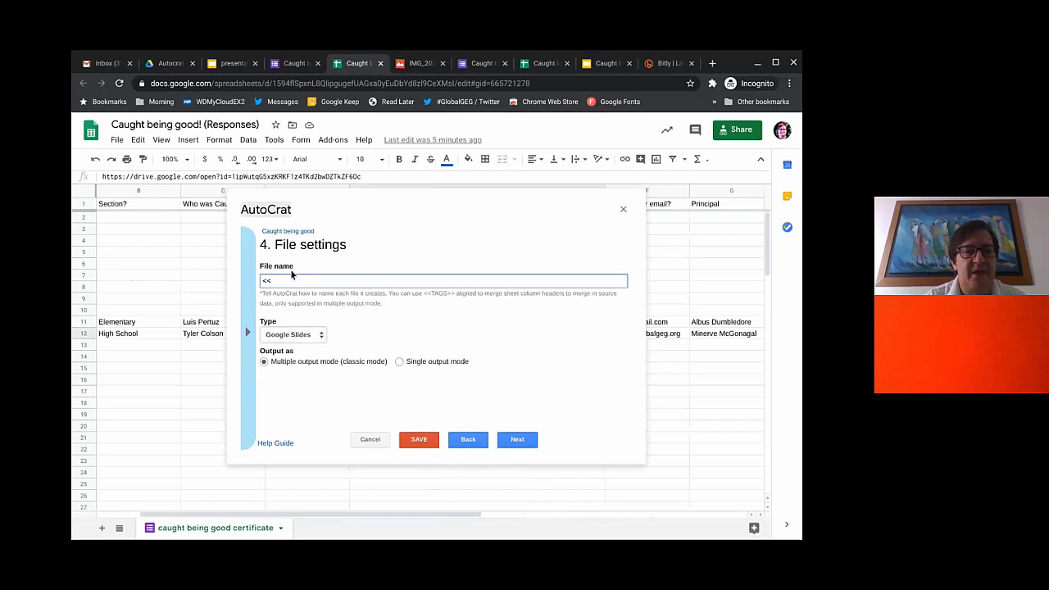
click(248, 333)
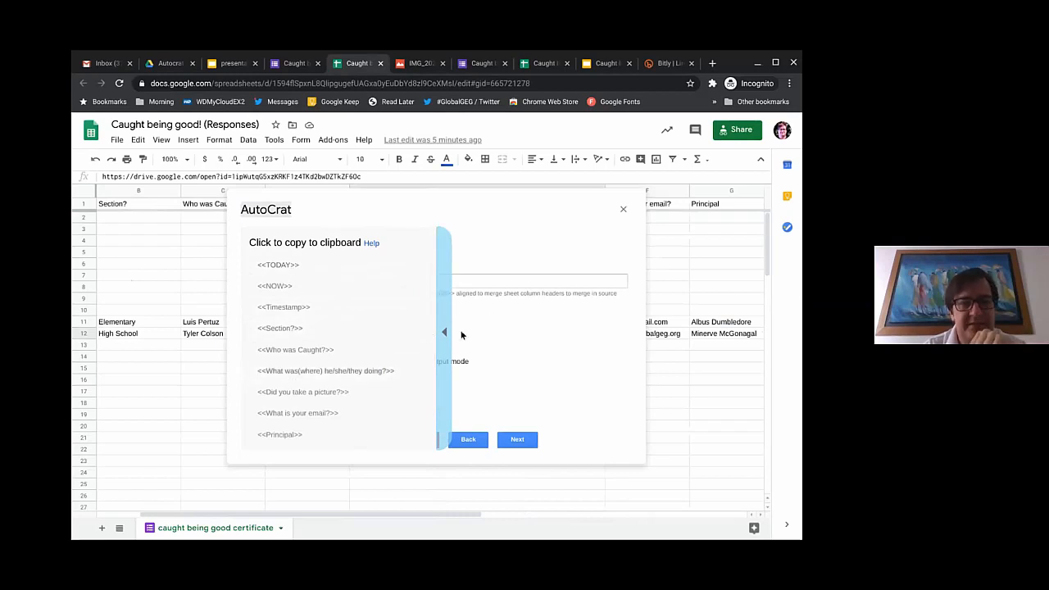
click(289, 355)
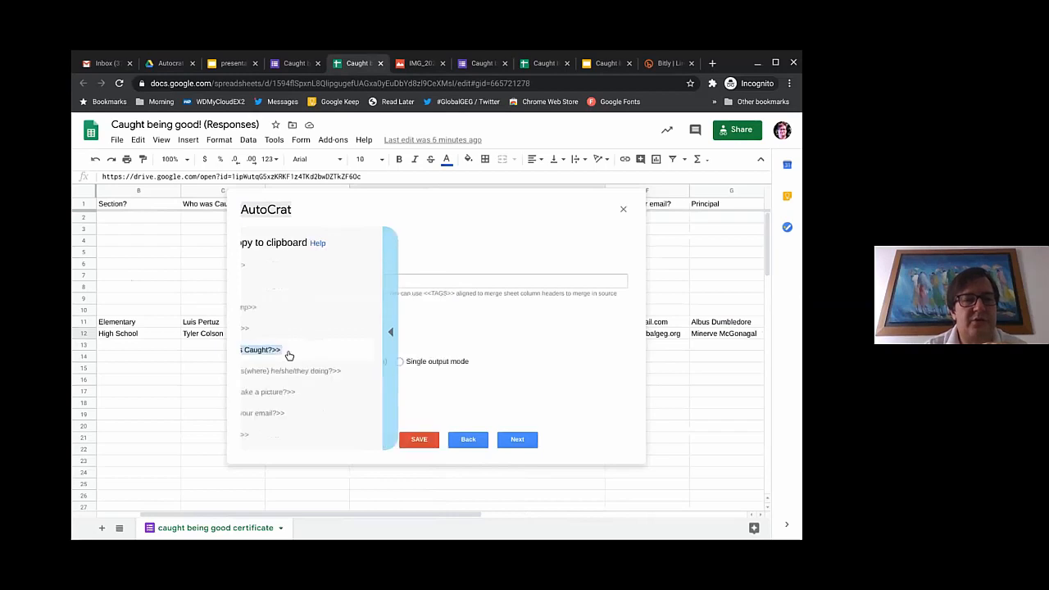
Step: Name files '<<Who was Caught?>> - Caught being good certificate' and set output type to PDF
click(306, 281)
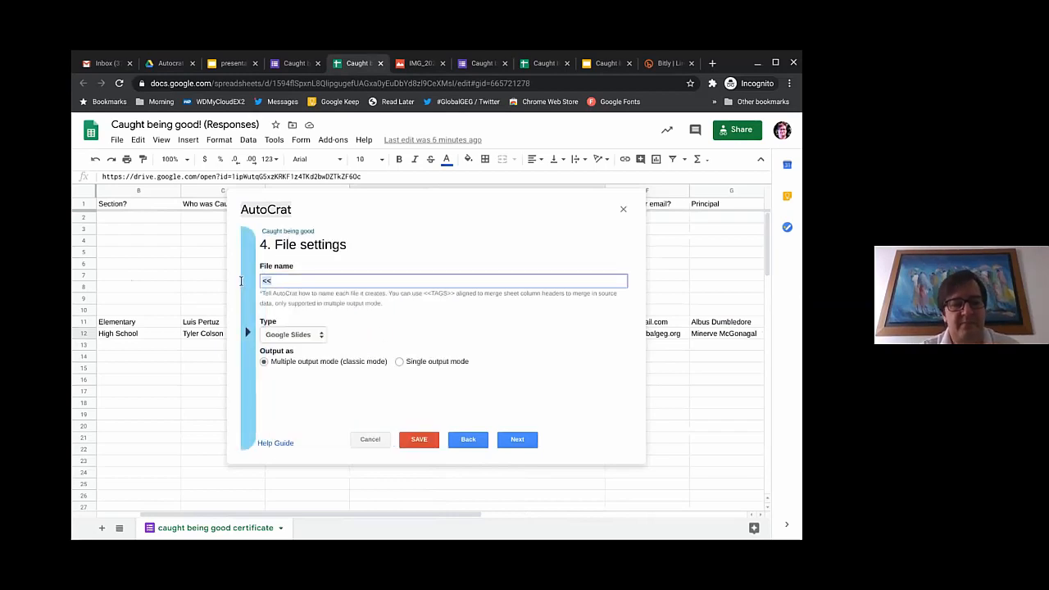
text(<<Who was Caught?>>)
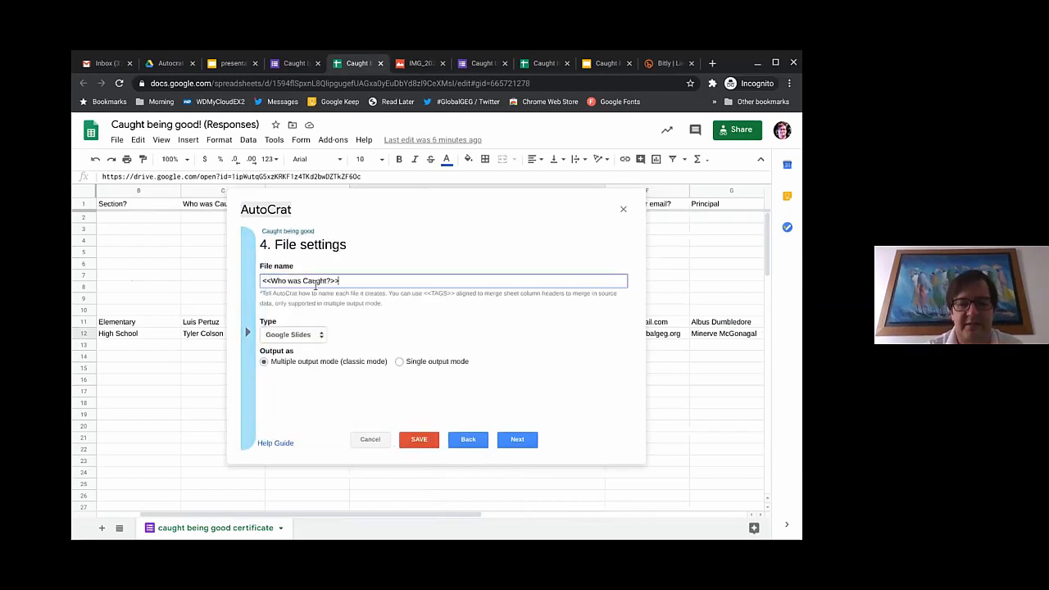
text(-)
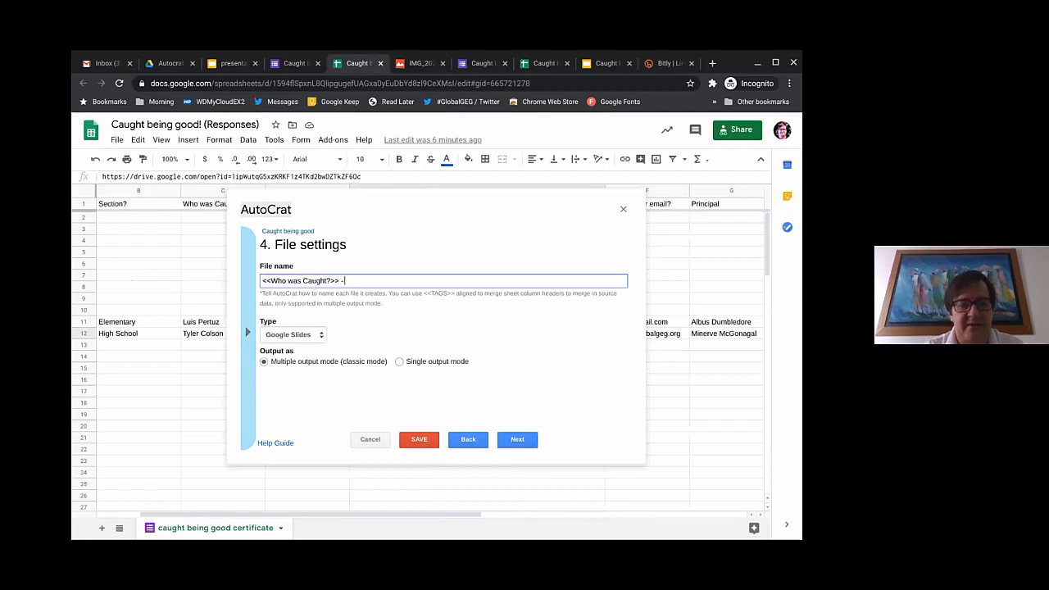
text( TCaugh)
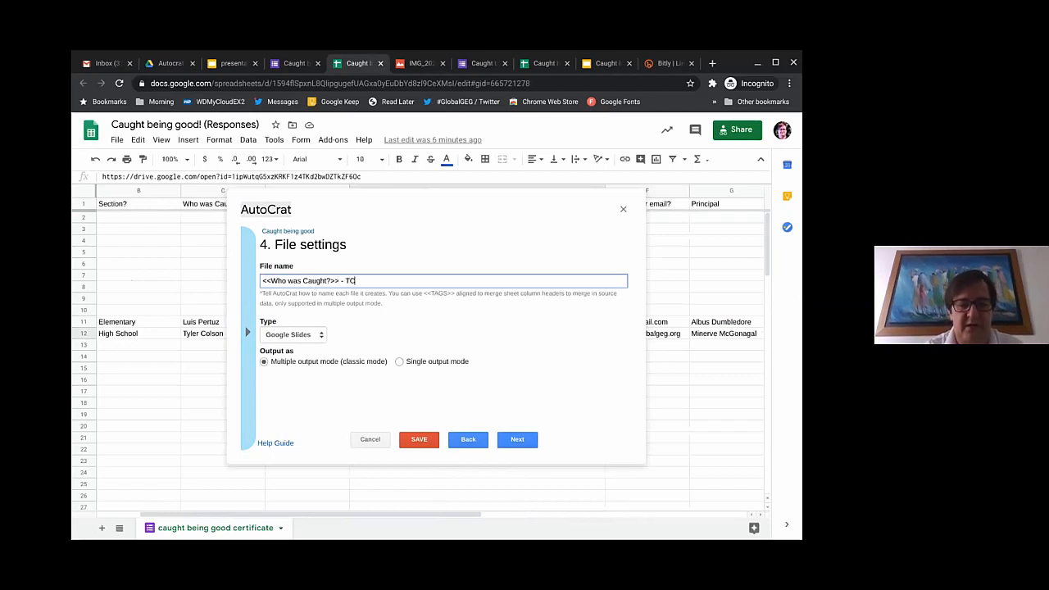
text(t being)
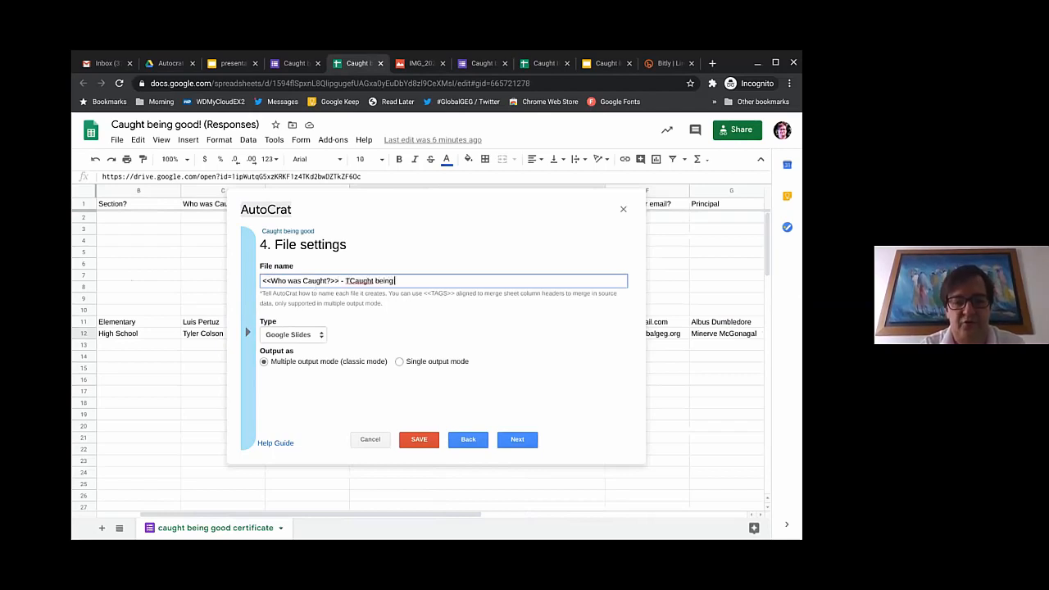
text( good certificate)
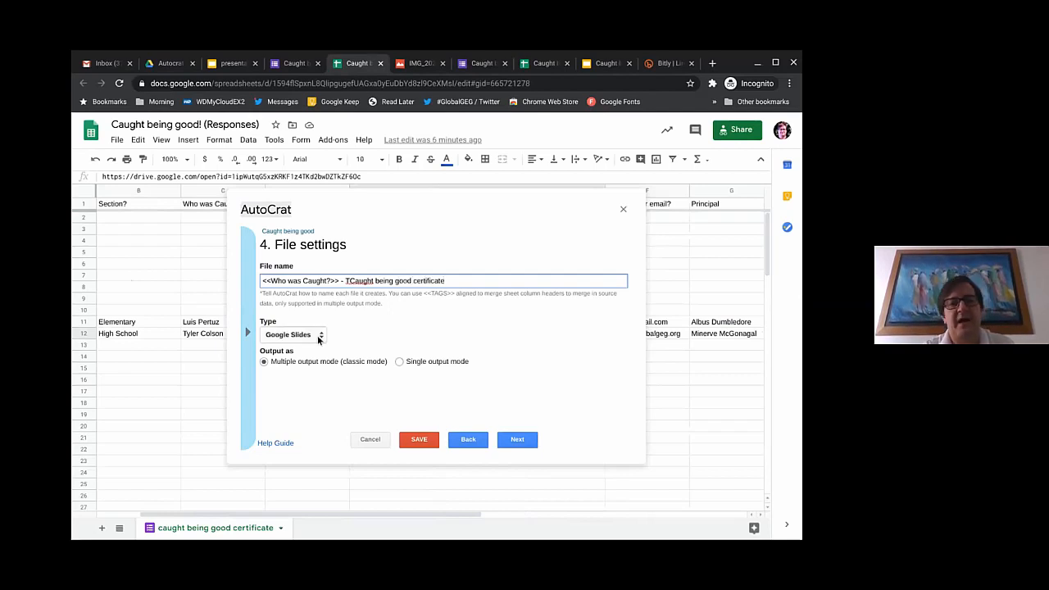
click(347, 280)
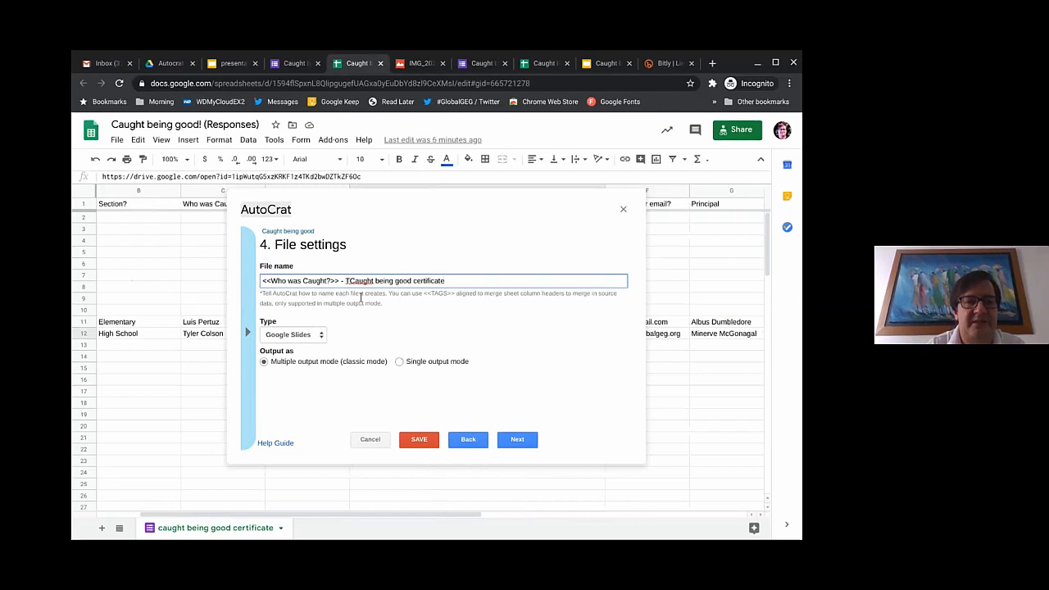
key(BackSpace)
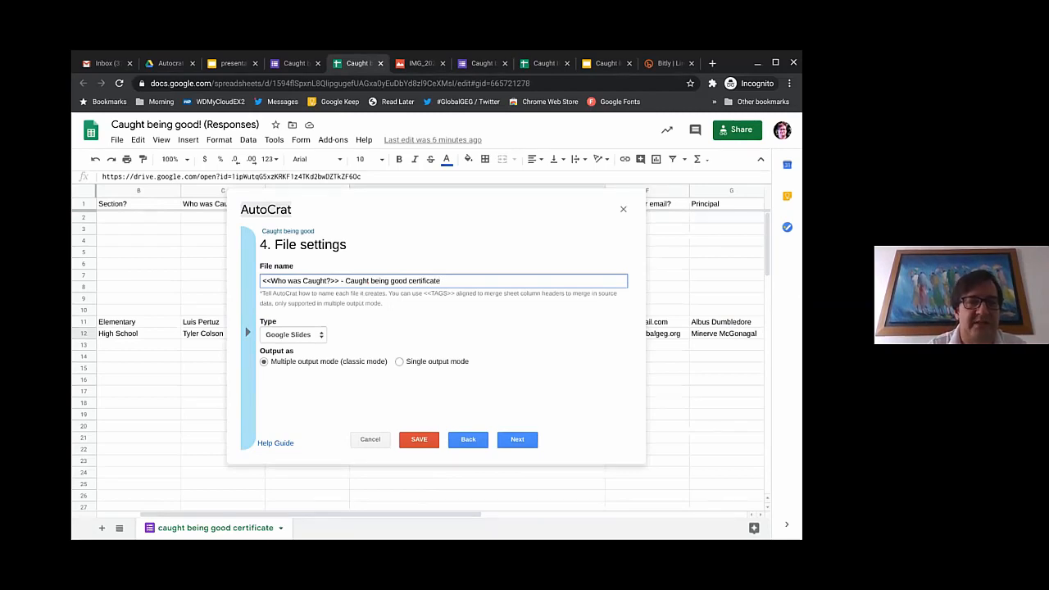
click(320, 335)
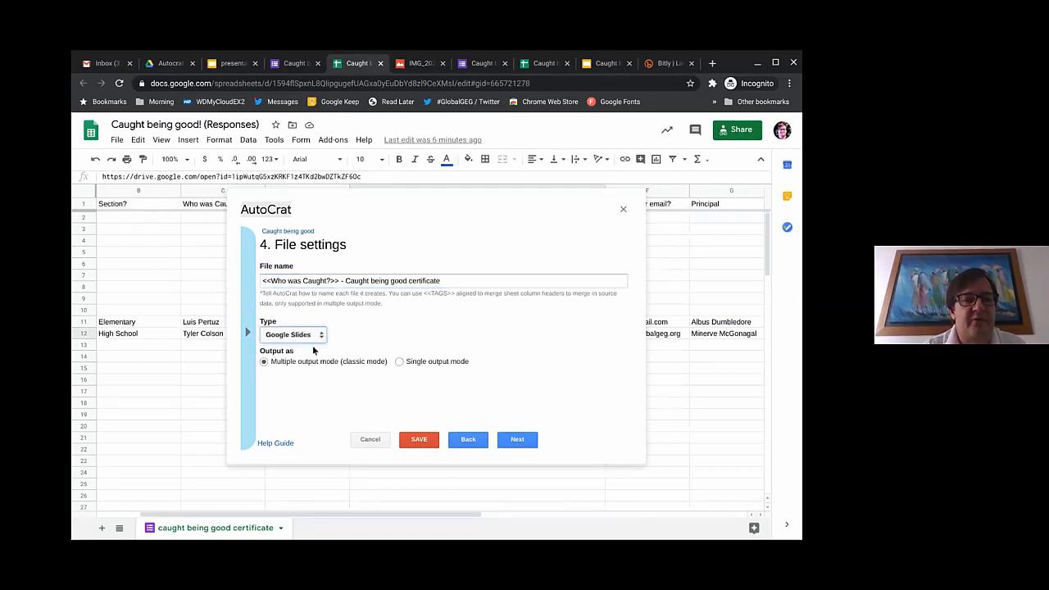
click(299, 368)
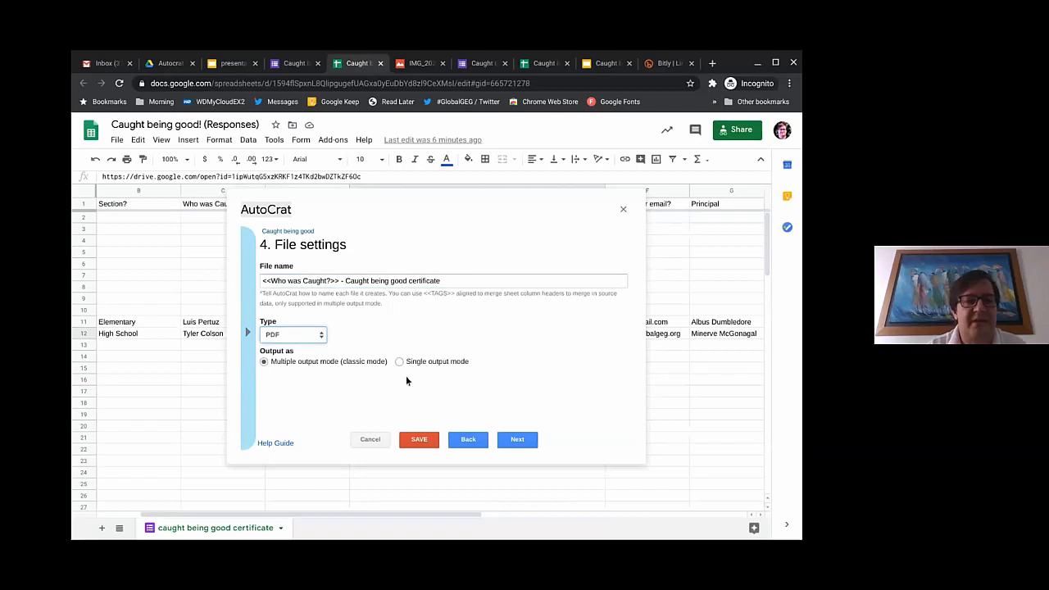
Step: Replace the old destination folder with Certificates and continue to step 6
click(515, 443)
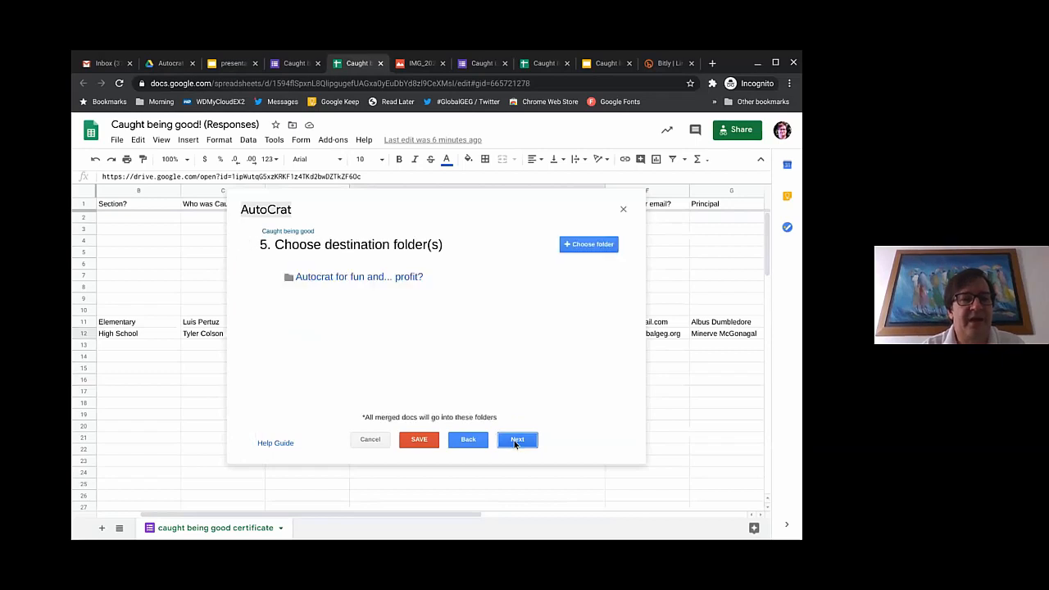
click(575, 248)
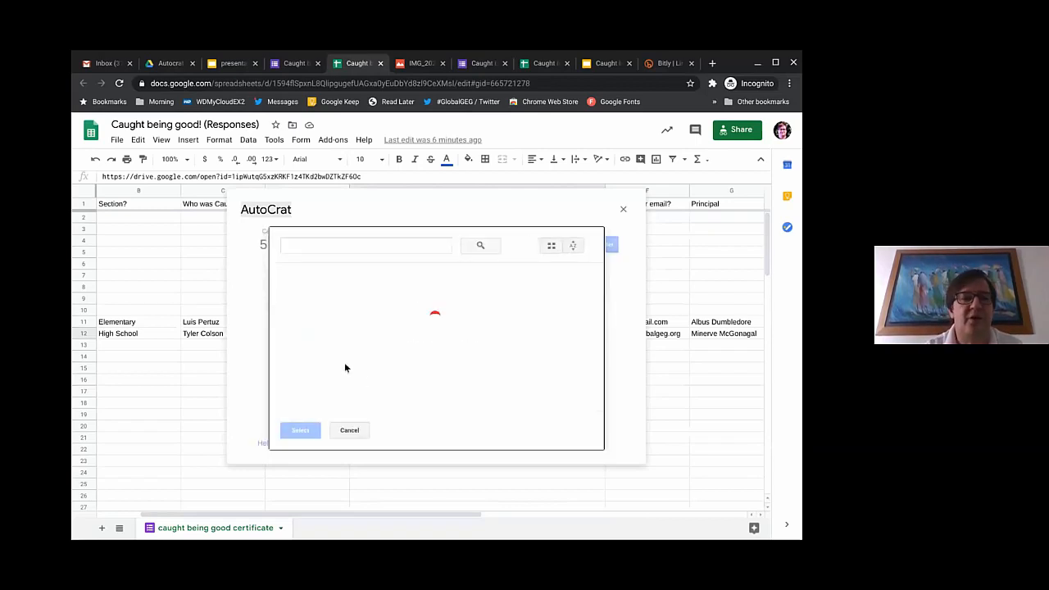
click(324, 327)
click(301, 430)
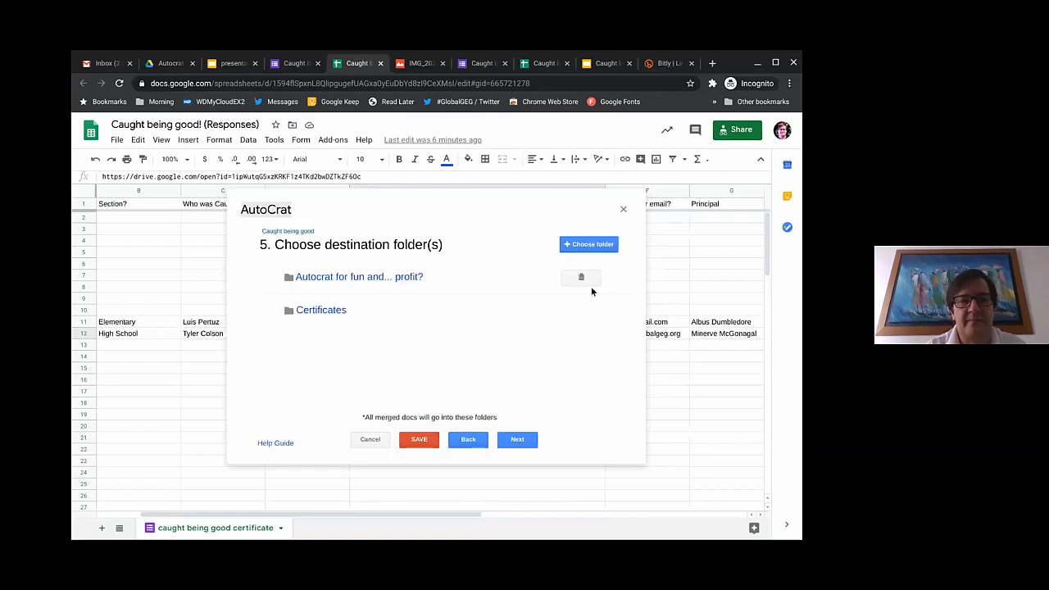
click(582, 277)
click(598, 321)
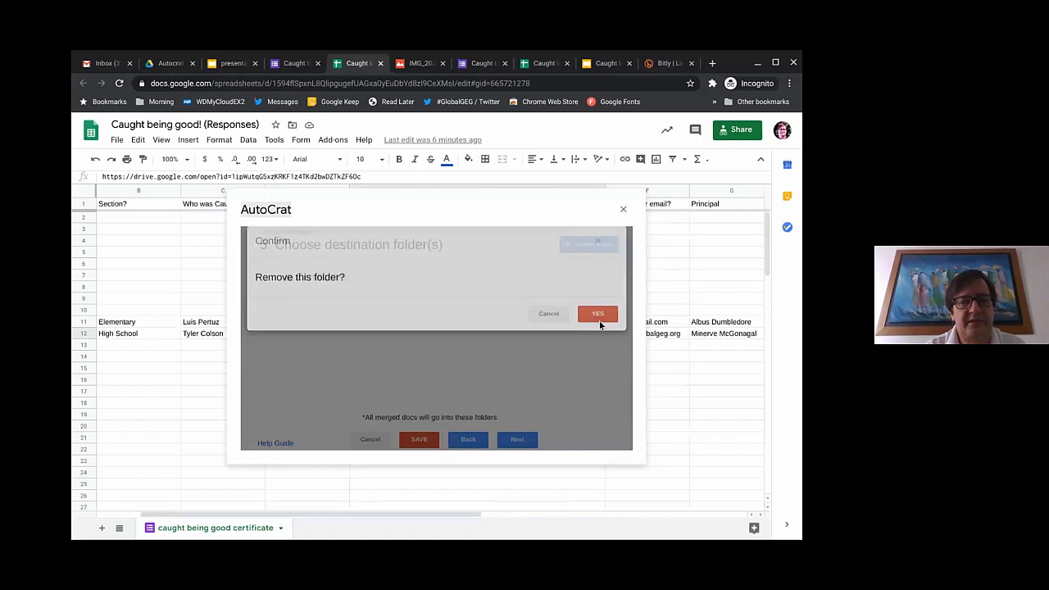
click(518, 440)
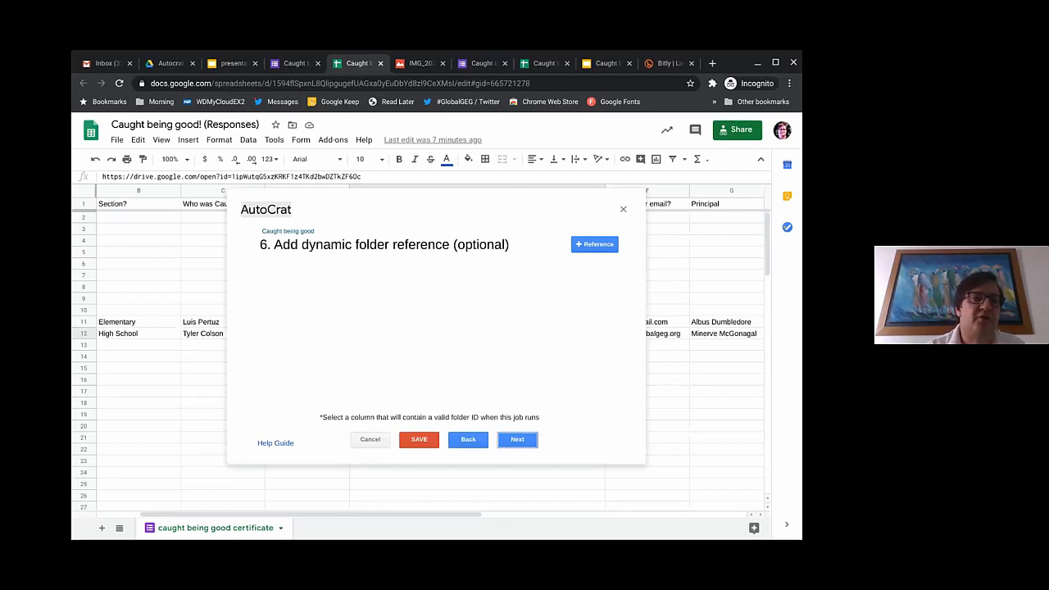
Step: Highlight the Certificates folder ID in Drive's URL, then skip the dynamic folder reference
click(174, 64)
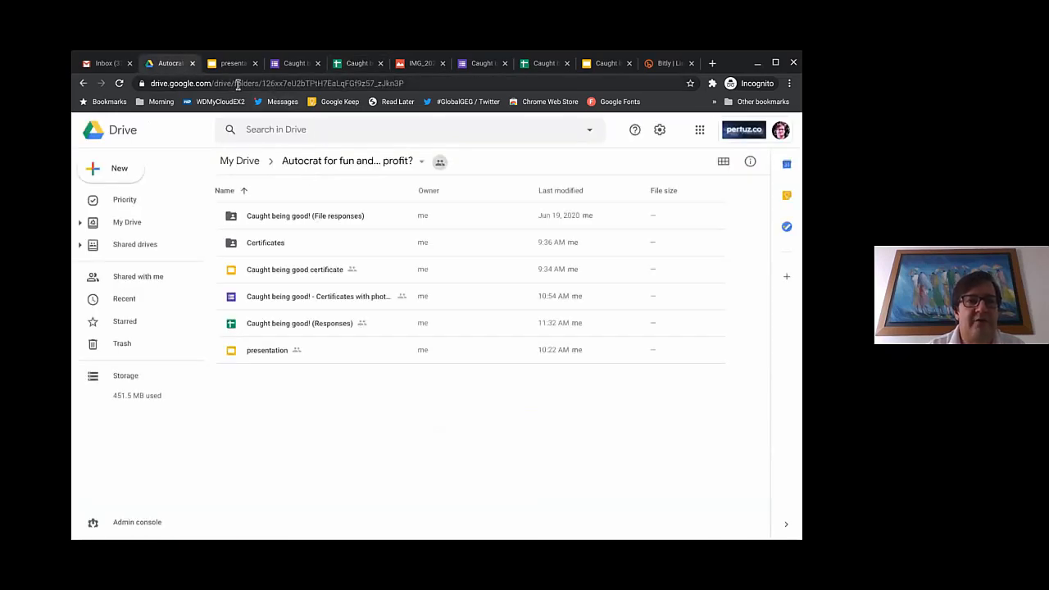
drag(262, 83, 408, 85)
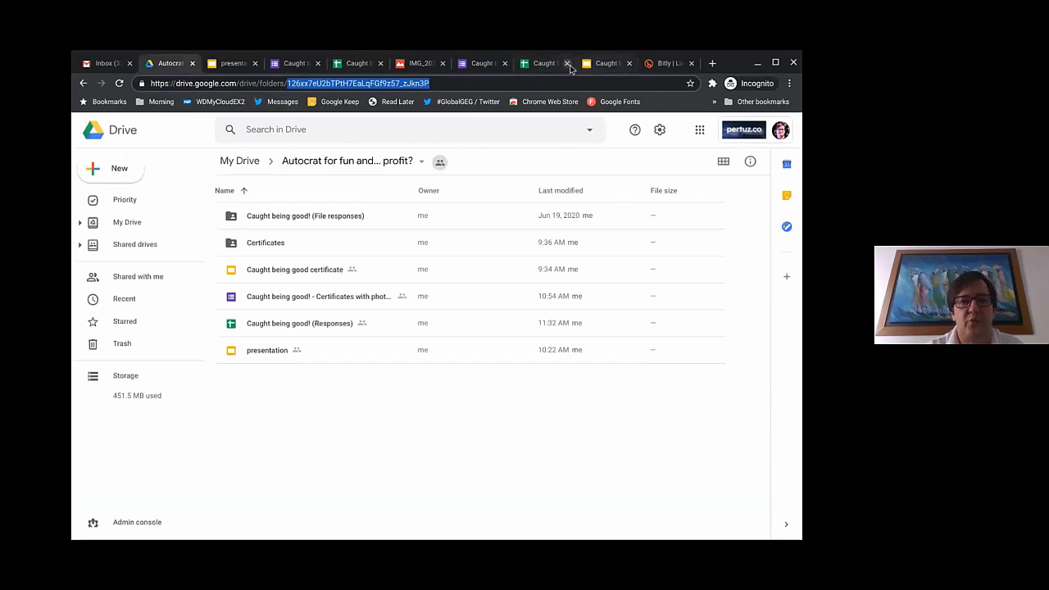
click(343, 69)
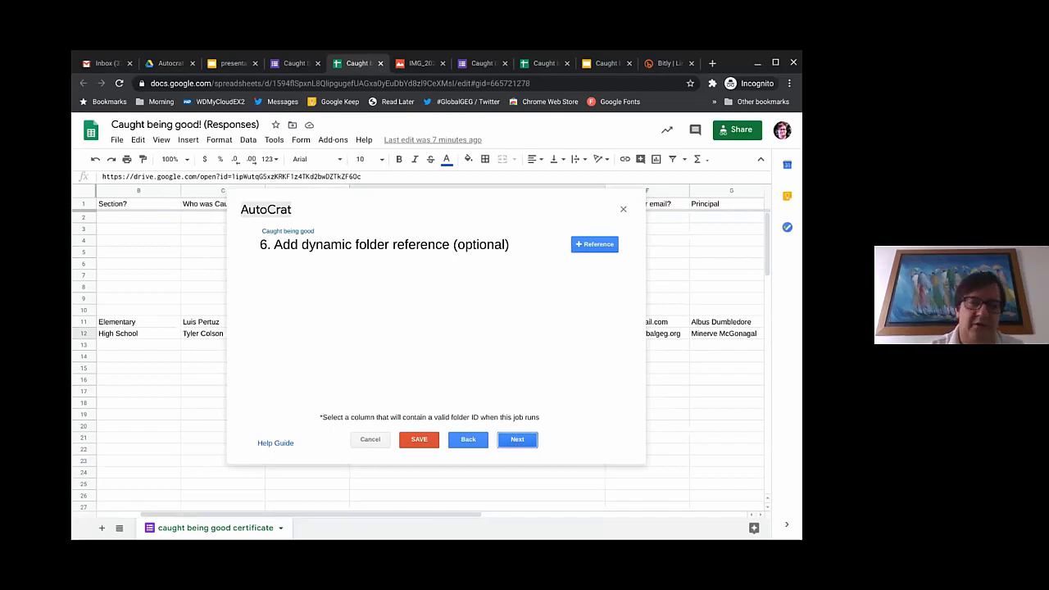
click(516, 441)
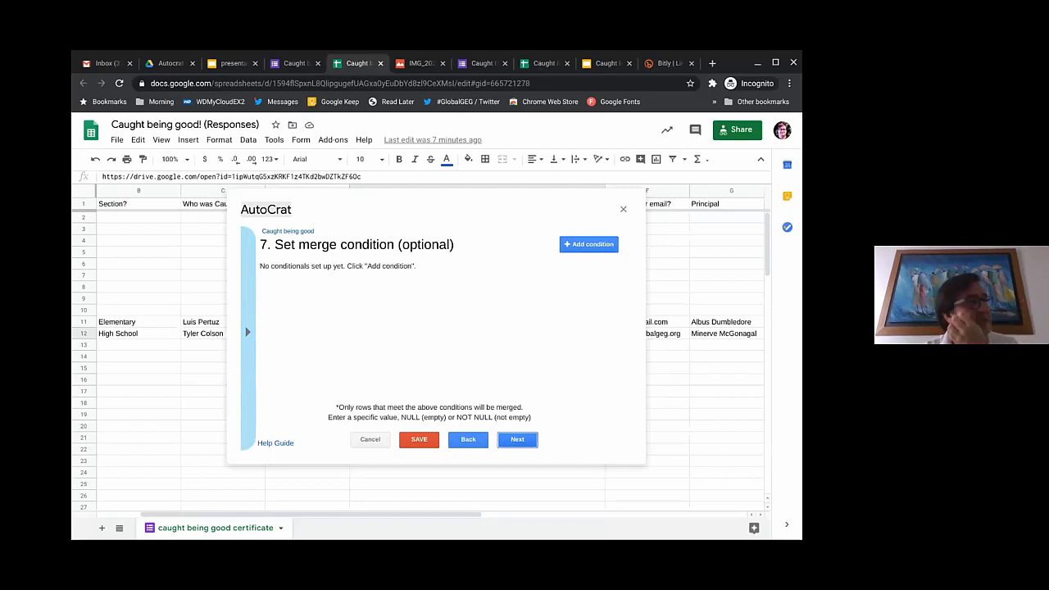
Step: Turn on document sharing and set the email recipient to <<What is your email?>>
click(518, 440)
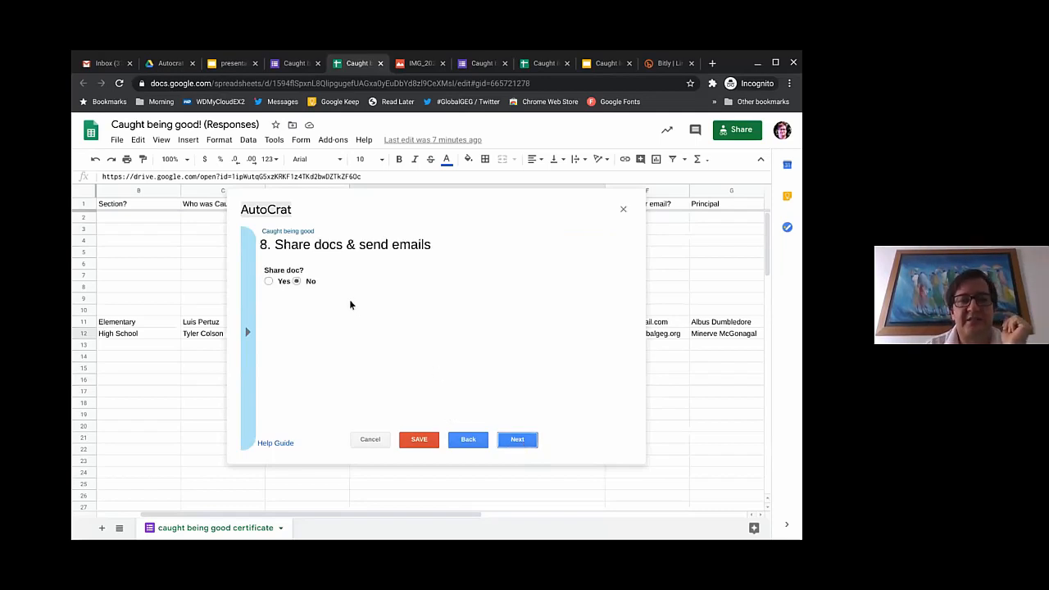
click(269, 282)
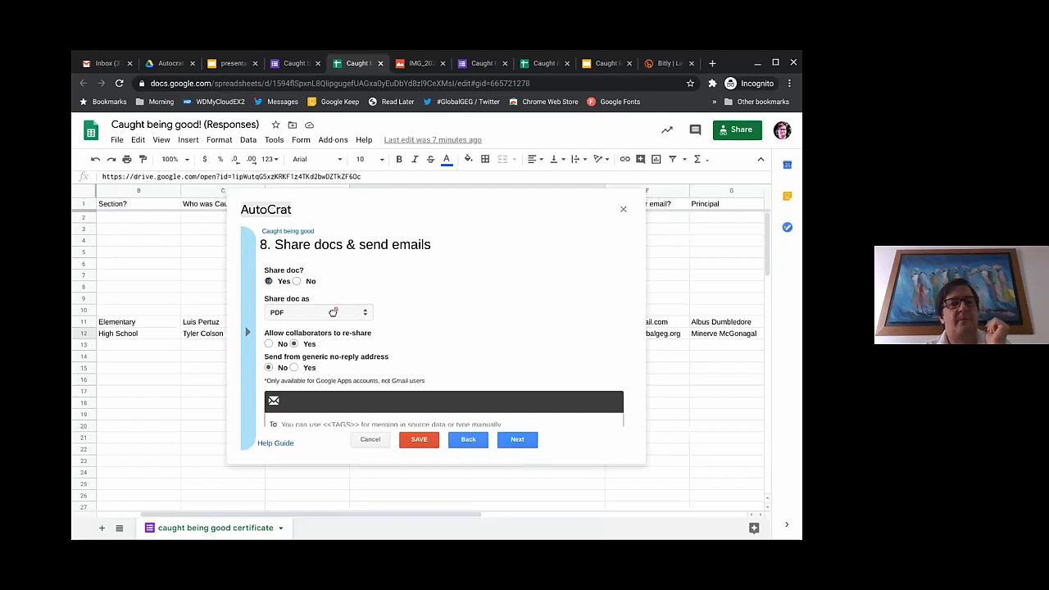
scroll(333, 345, down, 3)
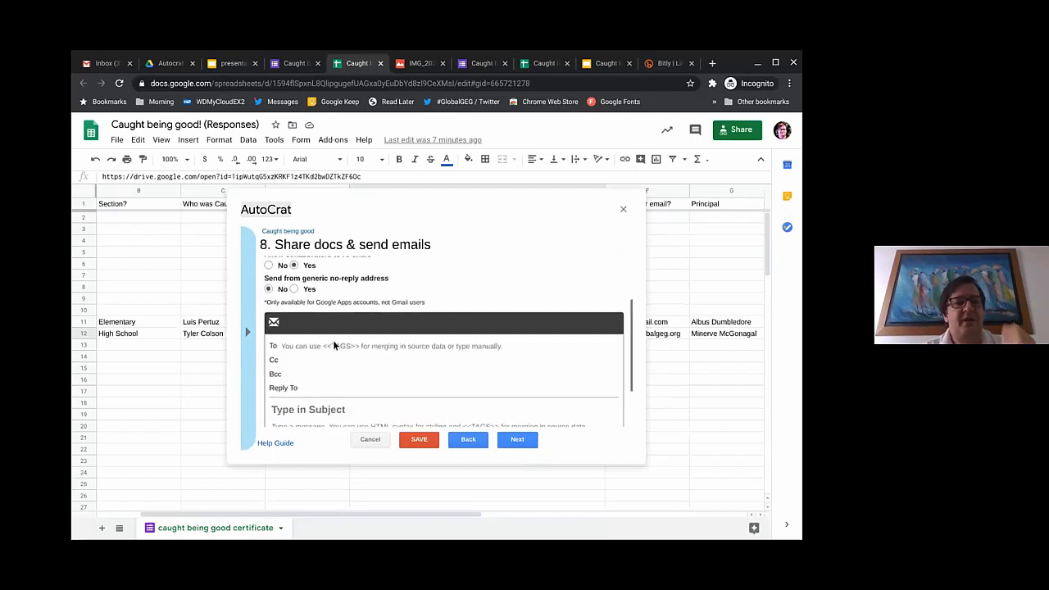
click(249, 332)
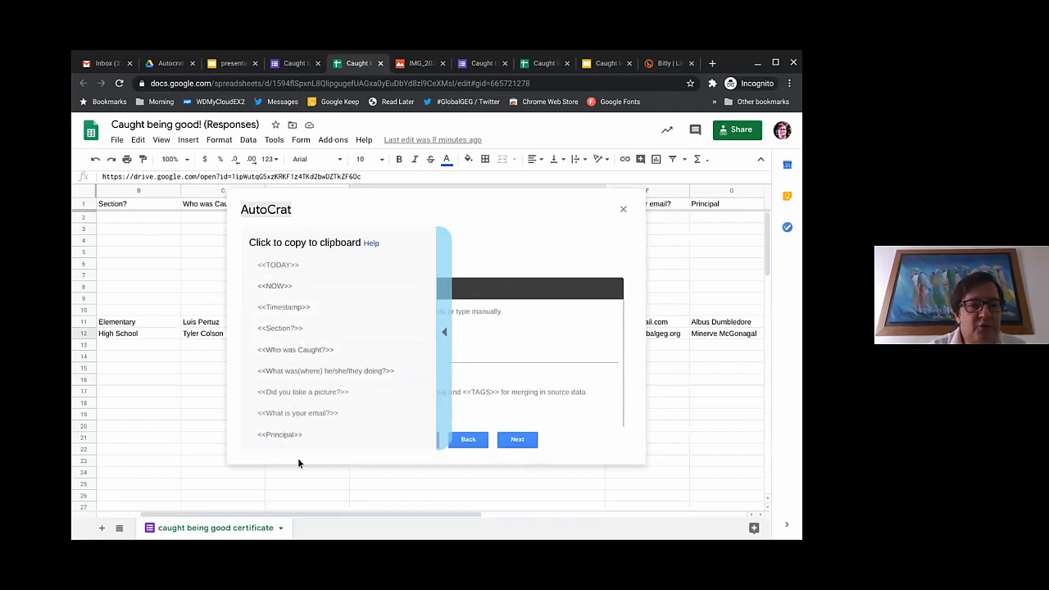
click(302, 415)
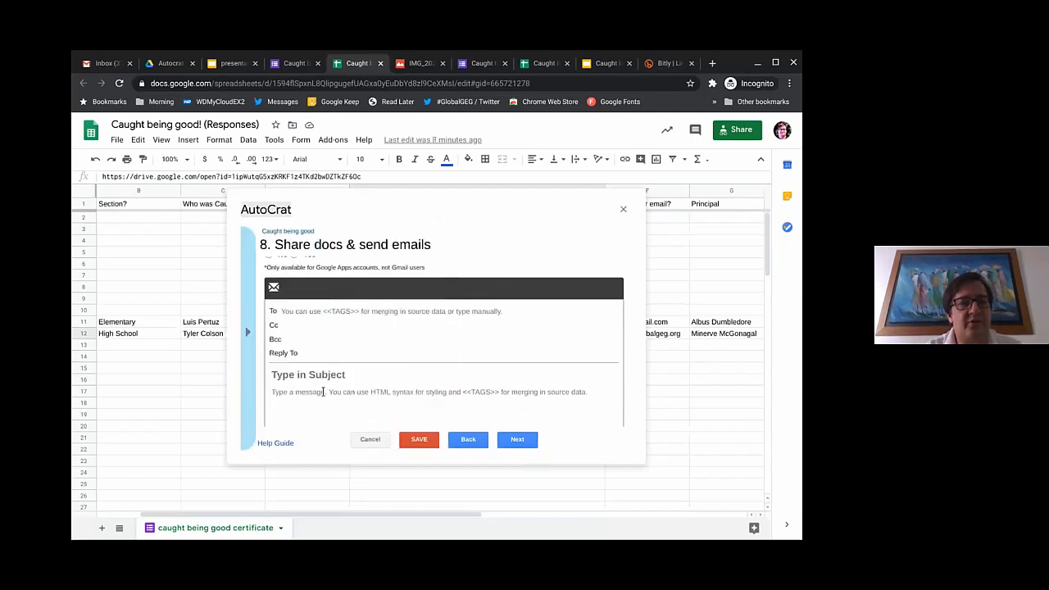
click(305, 311)
text(<<What is your email?>>)
Step: Set the email subject to '<<Who was Caught?>> thi is your certificate!'
click(316, 374)
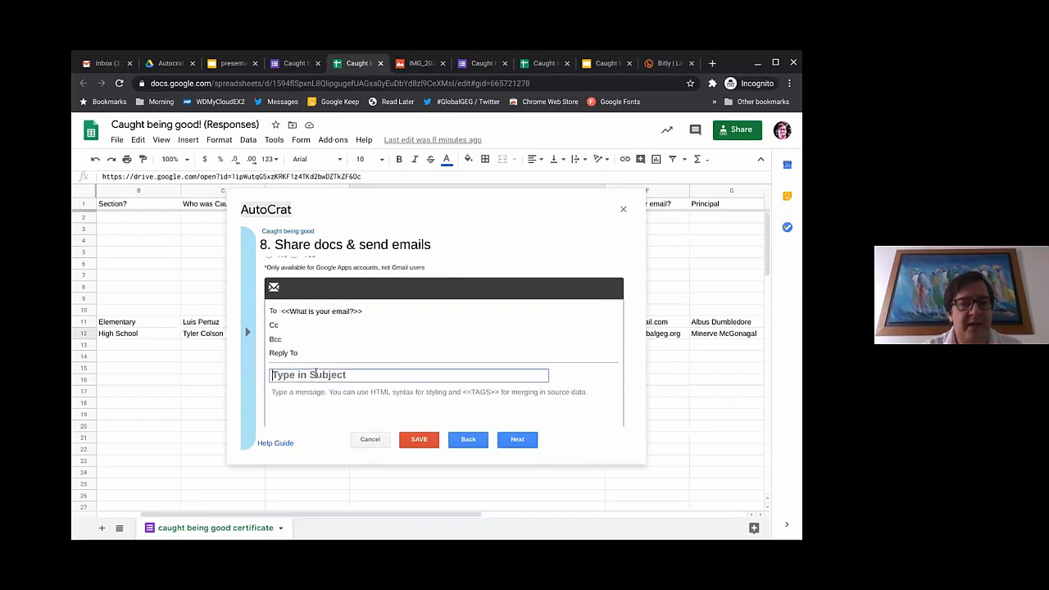
click(247, 336)
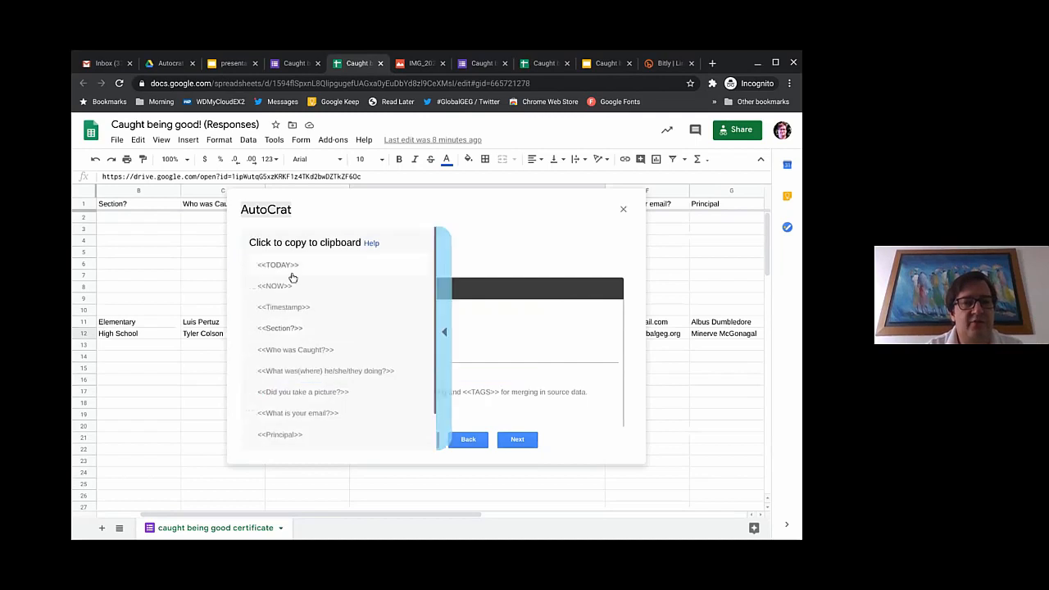
click(295, 352)
click(315, 373)
text(<<Who was Caught?>>)
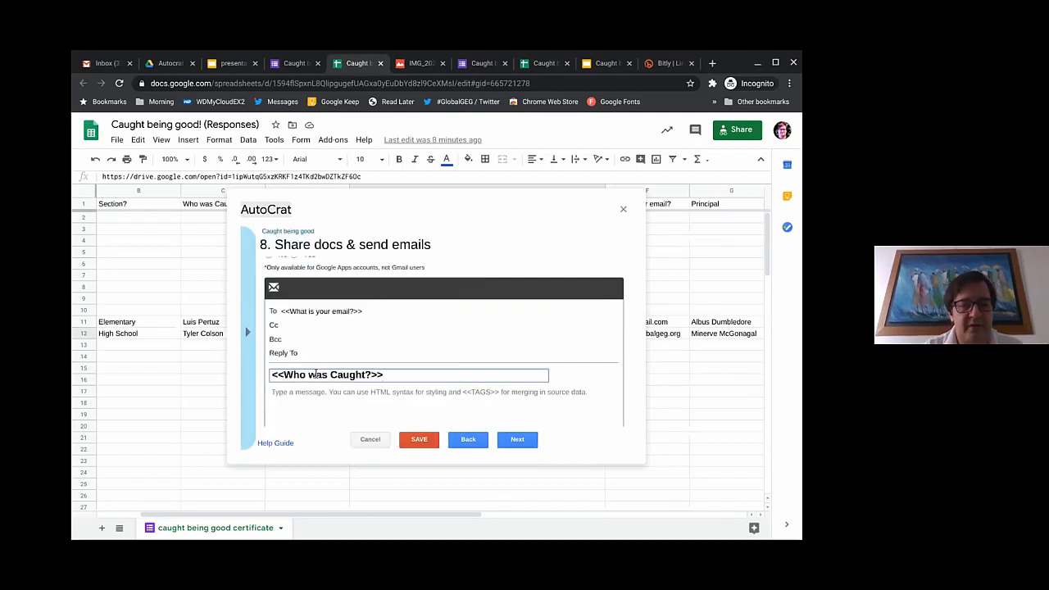
text(thi is y)
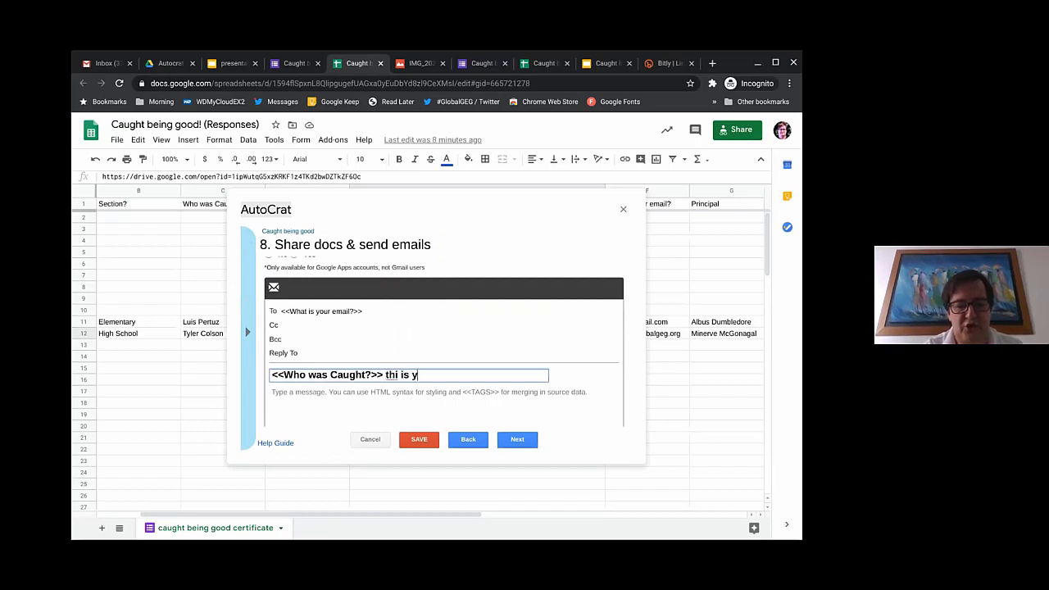
text(our certifica)
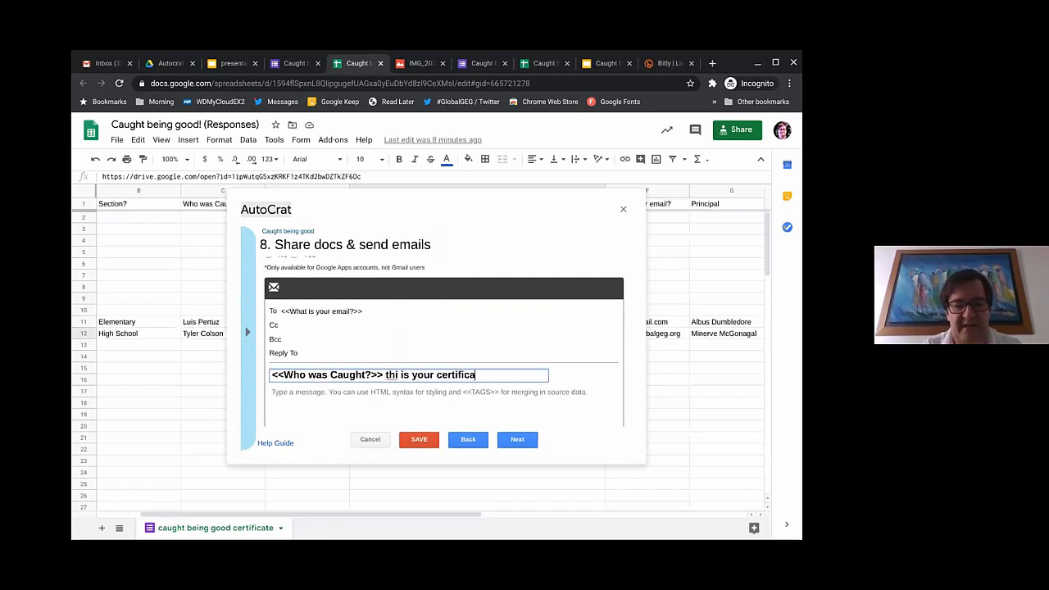
text(te!)
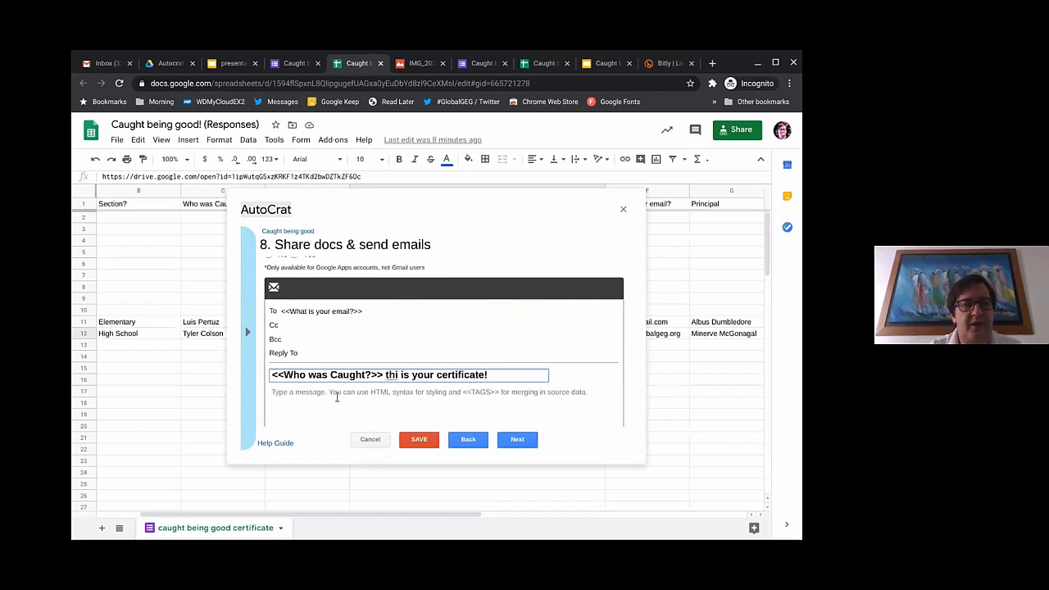
Step: Write the body 'Thank you for filling out the form. this is your crrtificate' and continue
click(289, 395)
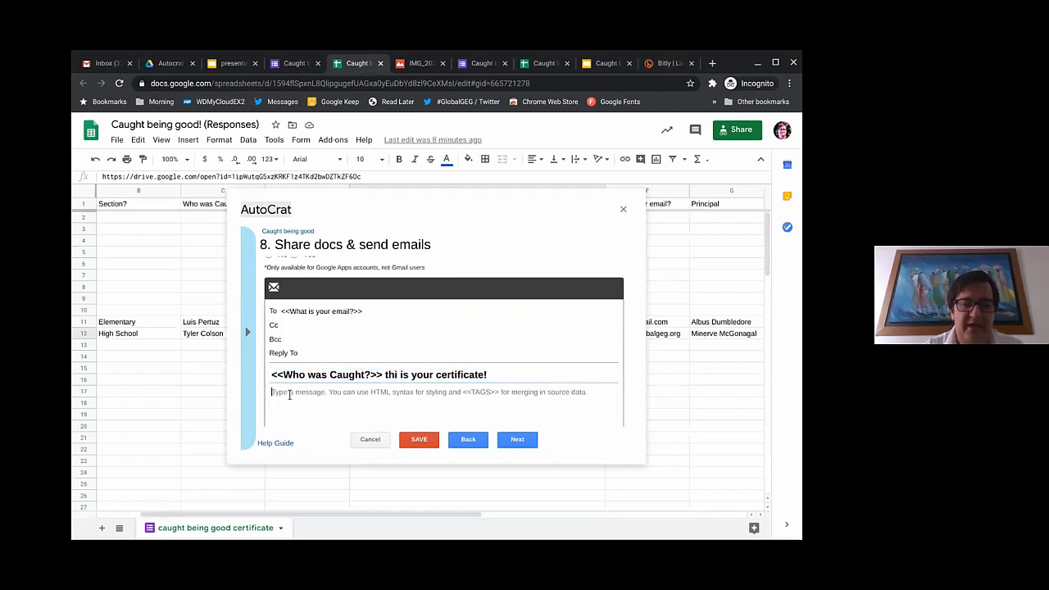
text(Thank you)
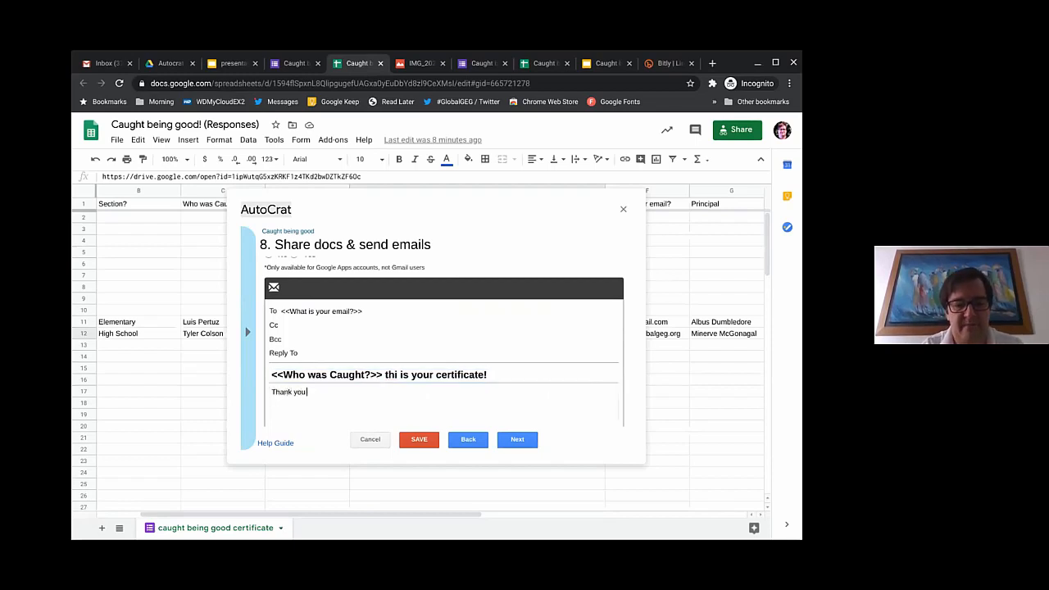
text( for filling o)
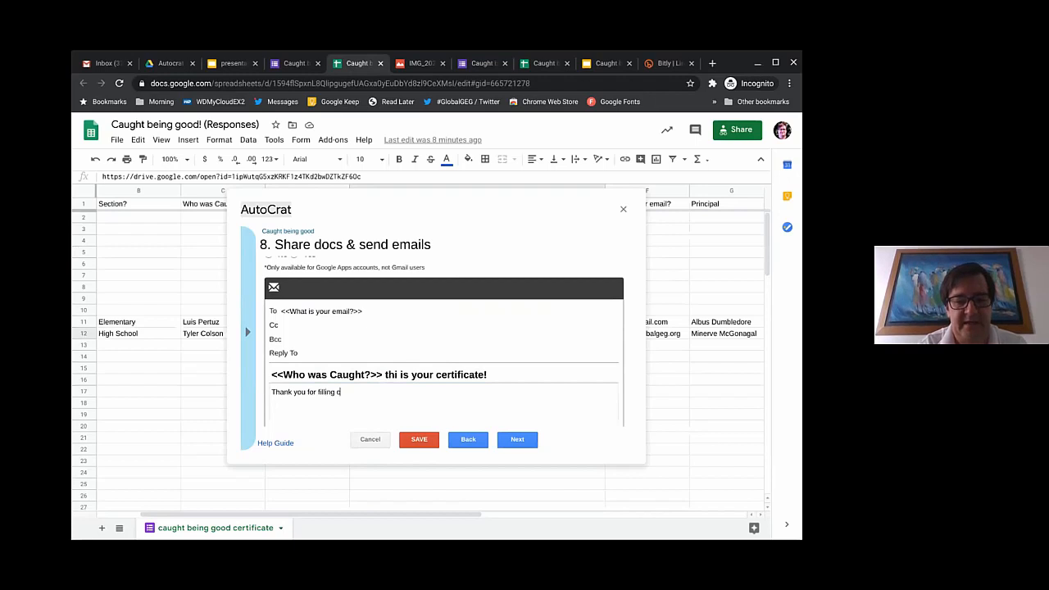
text(ut the form.)
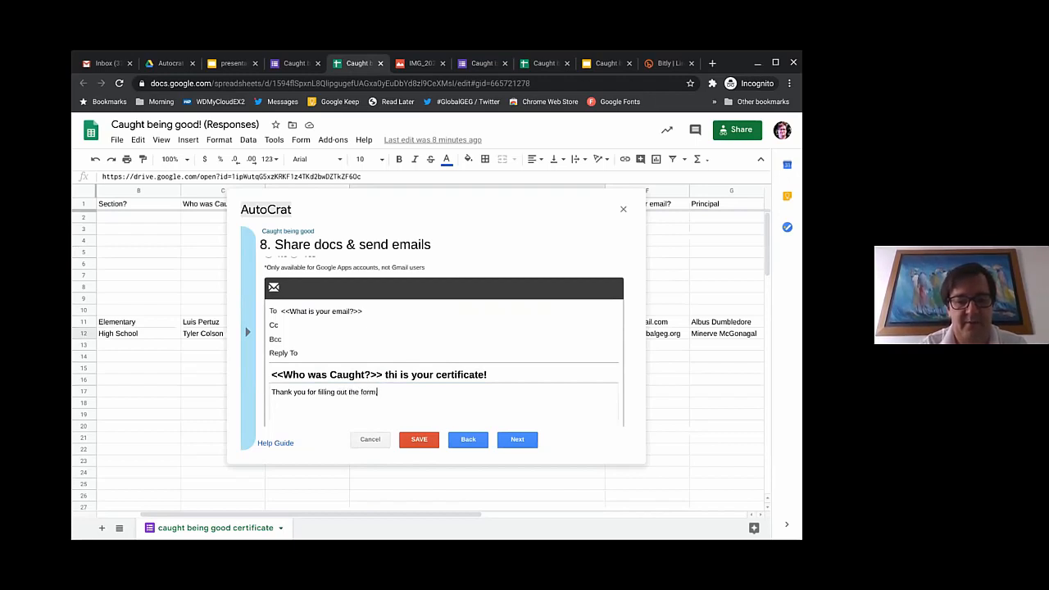
text( this is your cr)
text(rtificate)
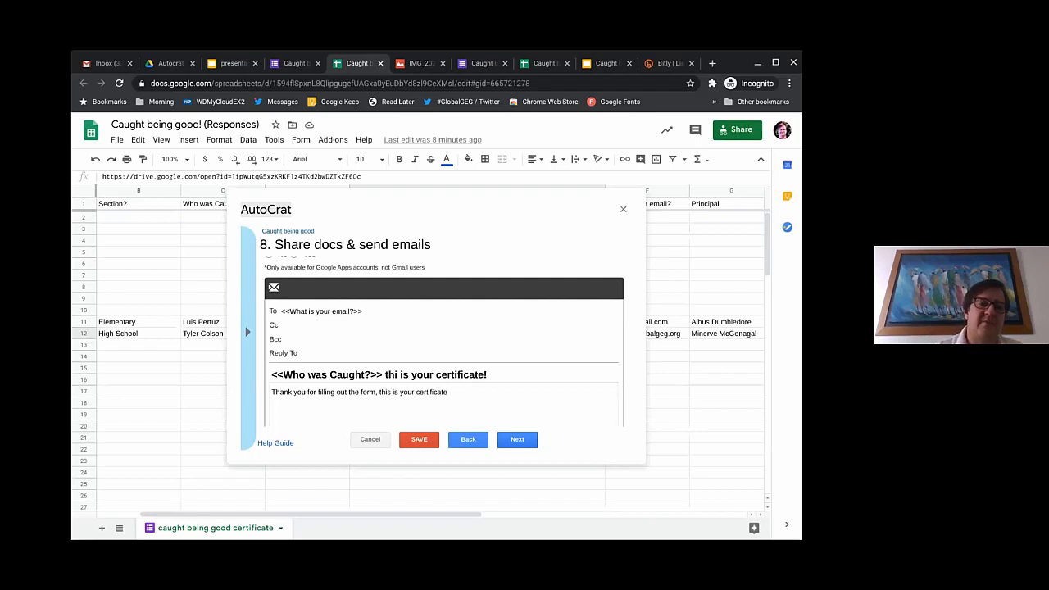
click(527, 442)
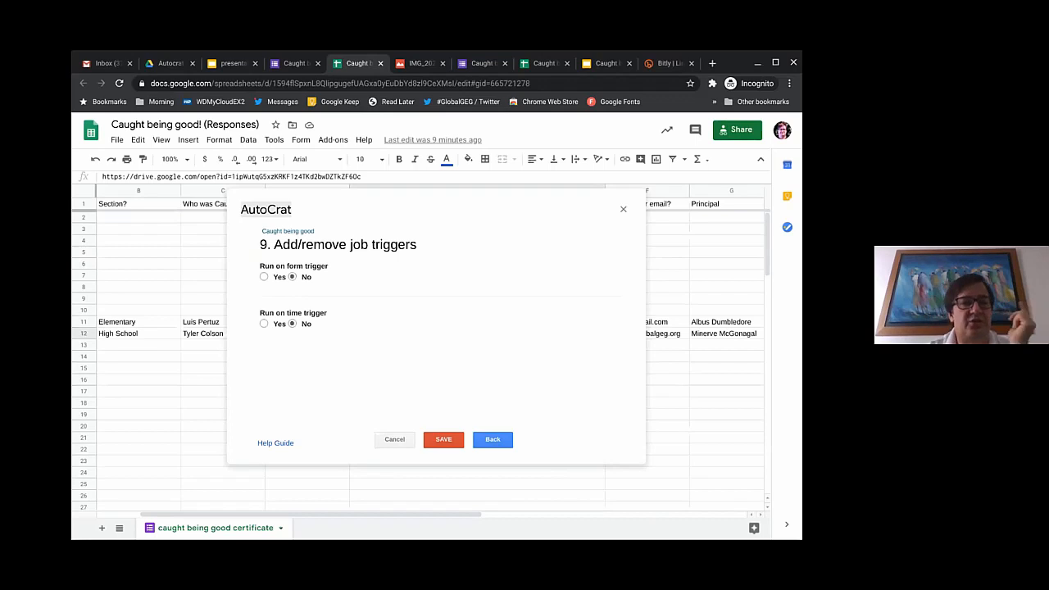
Step: Enable the form-submit trigger, save the Caught being good job, and run it
click(264, 277)
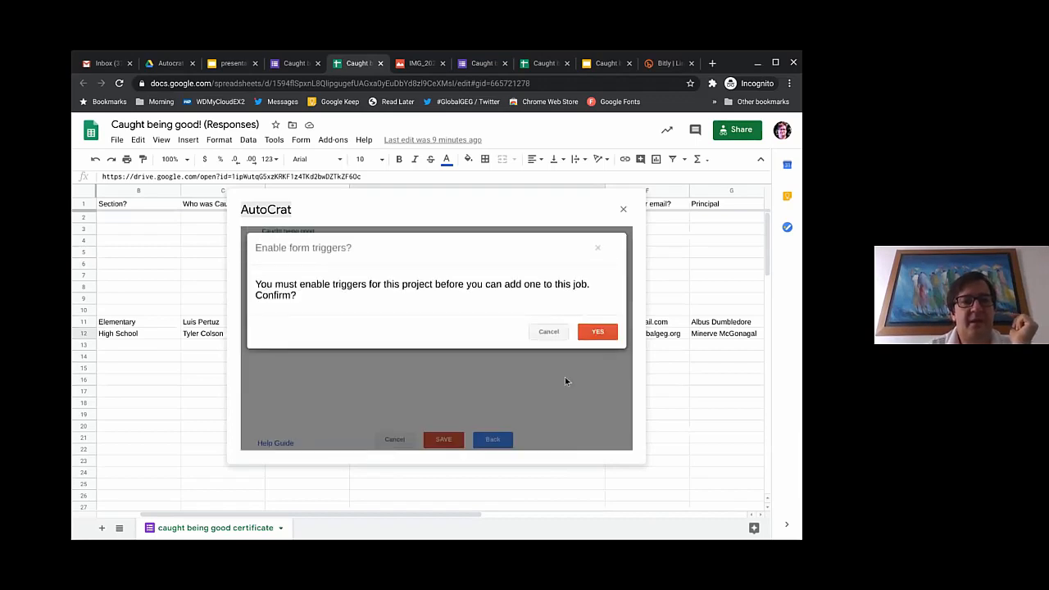
click(596, 336)
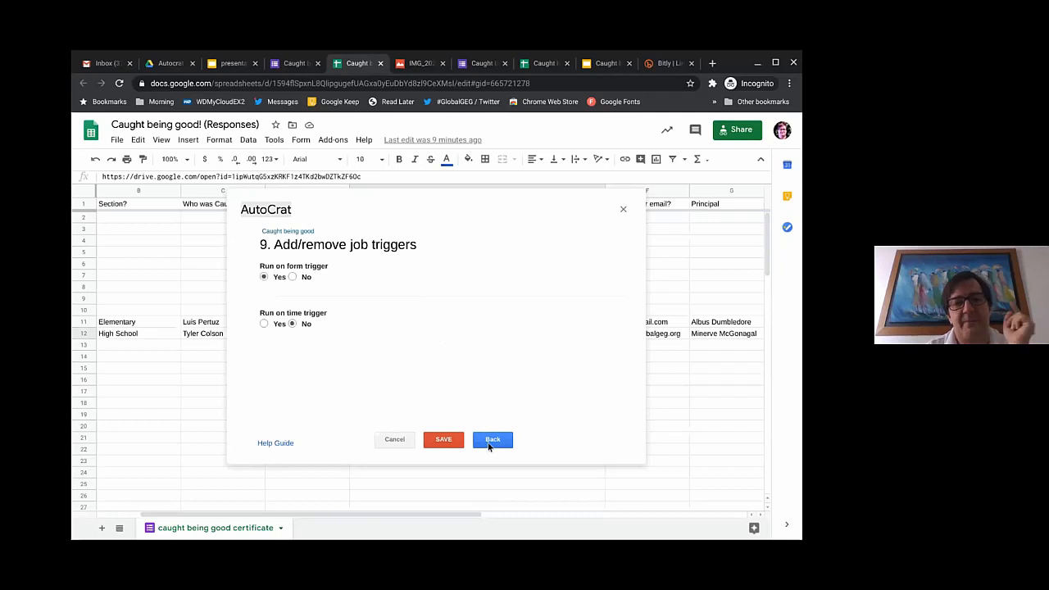
click(443, 440)
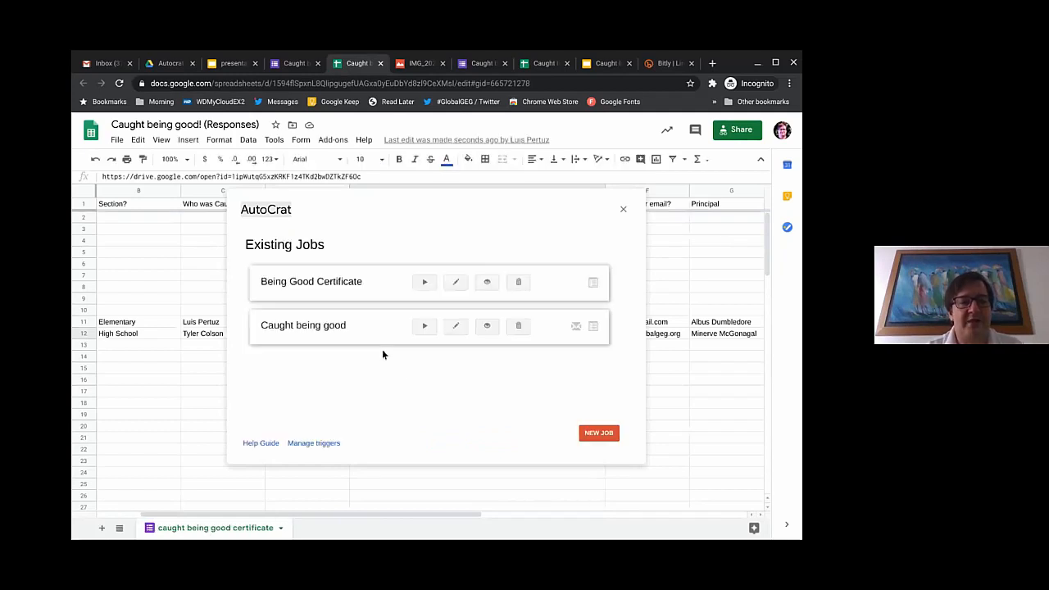
click(425, 327)
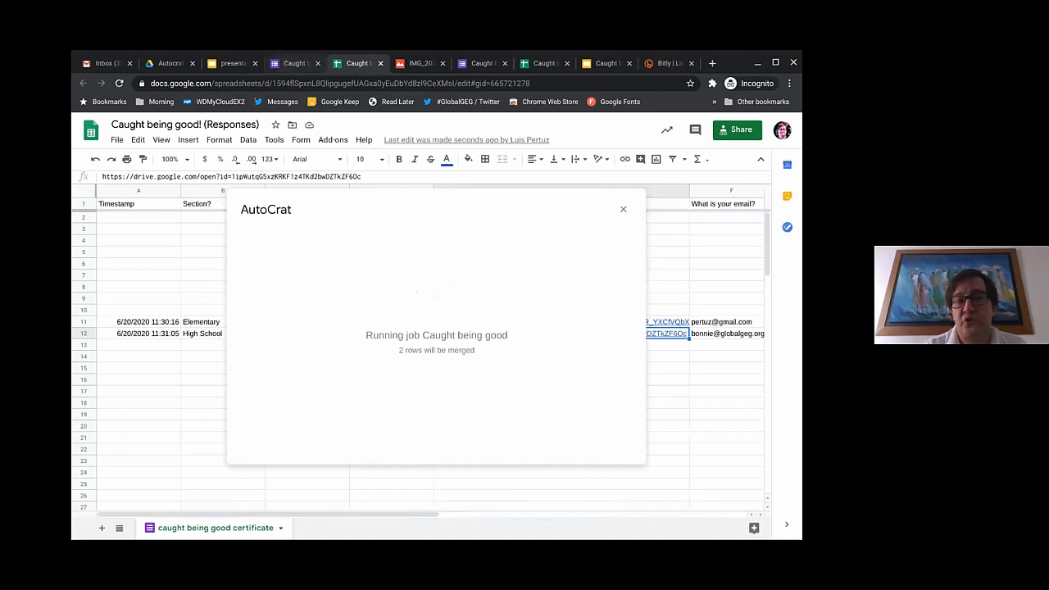
click(170, 63)
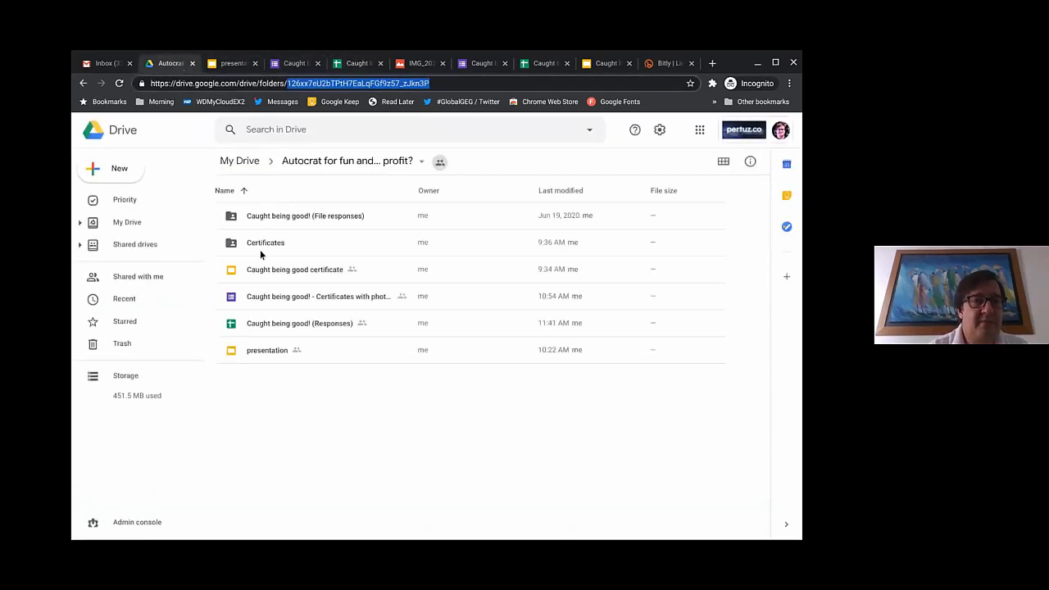
Step: Preview the generated certificate PDF in Certificates, then return to the parent folder
double_click(260, 245)
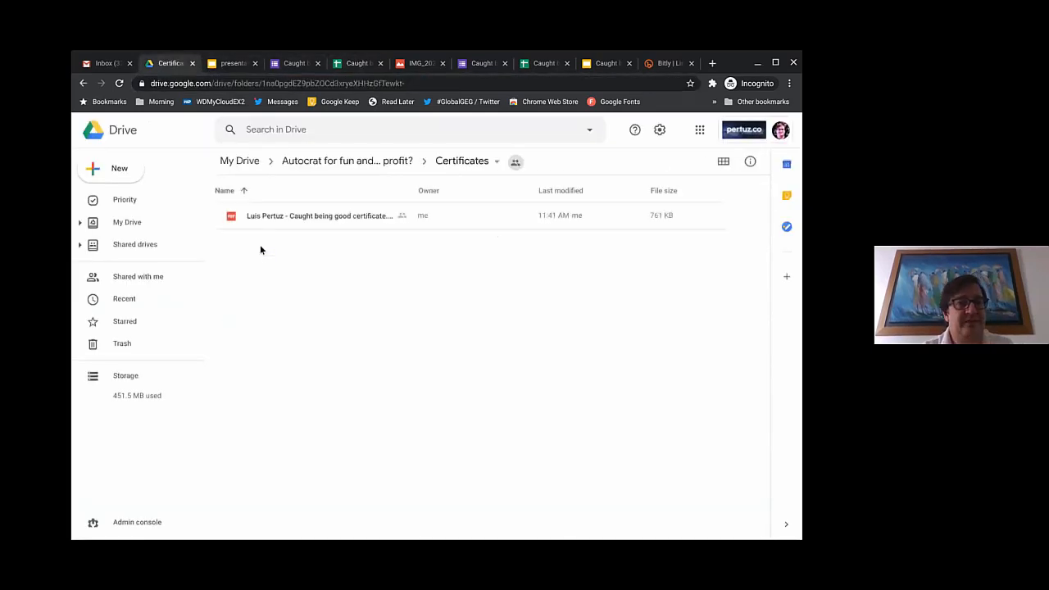
click(295, 215)
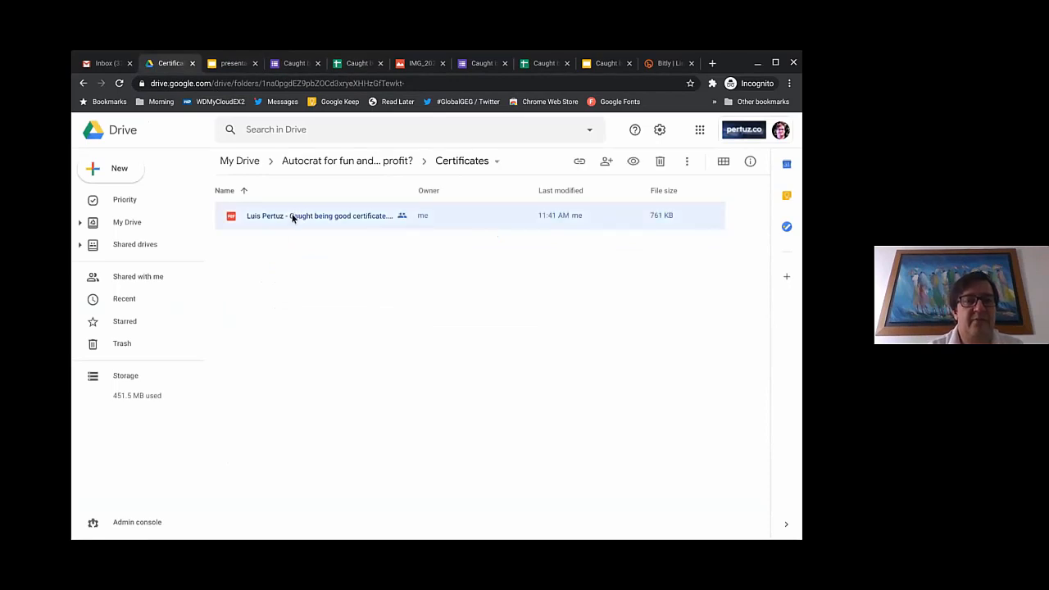
double_click(291, 216)
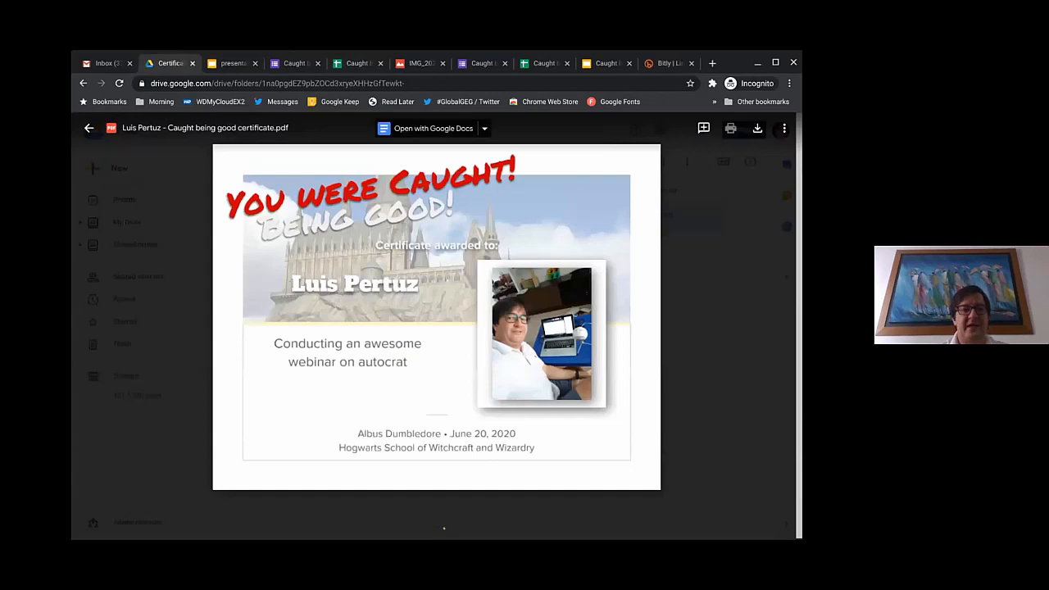
mouse_move(434, 529)
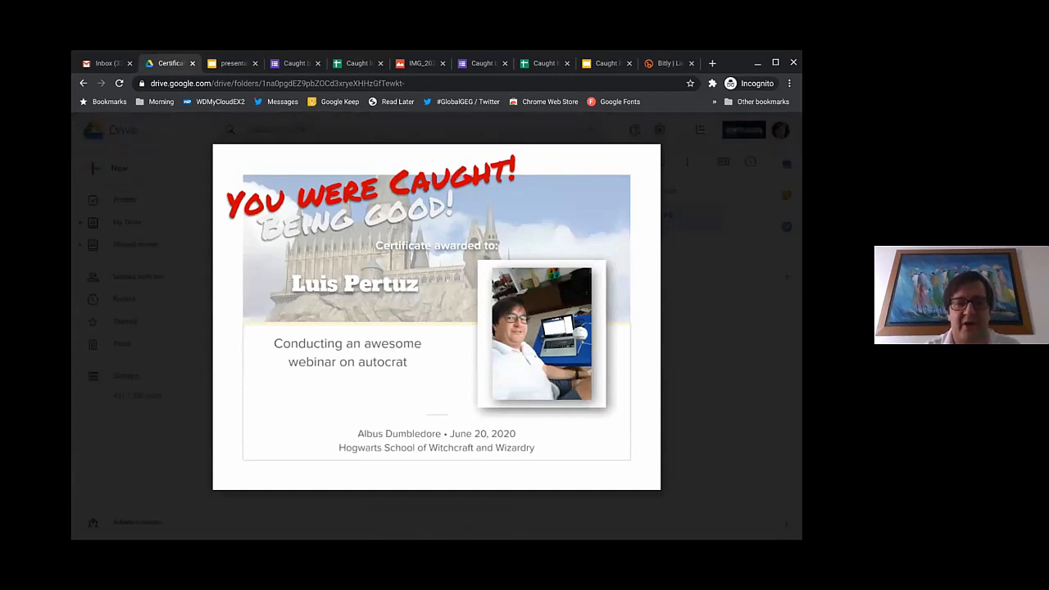
mouse_move(187, 204)
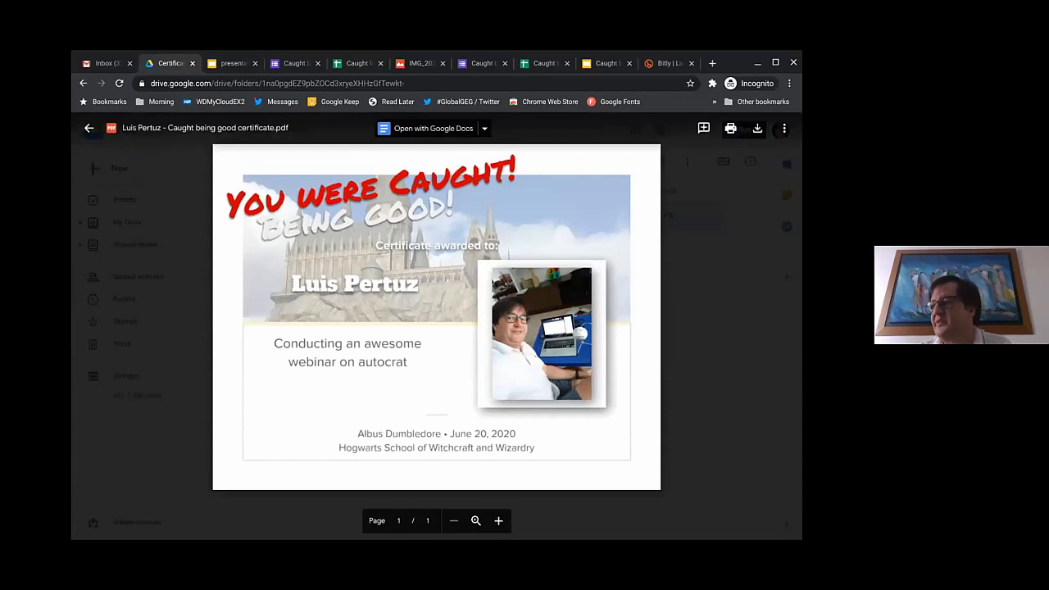
mouse_move(252, 349)
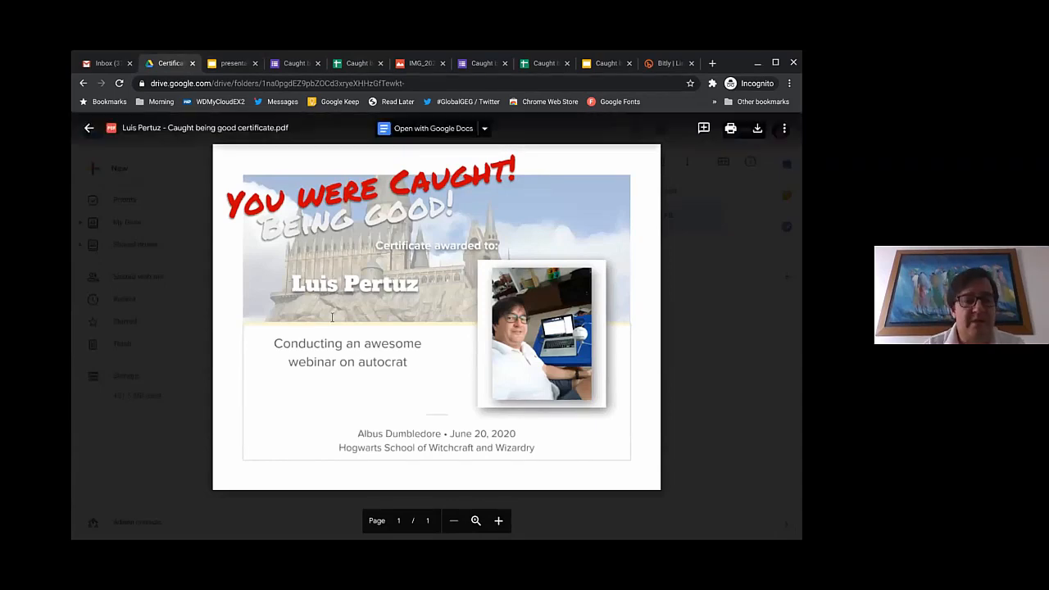
key(Escape)
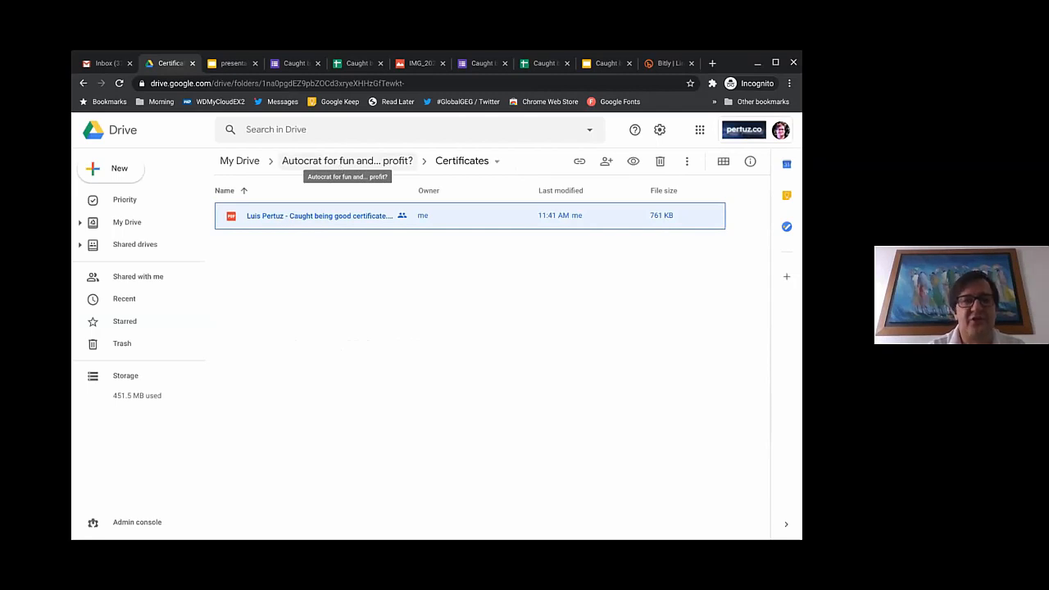
click(362, 162)
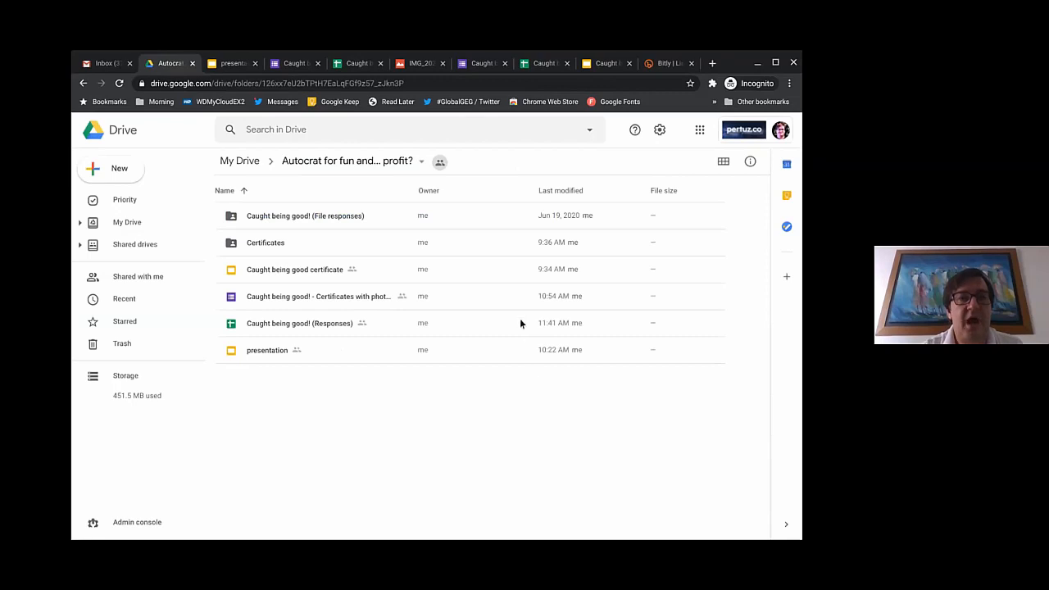
Step: View the certificate template in Slides at 50% zoom, inspecting its title text boxes and castle image
click(606, 63)
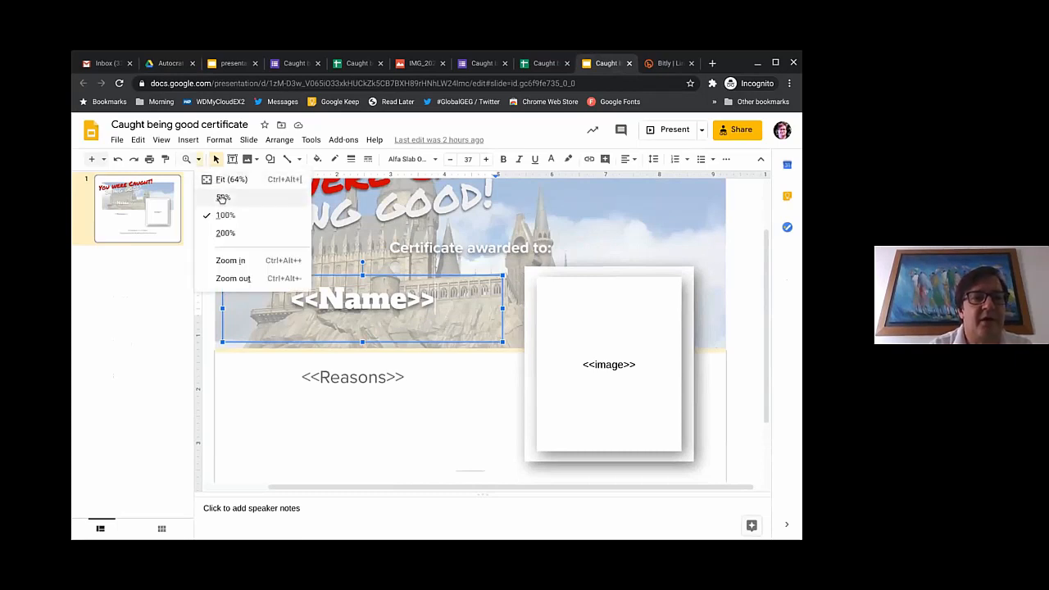
click(222, 198)
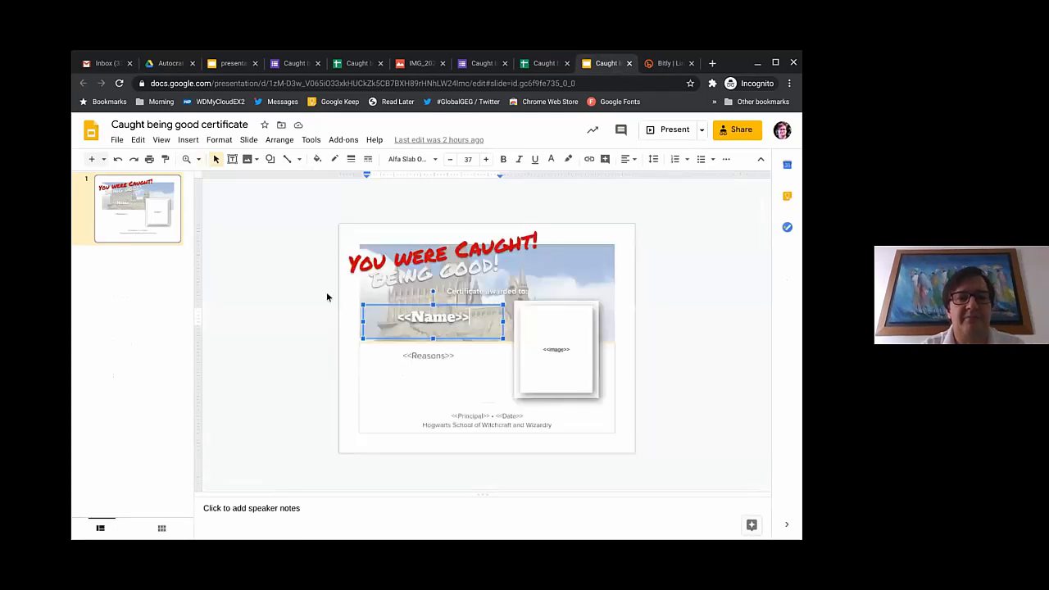
click(402, 265)
click(471, 250)
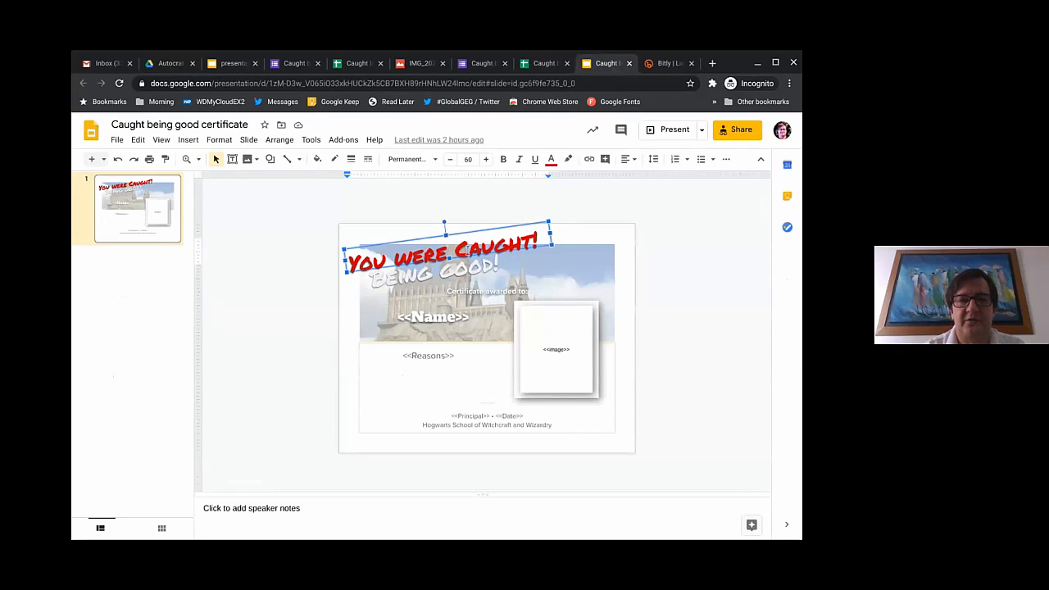
click(592, 262)
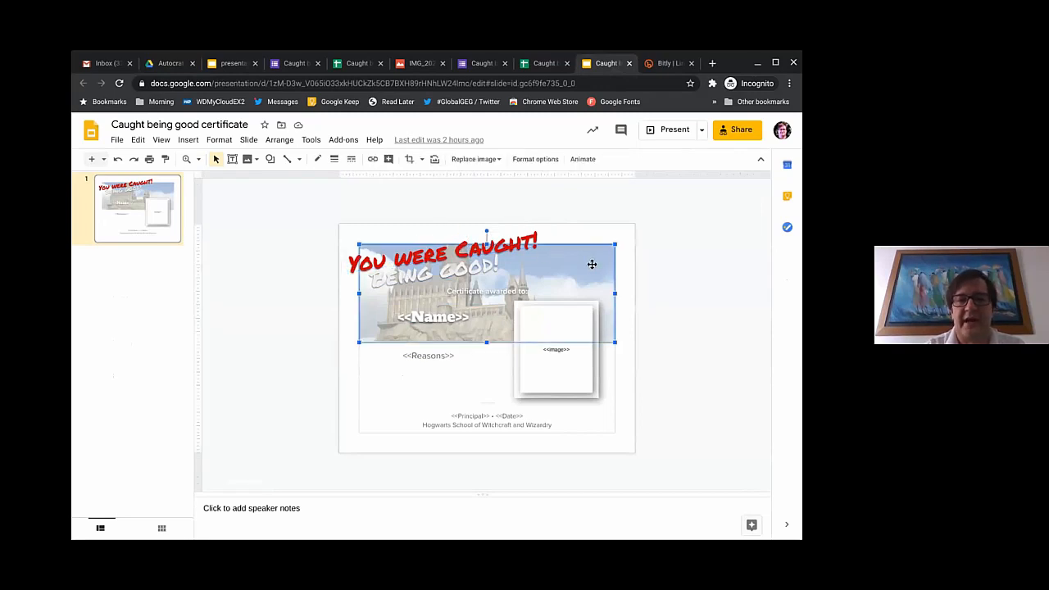
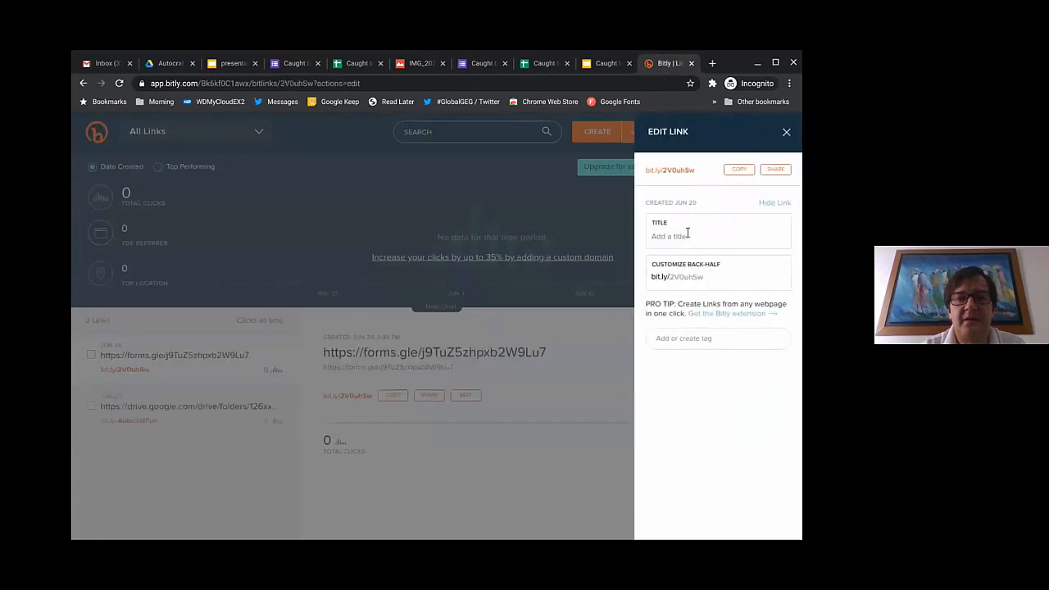
Step: Change the Bitly short link's back-half to AutocratGood and save it
click(673, 278)
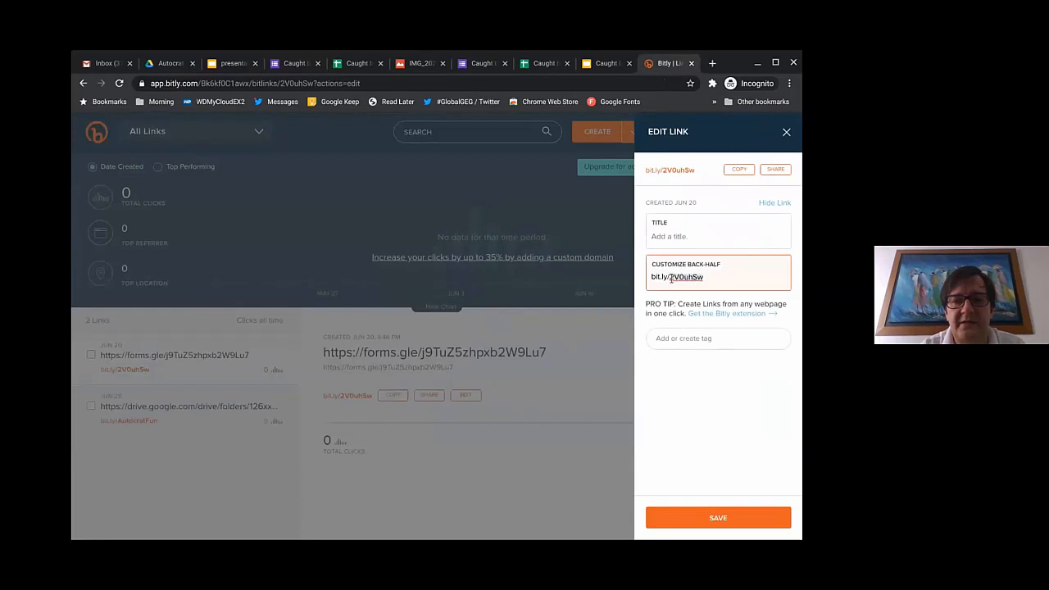
key(ctrl+a)
text(autou)
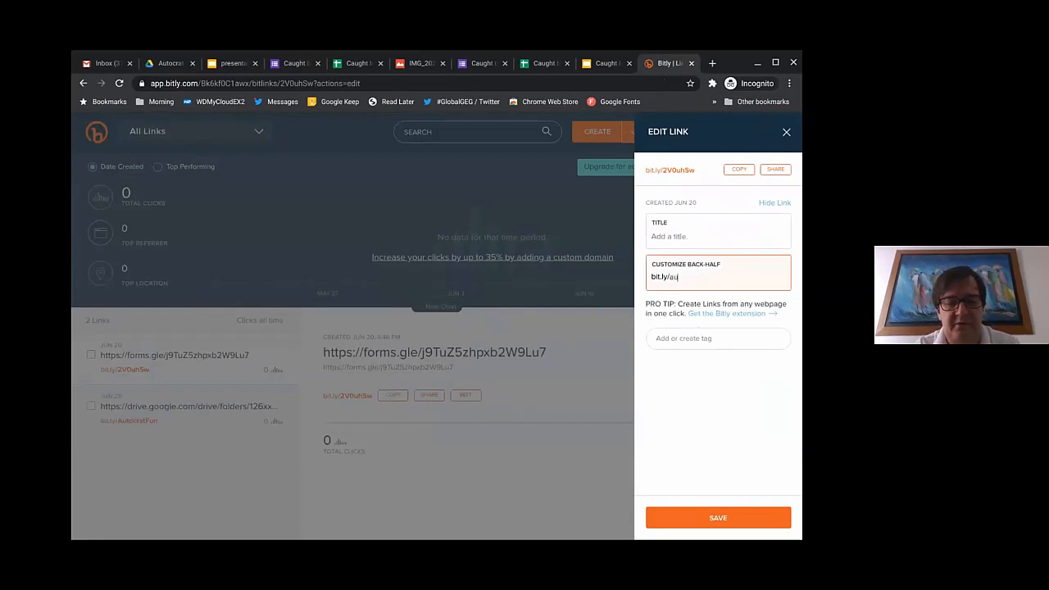
text(craf)
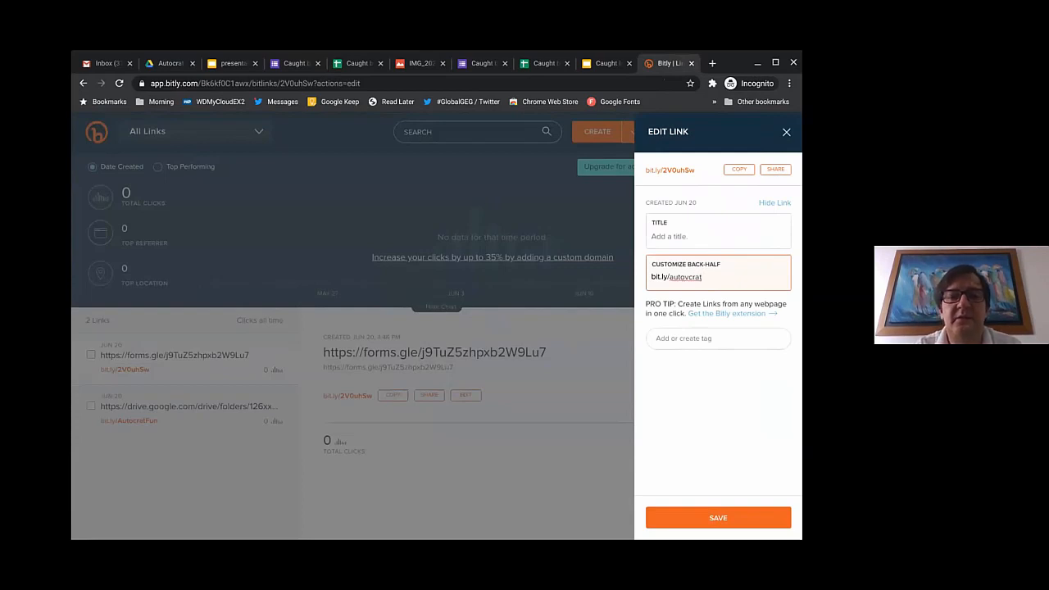
key(BackSpace)
key(BackSpace)
key(BackSpace)
key(BackSpace)
key(BackSpace)
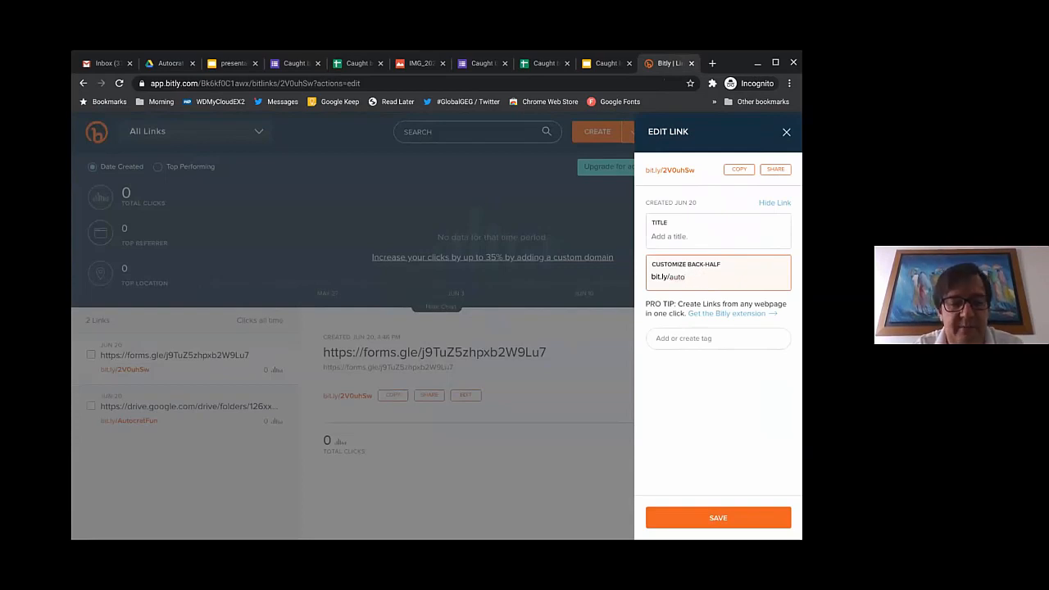
text(cratGood)
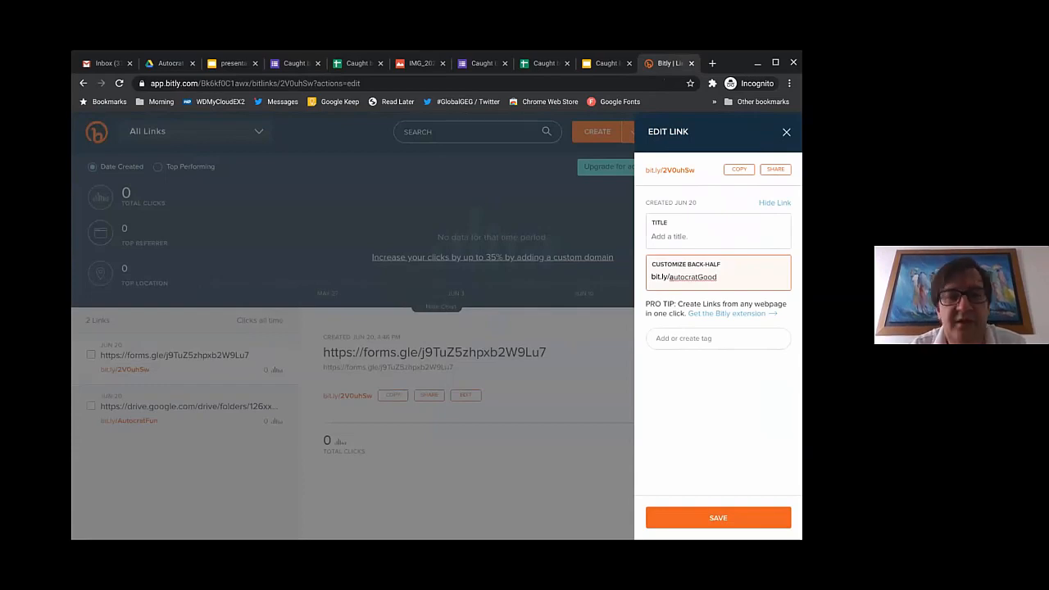
key(Delete)
text(A)
click(718, 518)
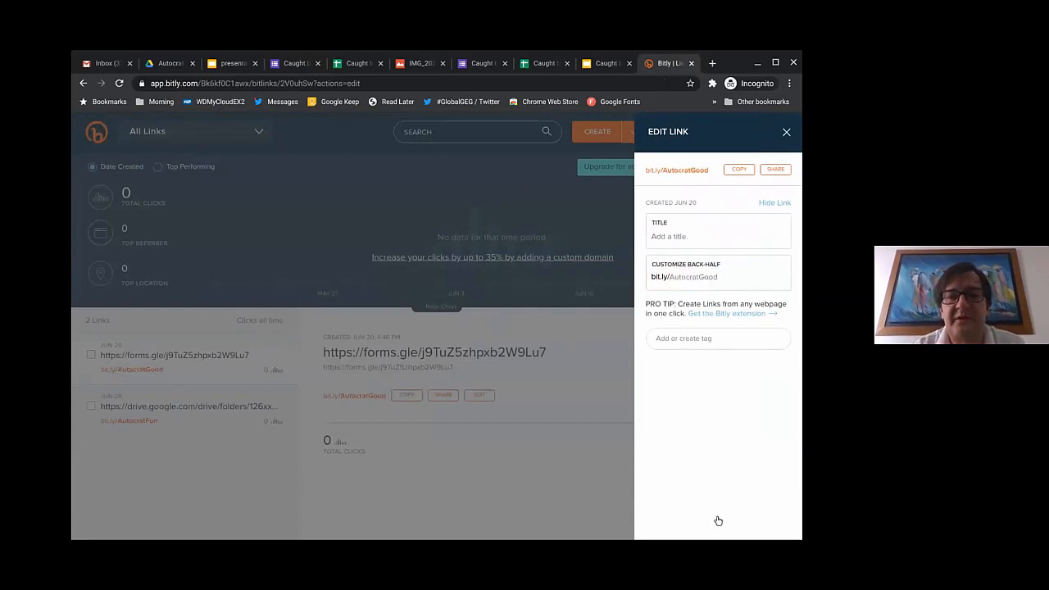
Step: Copy and save the bit.ly/AutocratGood link, then return to the Caught being good! form
click(738, 169)
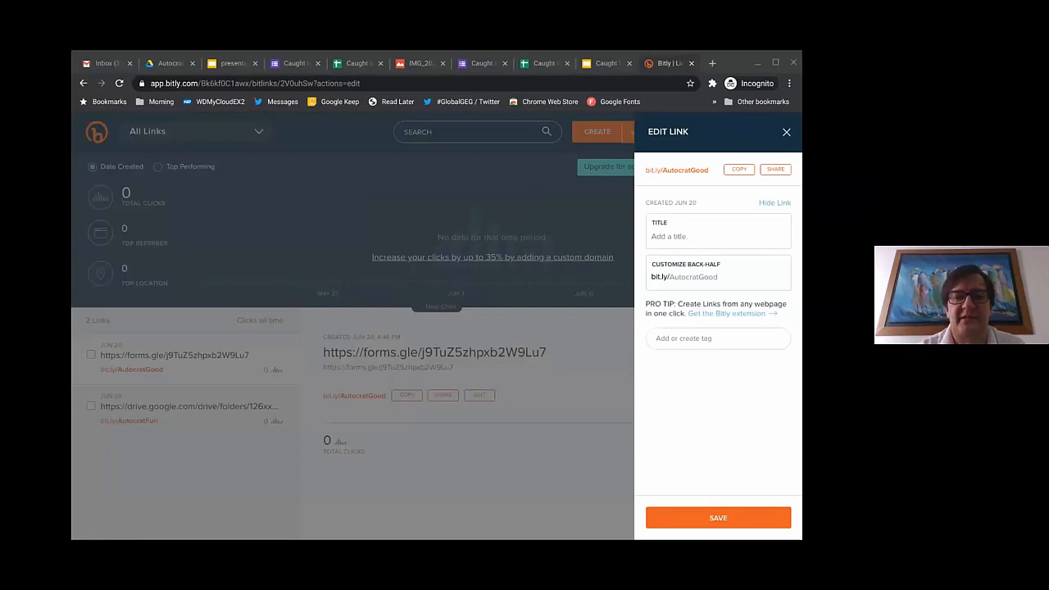
click(694, 518)
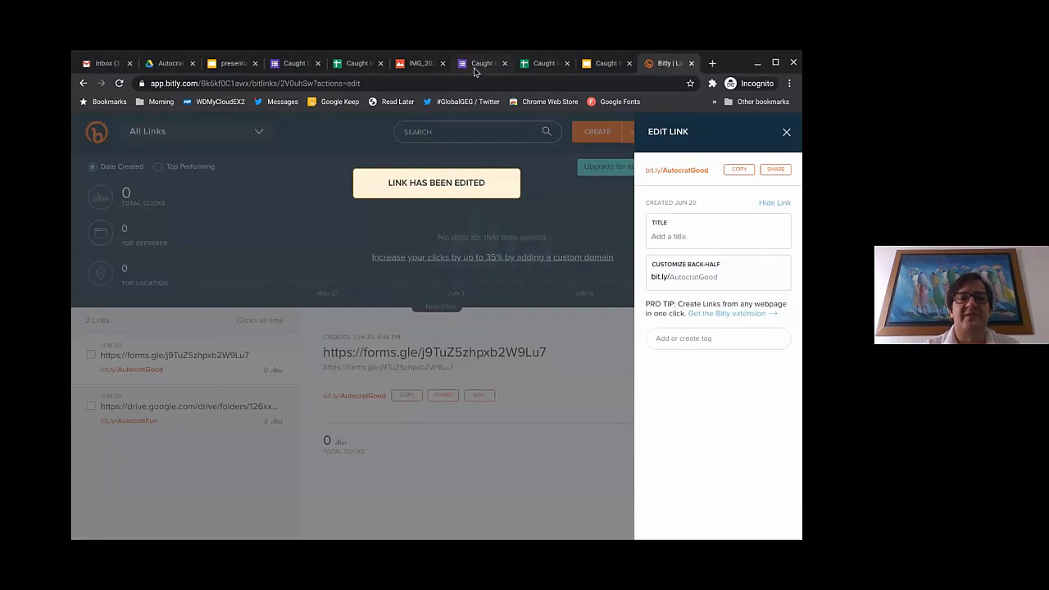
click(476, 66)
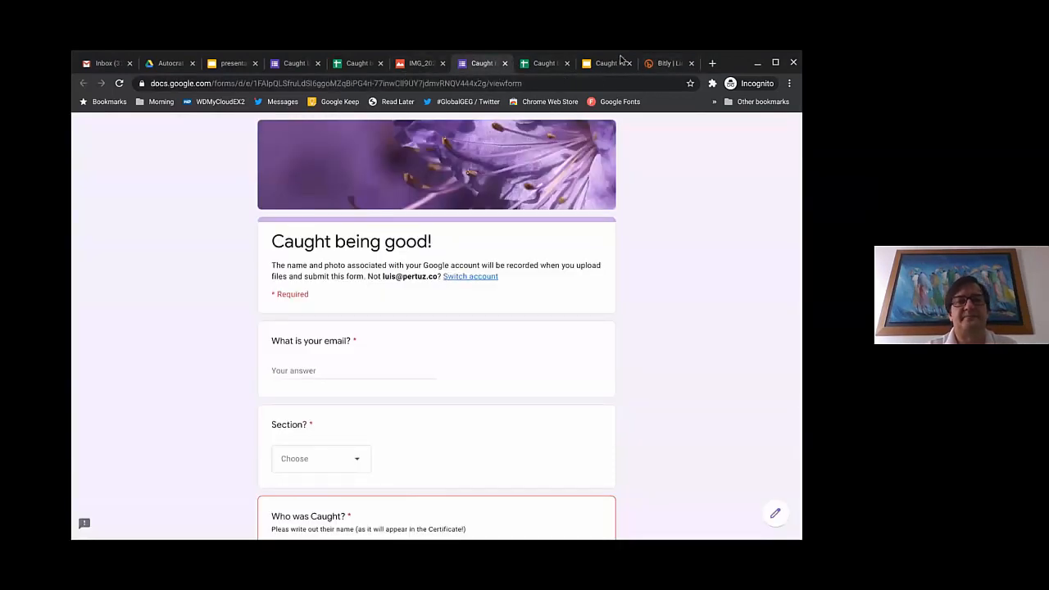
Step: Check the third submission in row 13 across the Responses columns, then return to Drive
click(542, 69)
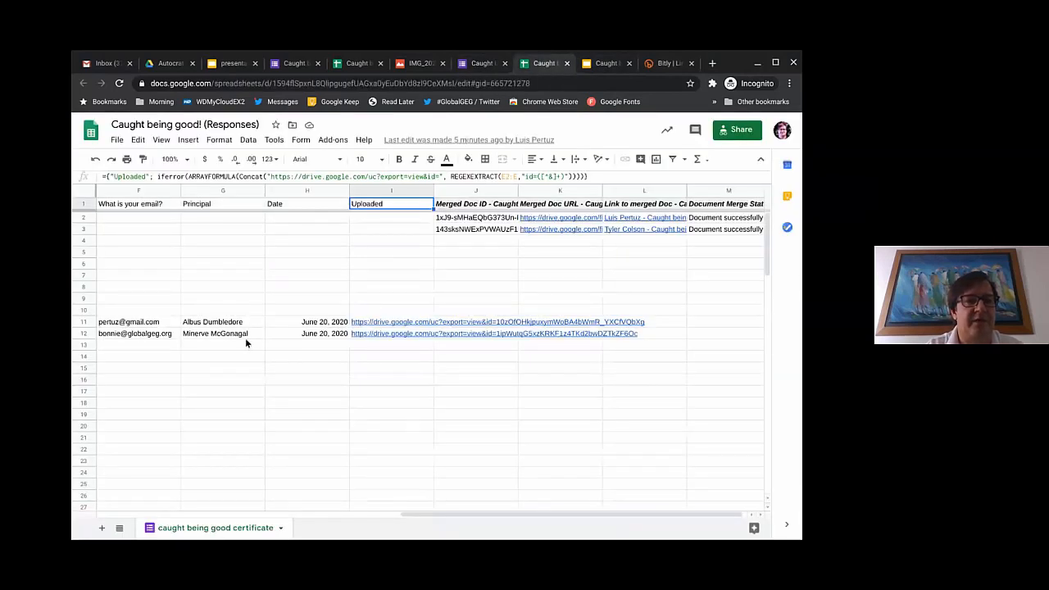
scroll(245, 338, left, 5)
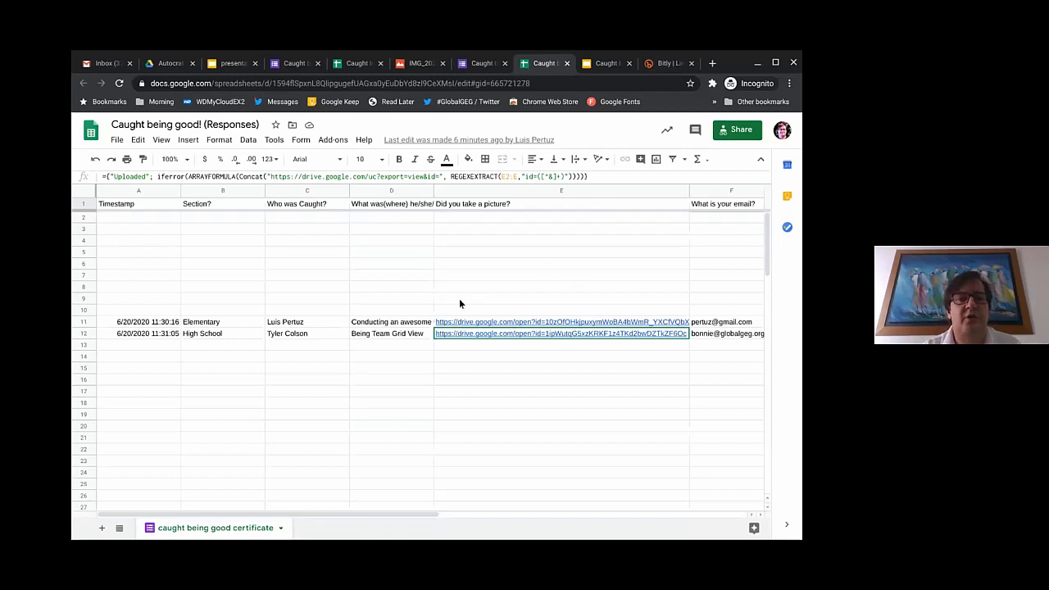
mouse_move(563, 331)
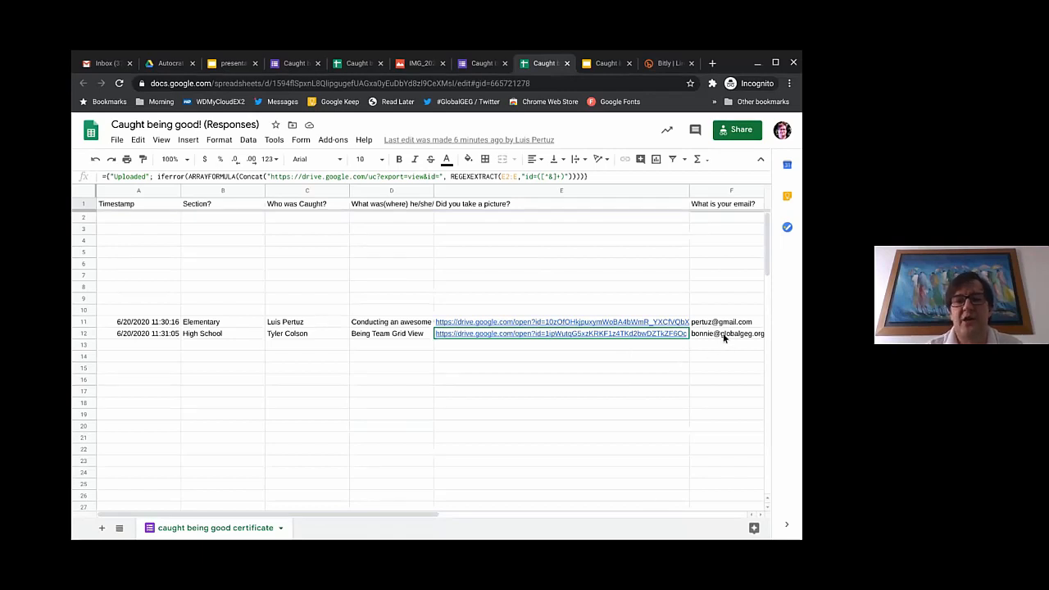
scroll(723, 332, right, 3)
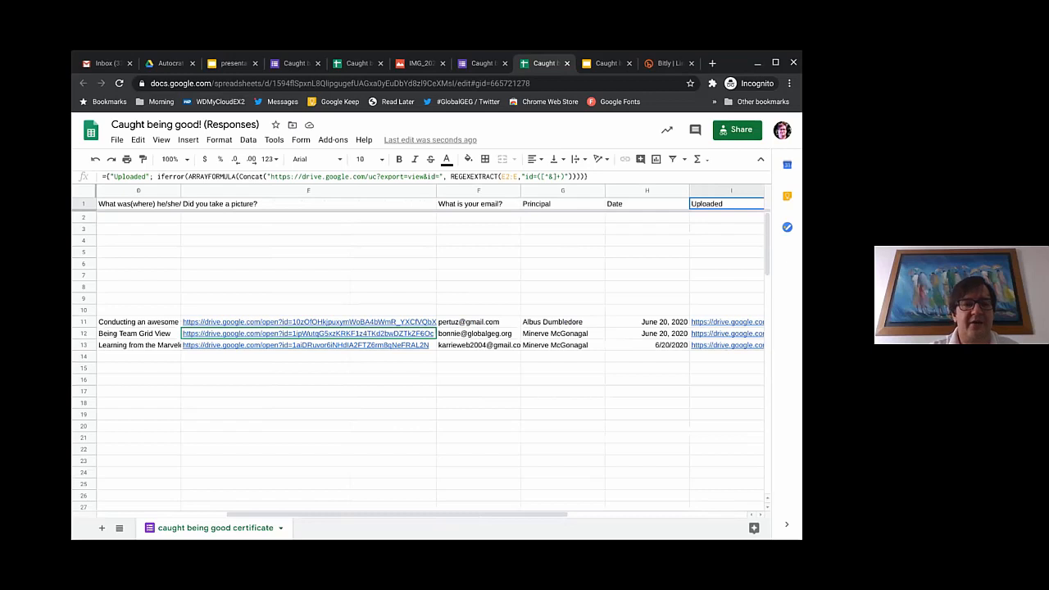
scroll(313, 422, left, 5)
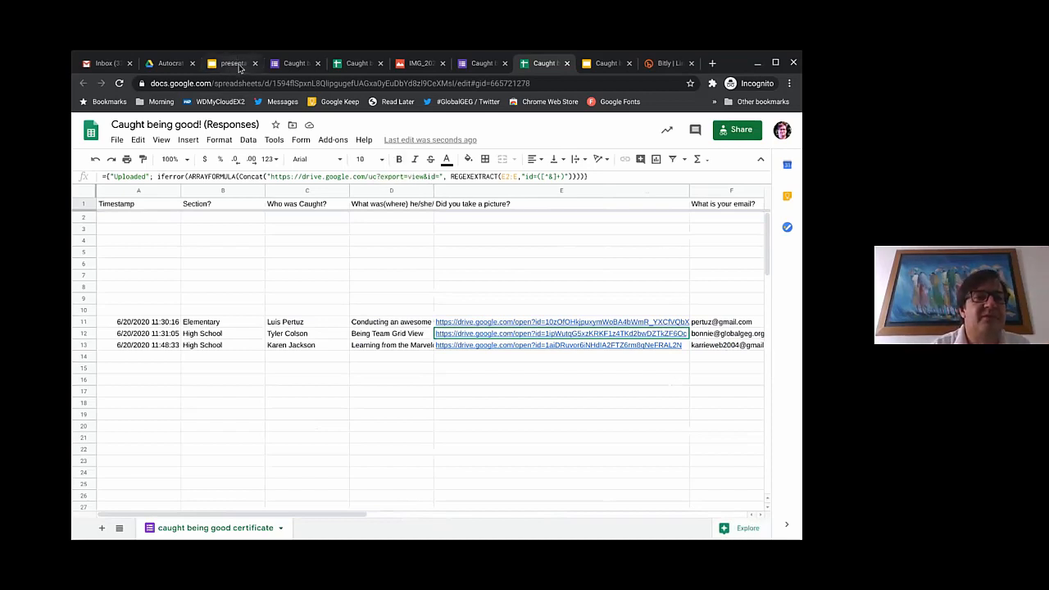
click(167, 65)
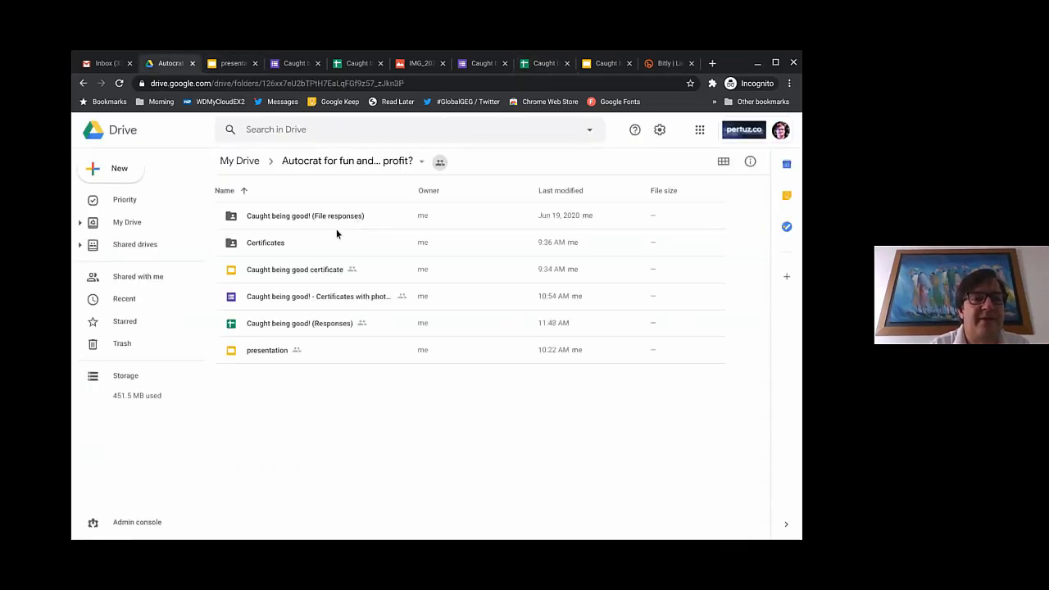
Step: Check the two generated PDFs in Certificates, then show the concat/REGEXEXTRACT formula slide
double_click(271, 245)
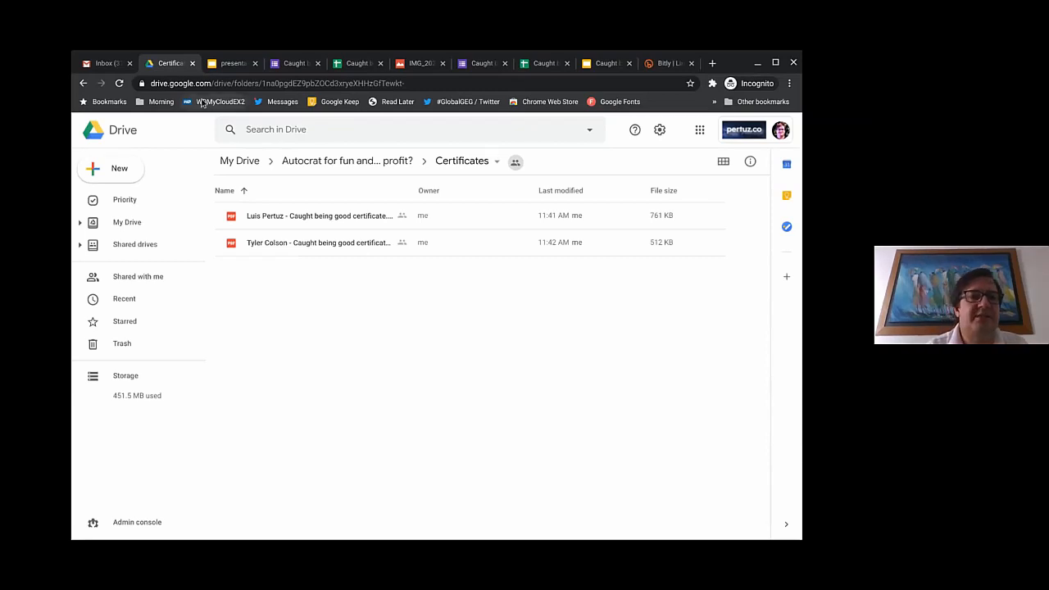
click(230, 65)
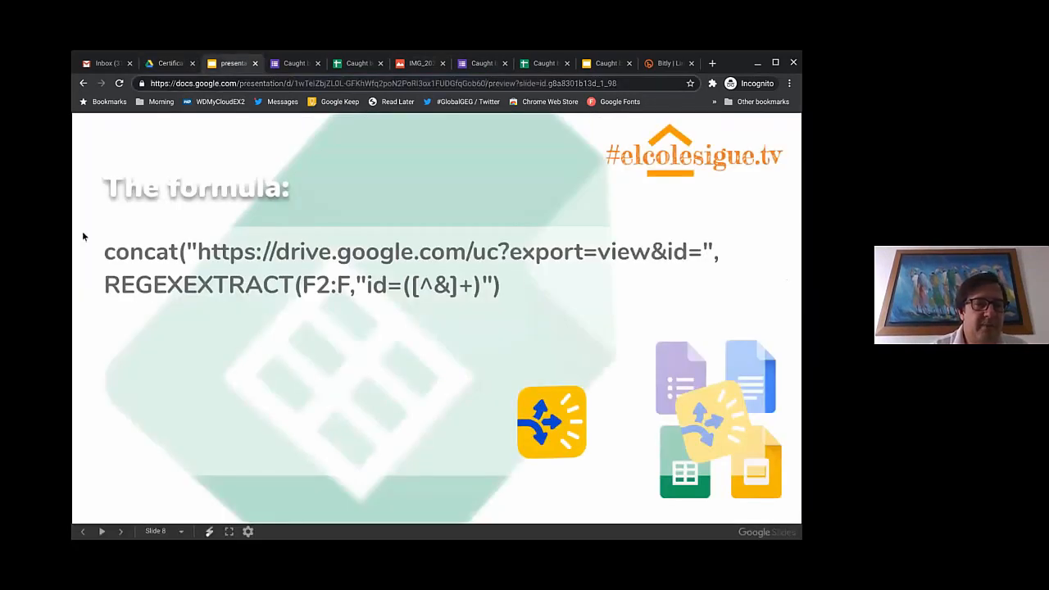
Step: Show the resources slide with bit.ly/AutocratFun, then return to the Certificates folder
click(426, 344)
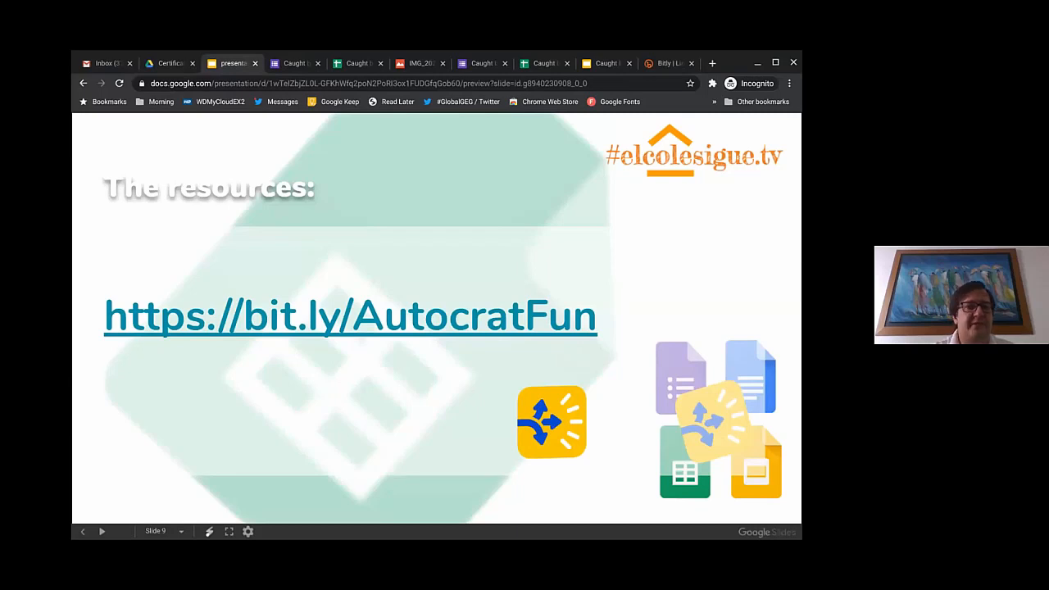
click(170, 63)
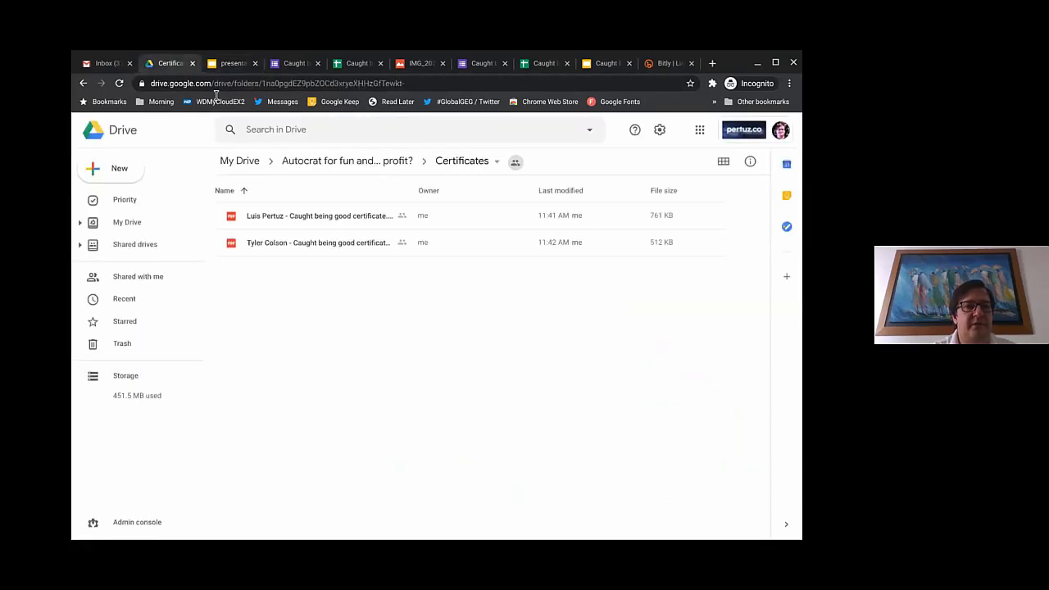
Step: Go up to the Autocrat for fun and... profit? folder via the breadcrumb
click(312, 164)
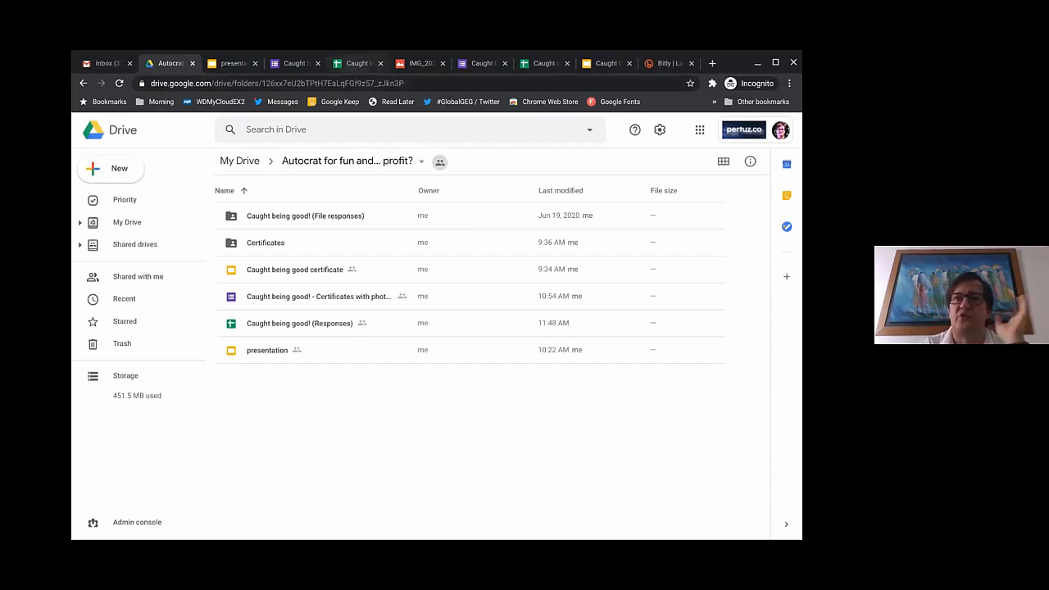
Step: Preview the photo link in cell E12 and close the extra spreadsheet tab
click(537, 64)
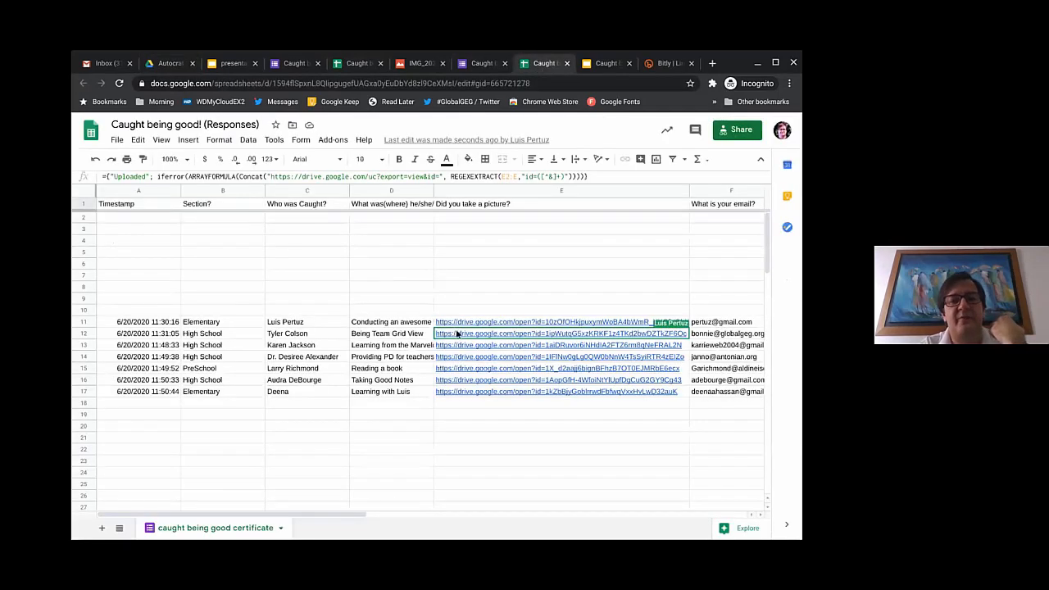
click(456, 334)
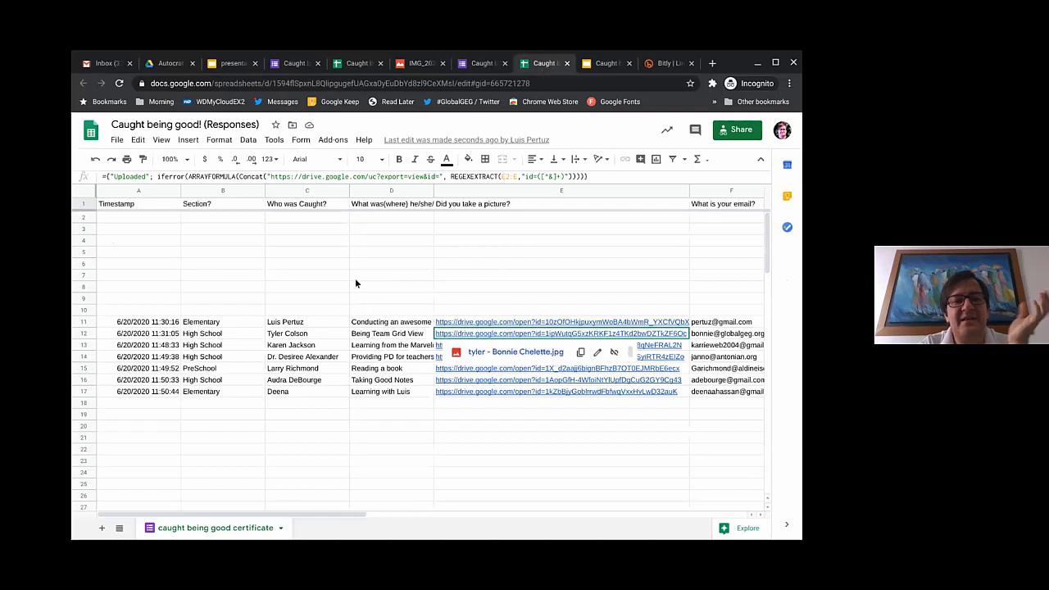
click(381, 64)
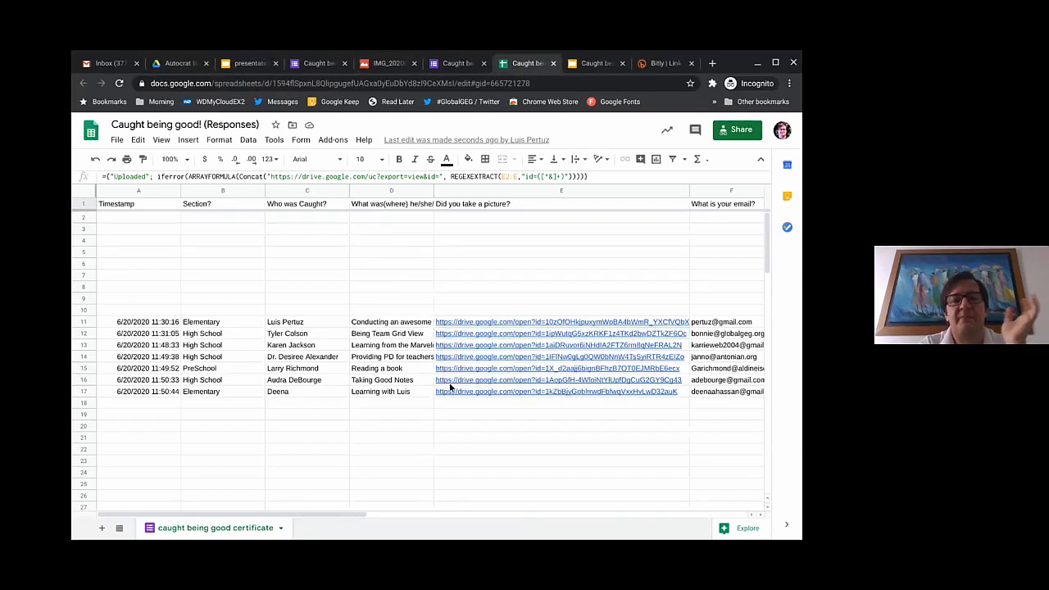
Step: Inspect the seven submissions from C11 across the photo link and principal columns
mouse_move(449, 387)
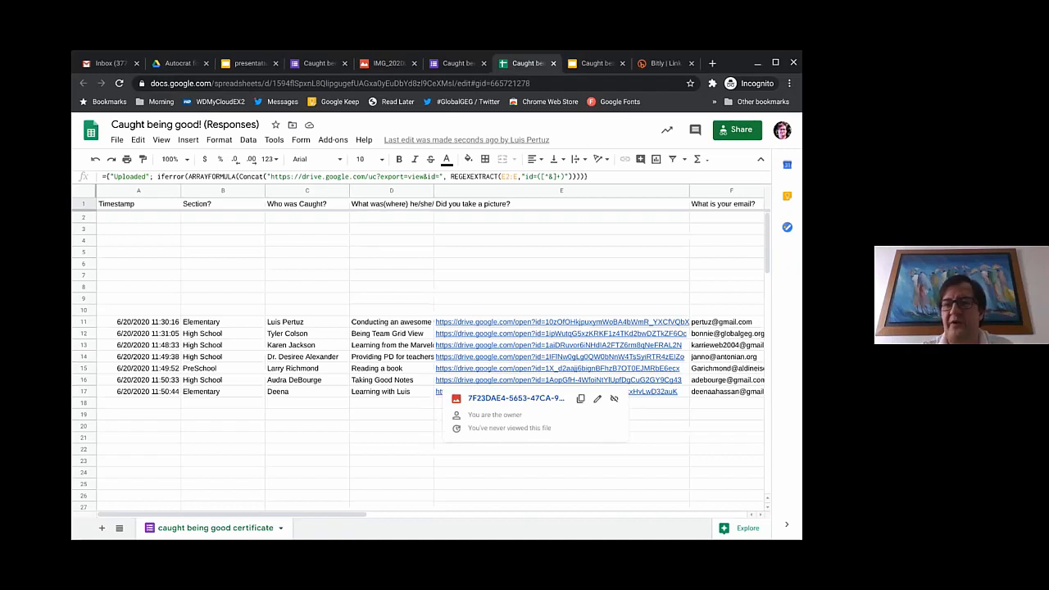
click(297, 324)
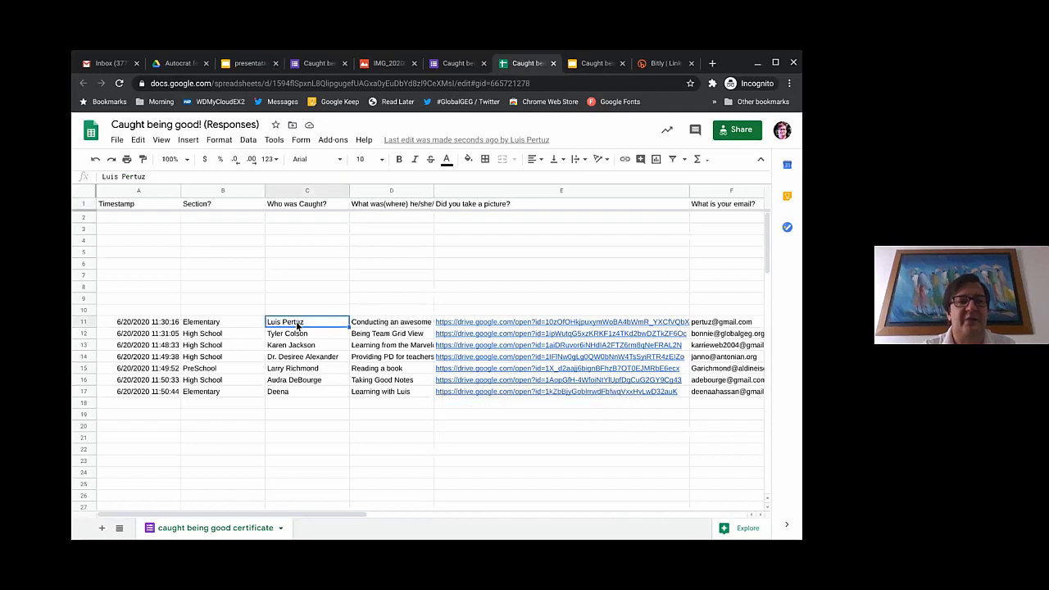
key(Right)
key(Left)
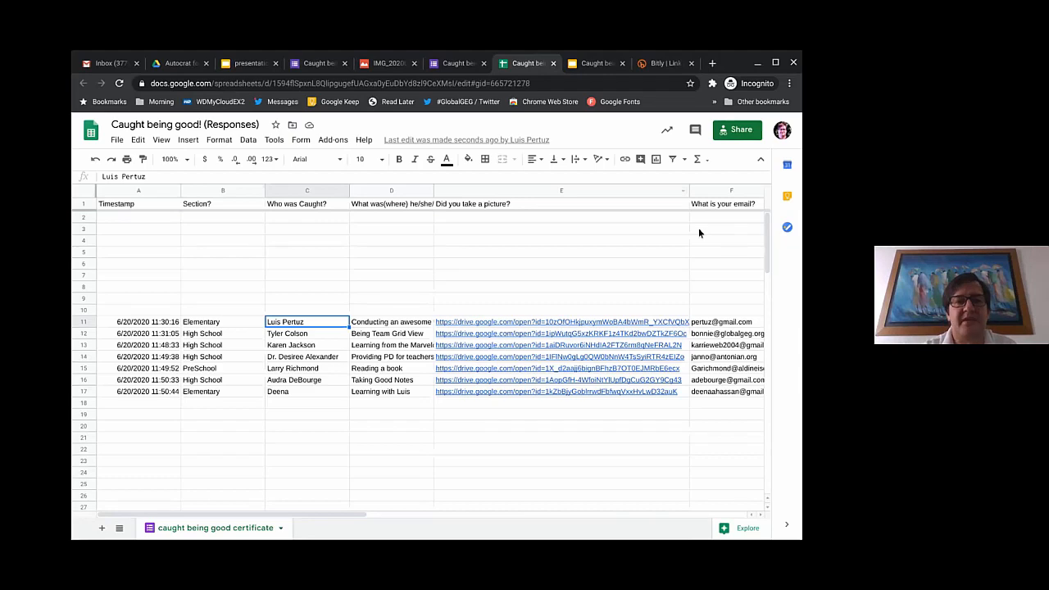
scroll(699, 232, right, 12)
scroll(699, 233, left, 12)
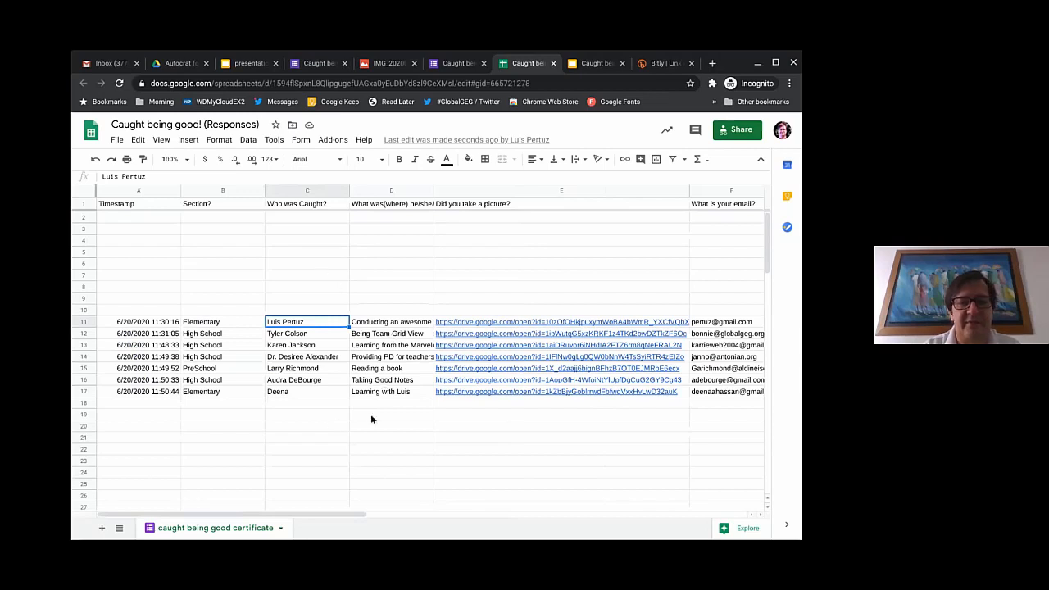
scroll(382, 417, right, 1)
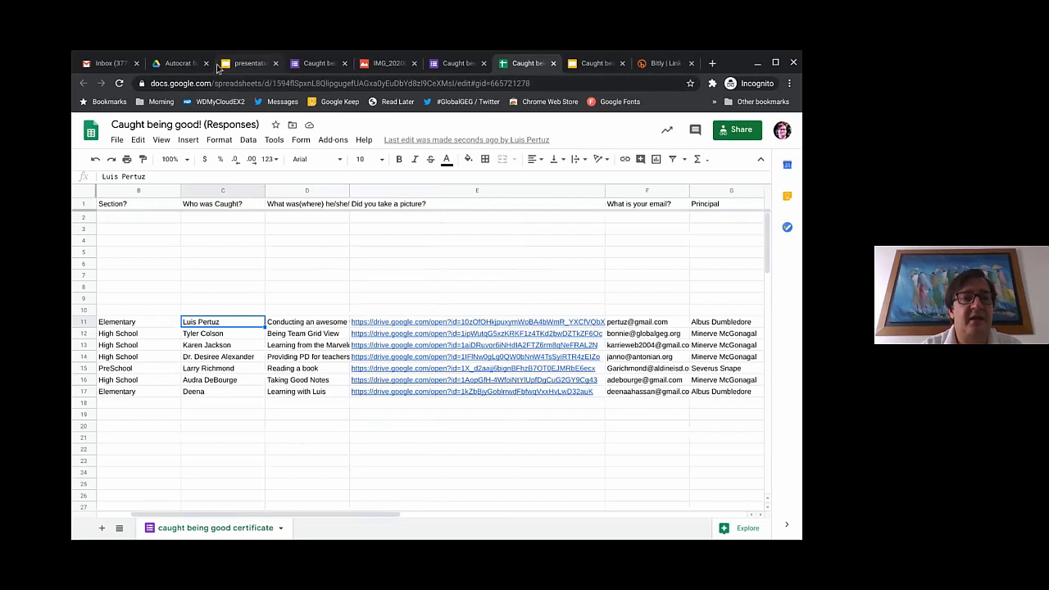
Step: Open the Certificates folder and page through several generated certificate PDF previews
click(185, 65)
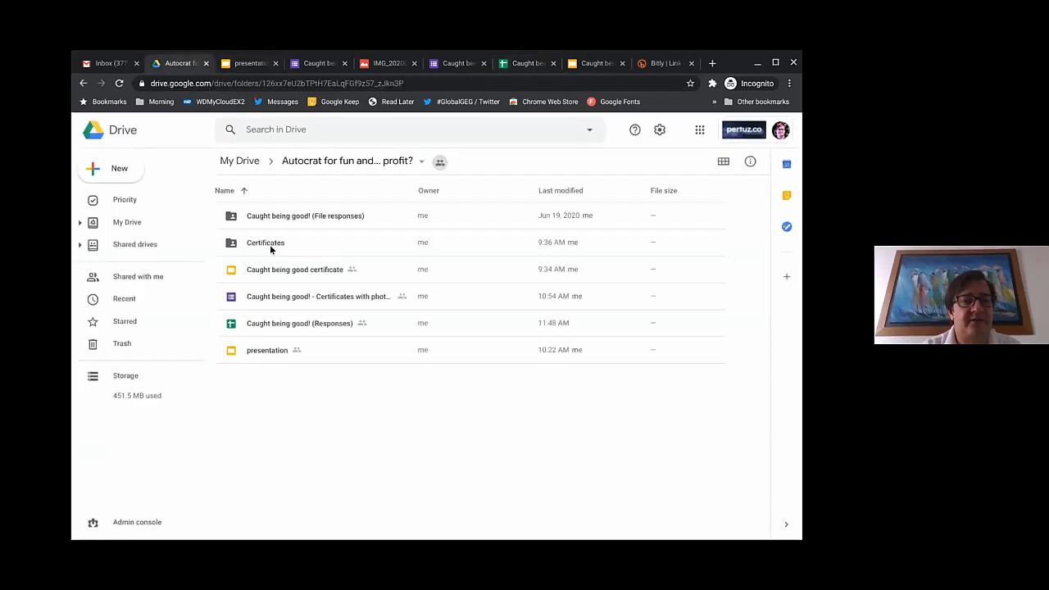
double_click(269, 244)
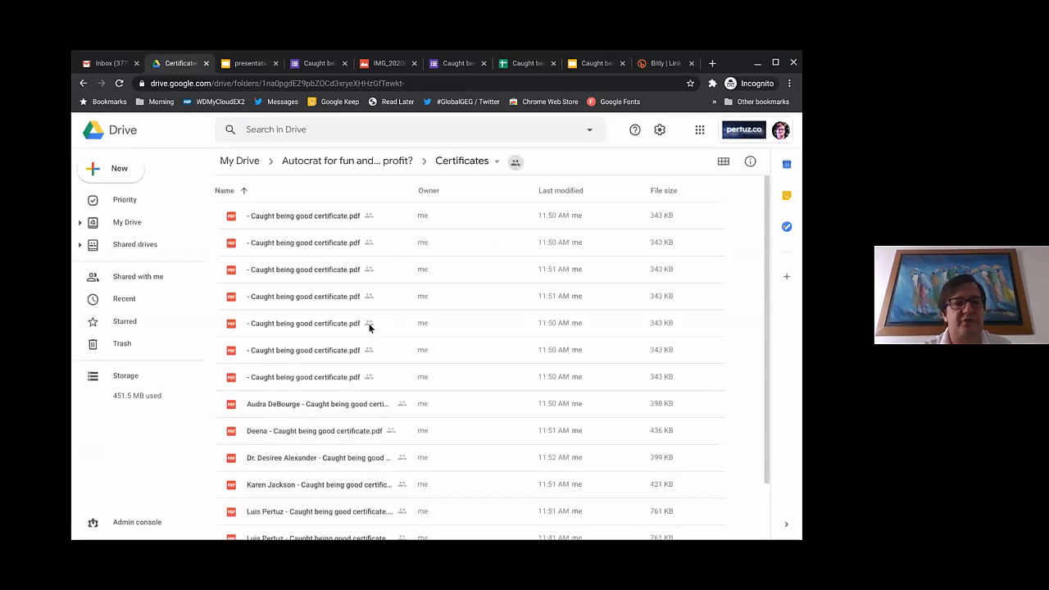
scroll(369, 327, down, 1)
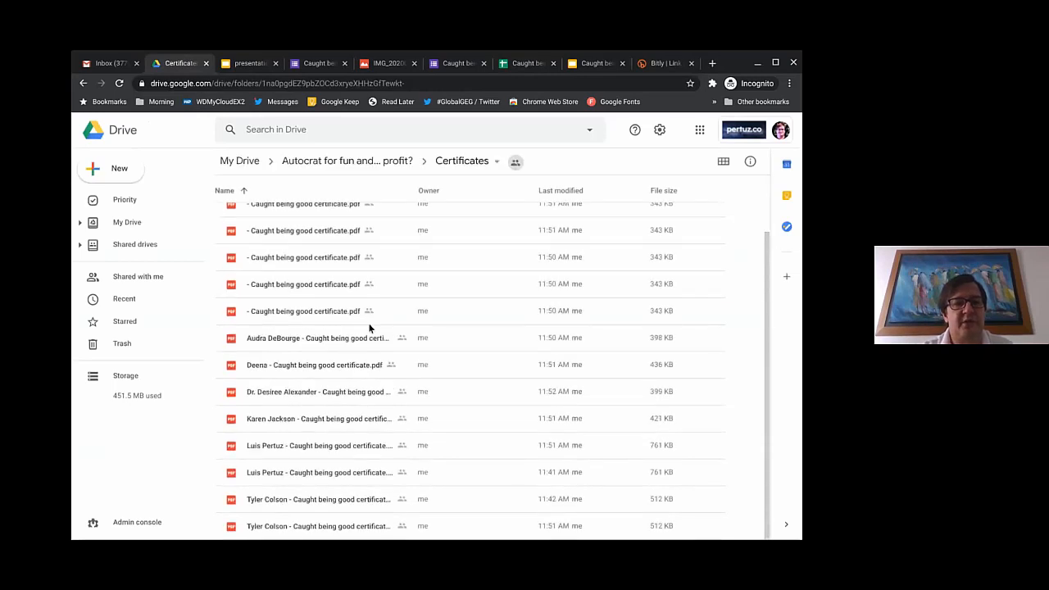
double_click(301, 394)
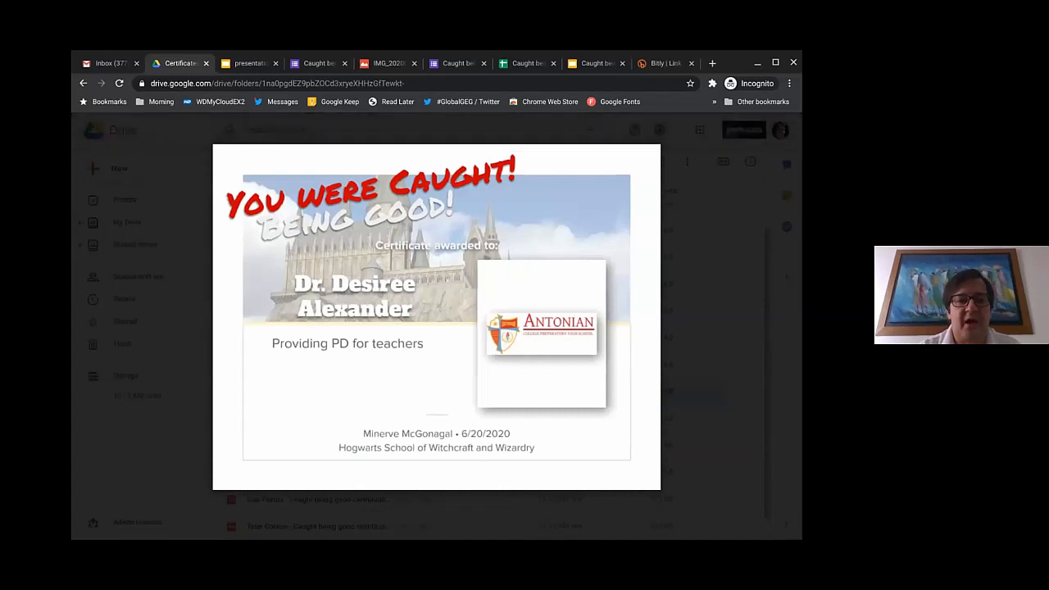
key(Right)
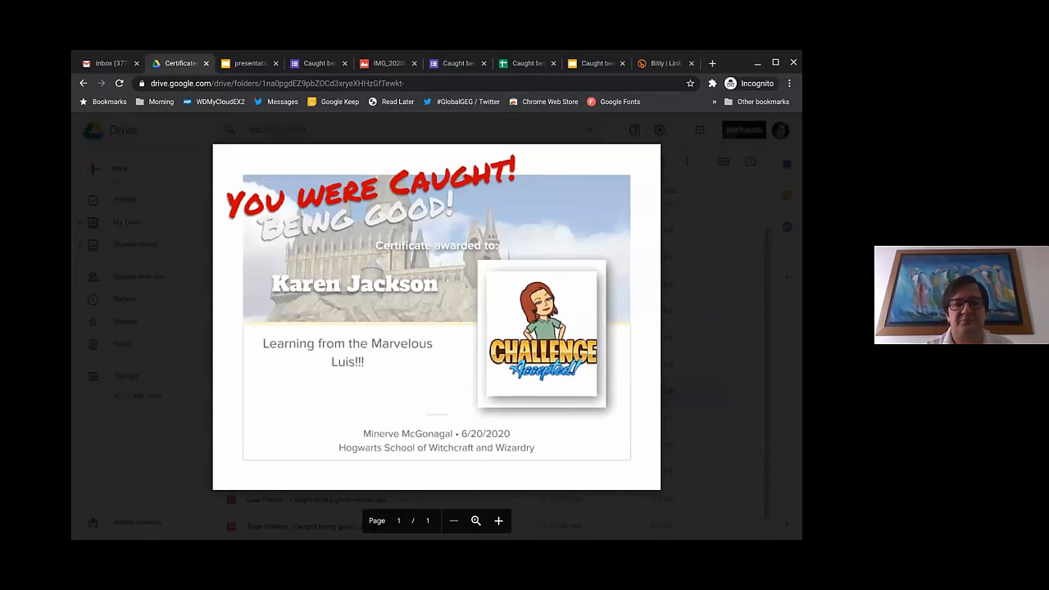
key(Right)
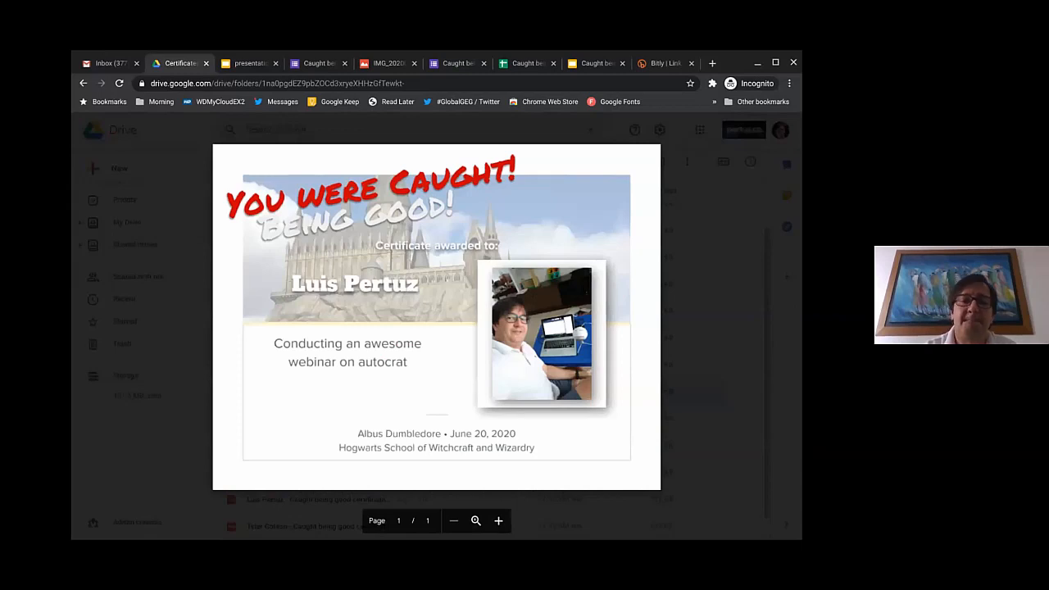
key(Escape)
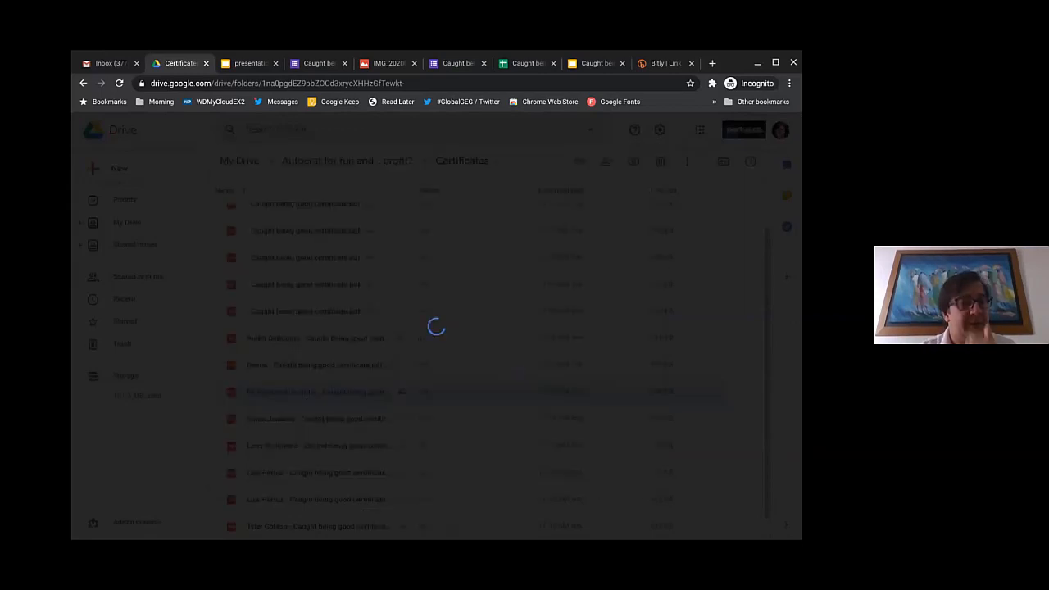
key(Right)
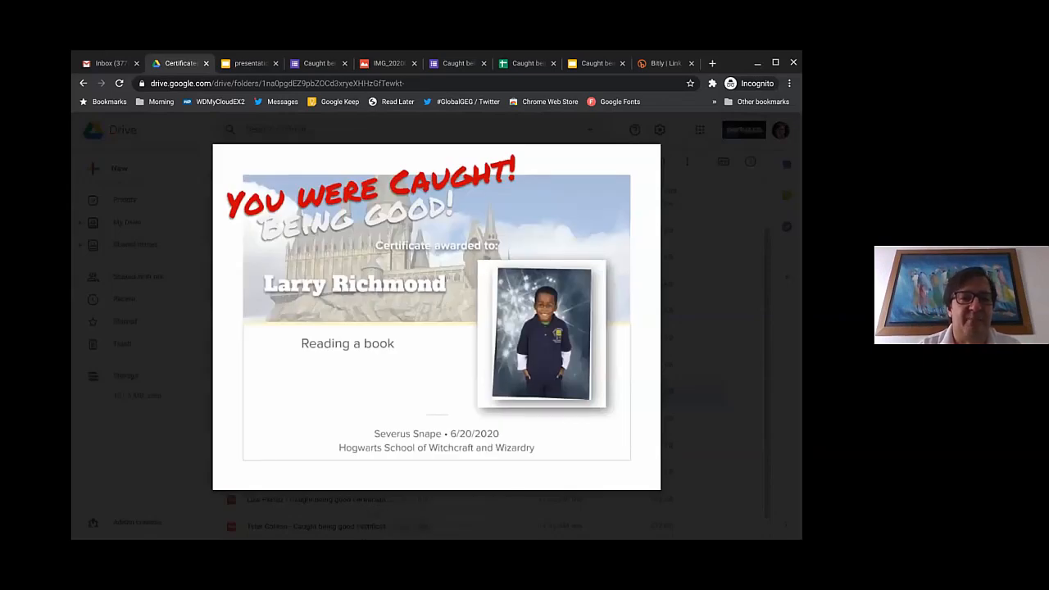
key(Escape)
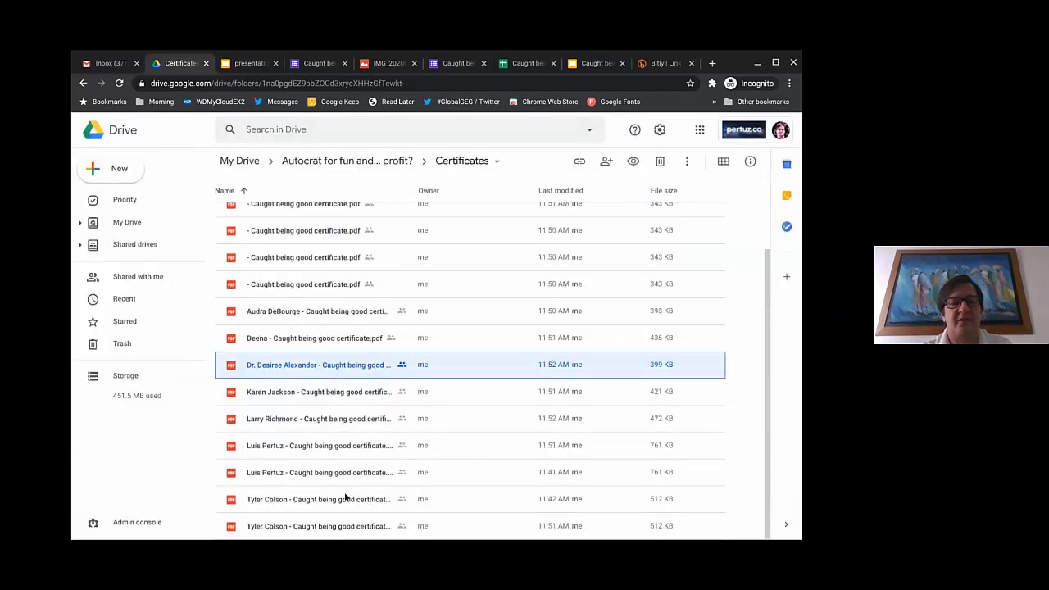
Step: Recheck the Responses sheet columns, then step the presentation back to the introduction slide
scroll(344, 497, up, 2)
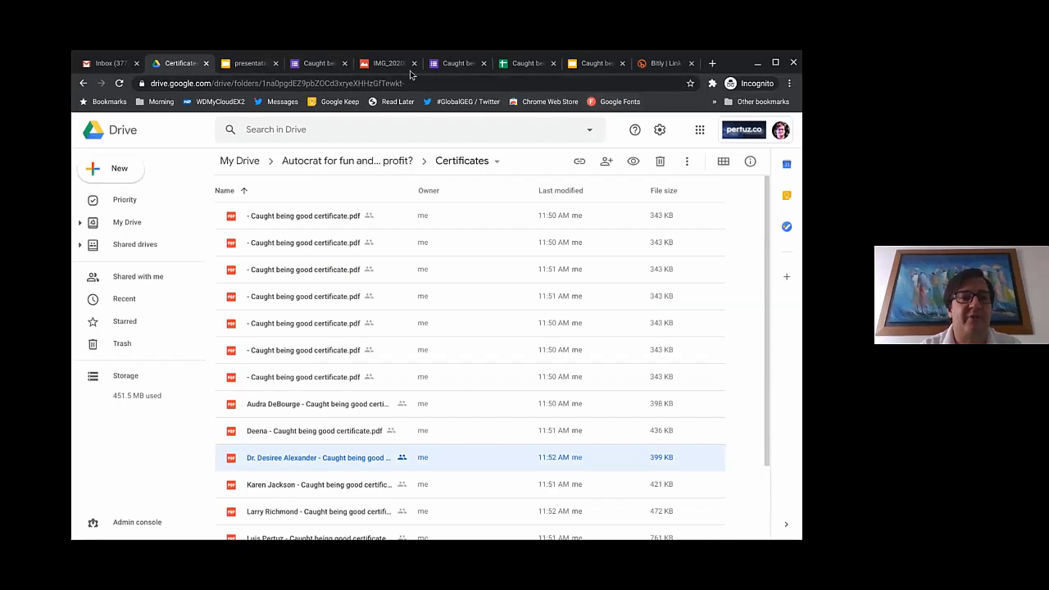
click(536, 69)
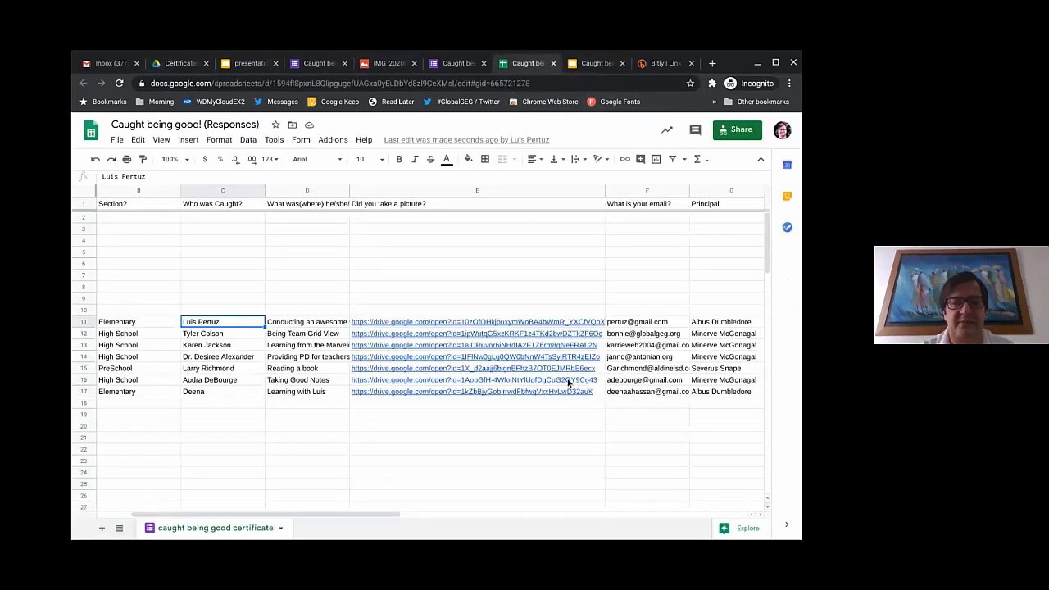
scroll(568, 383, right, 5)
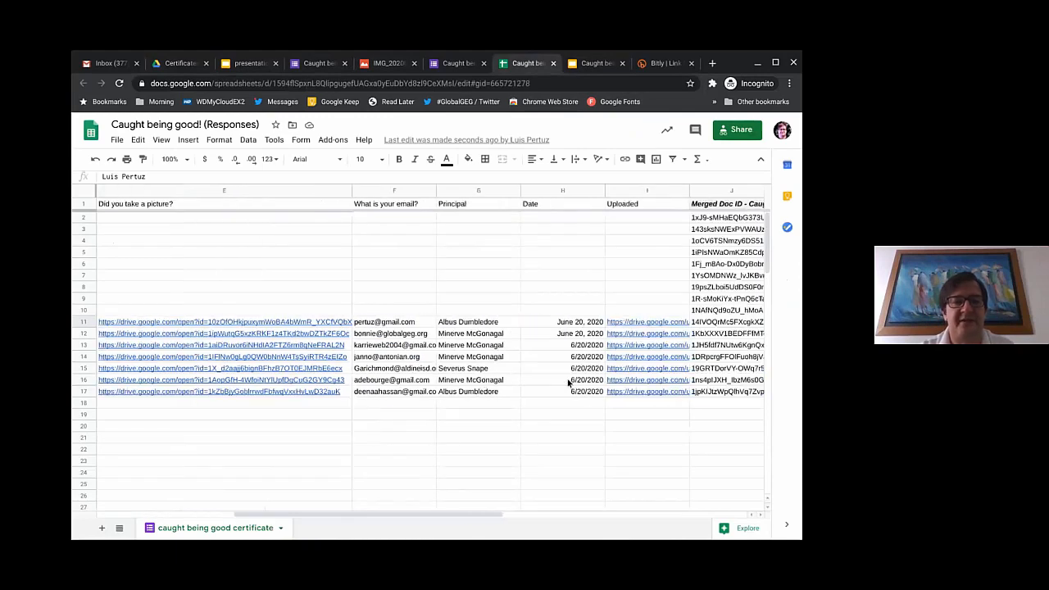
scroll(568, 382, left, 5)
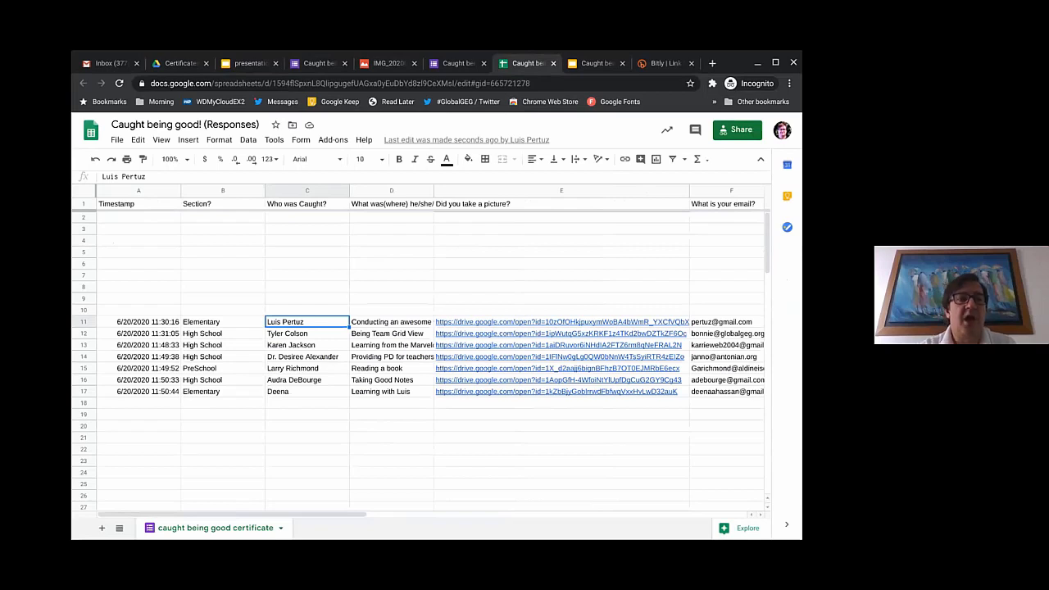
click(257, 65)
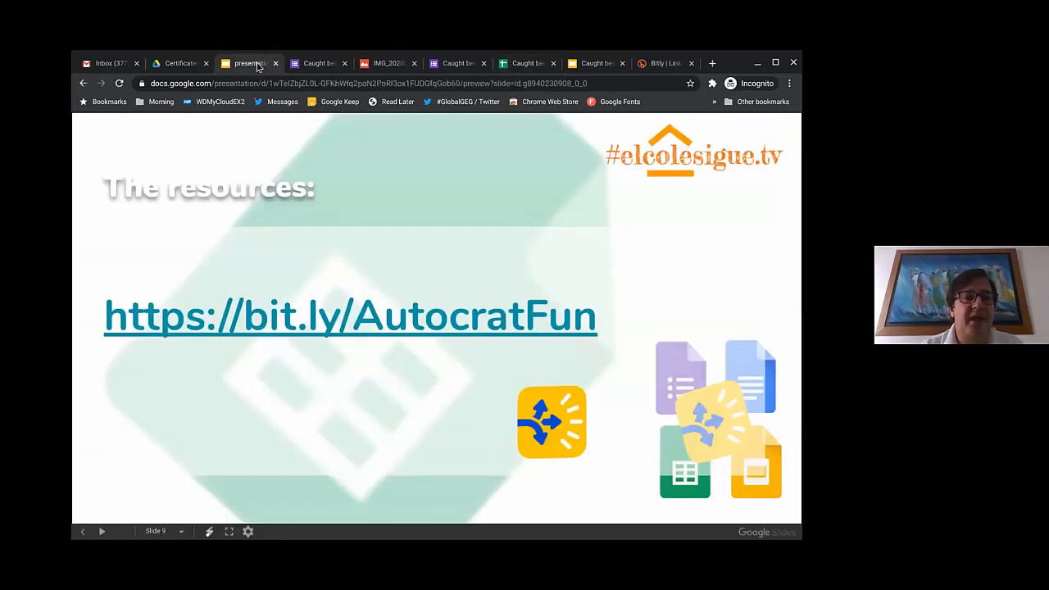
key(Left)
key(Left)
key(Left)
key(Left)
key(Left)
key(Left)
key(Left)
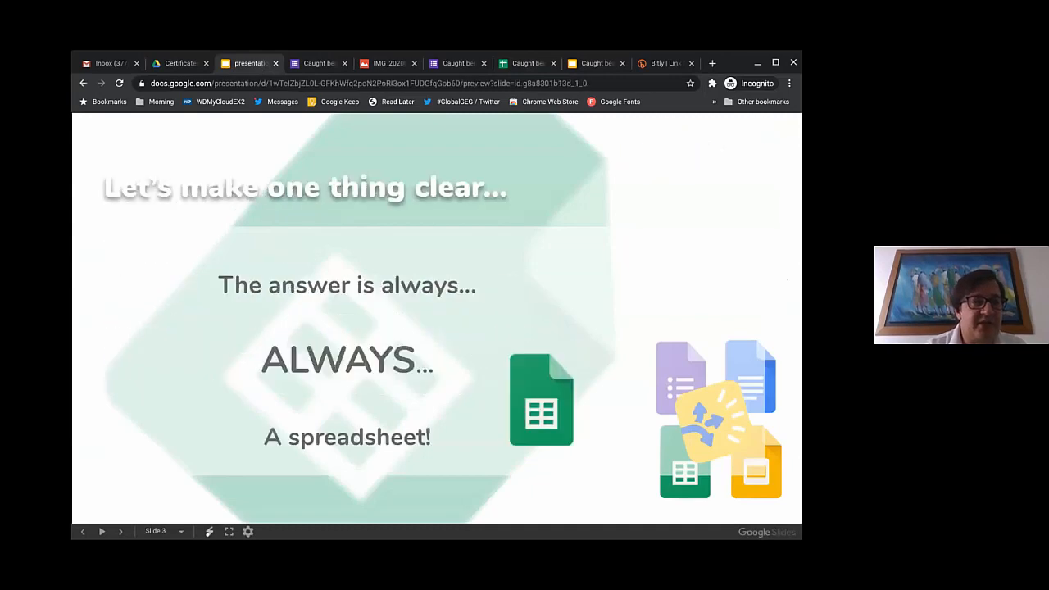